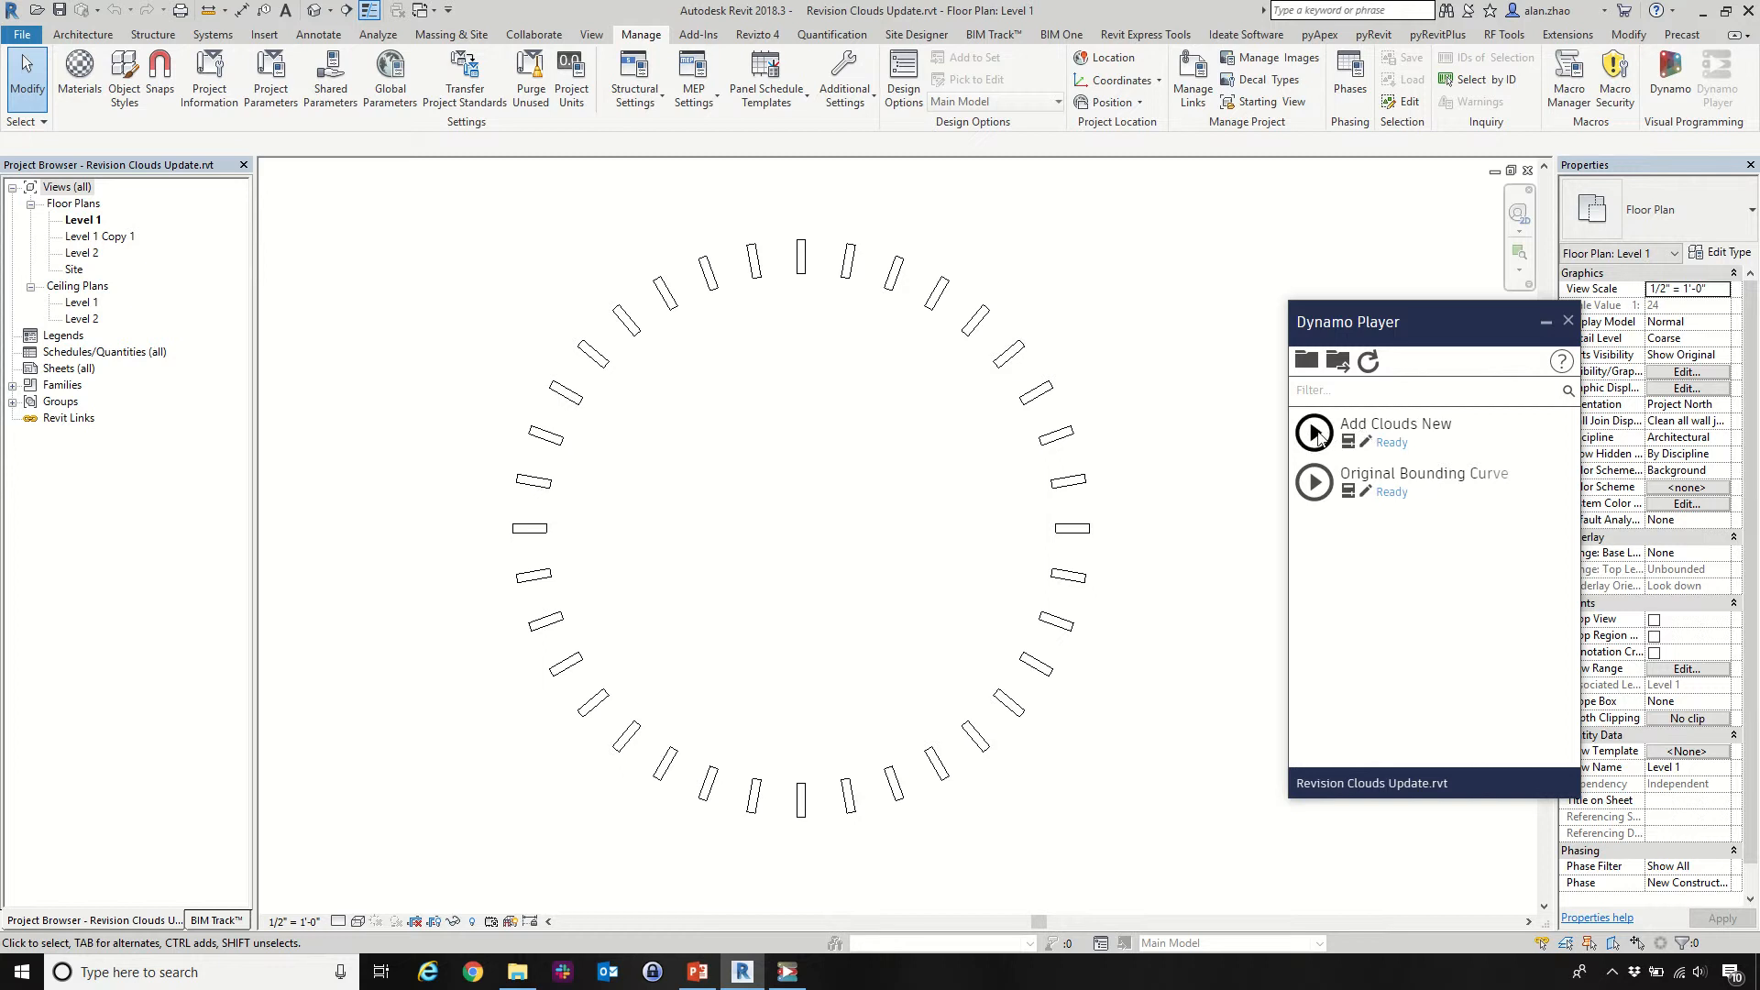
Run the Add Clouds New script on all the elements in the ring, using Revision 1
click(1315, 434)
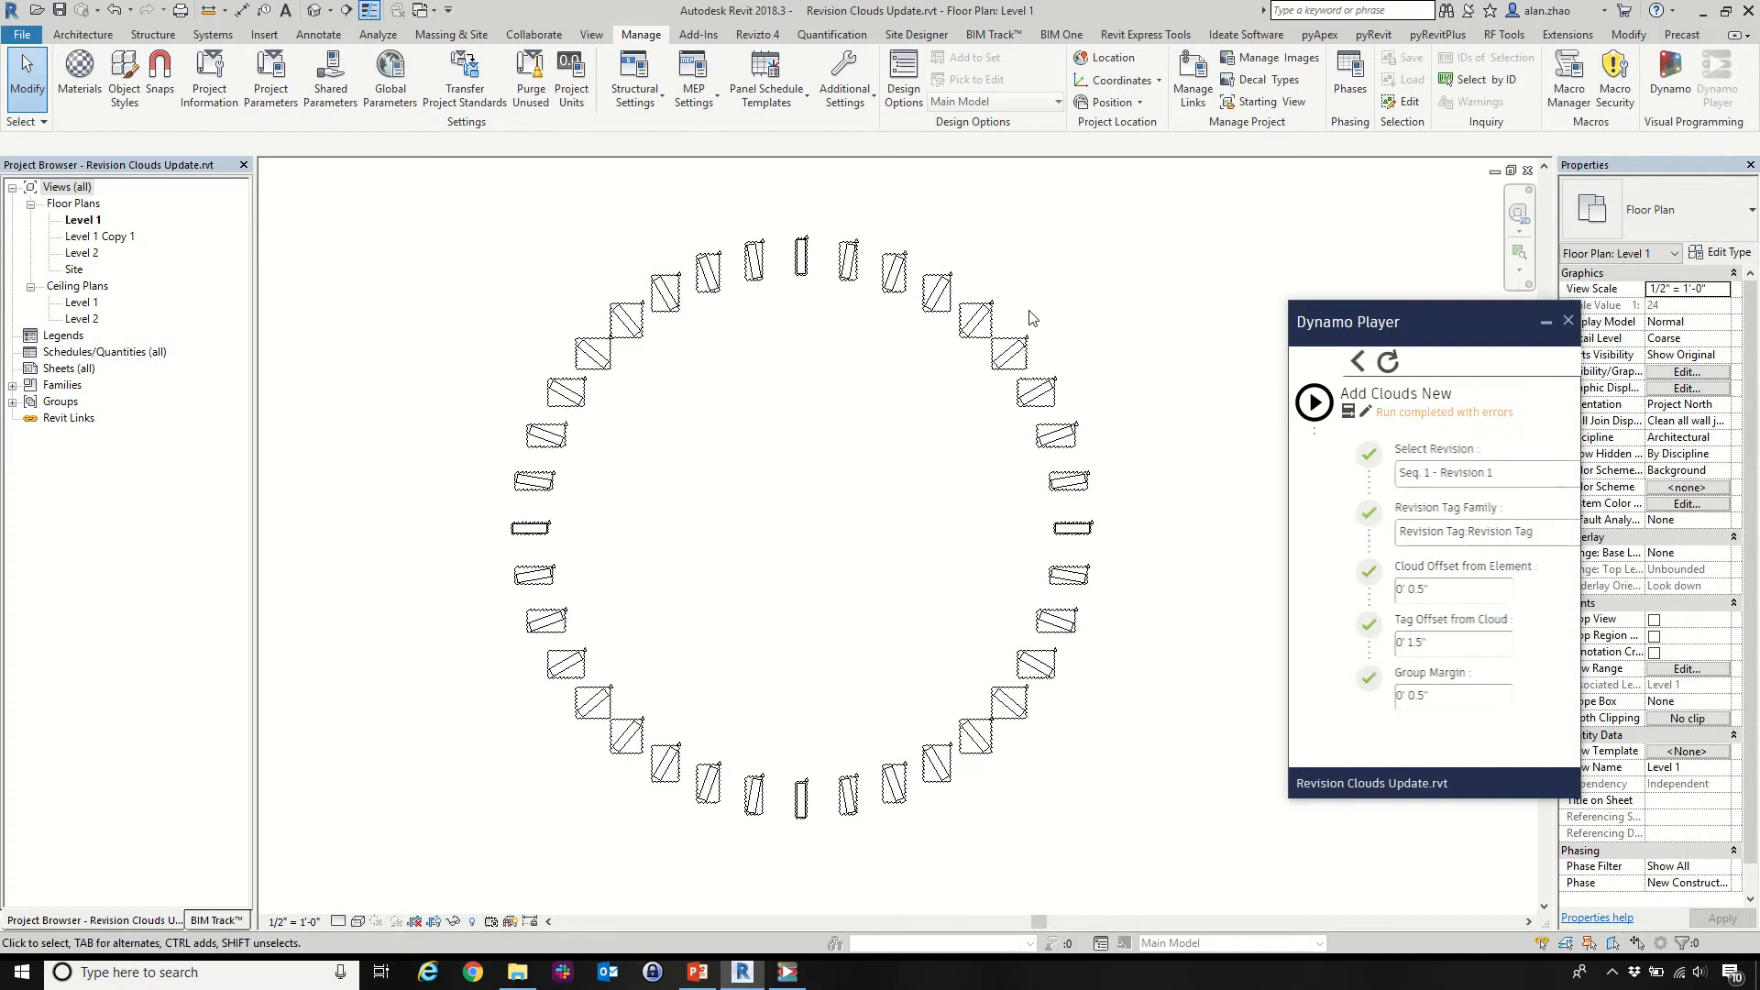
scroll(1025, 435, up, 5)
scroll(1025, 434, down, 5)
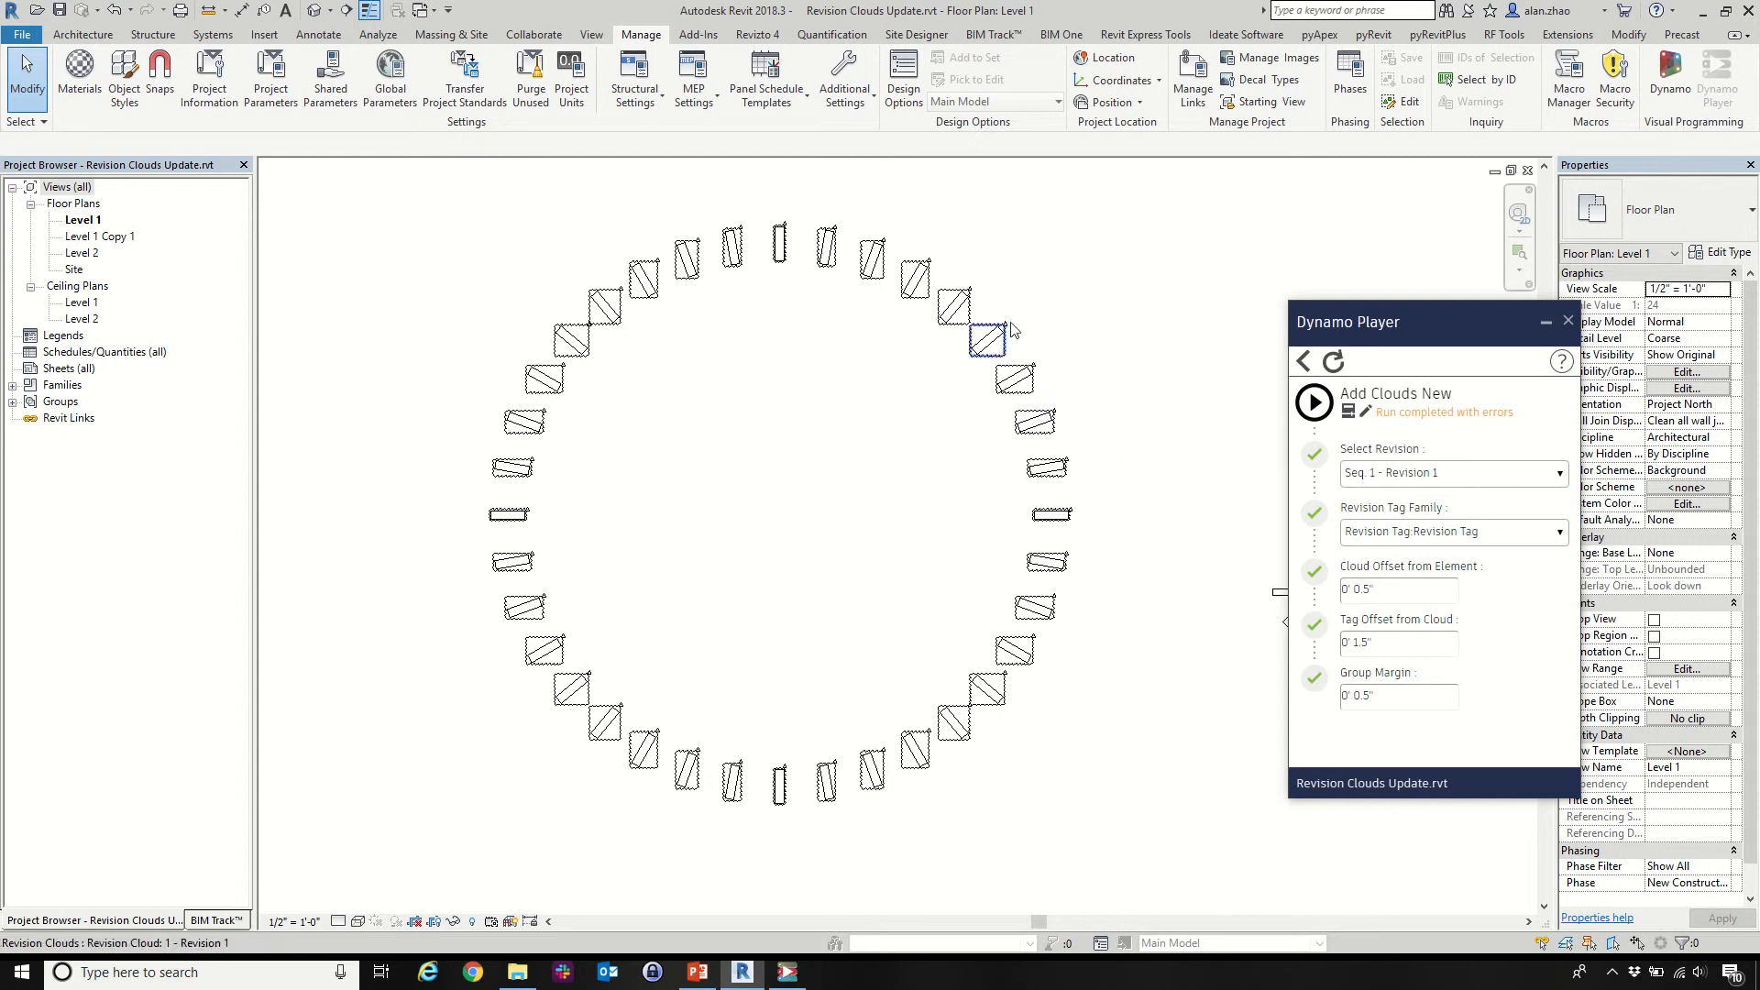
Examine how the revision clouds and tags sit around the rotated elements of the ring
scroll(990, 346, up, 4)
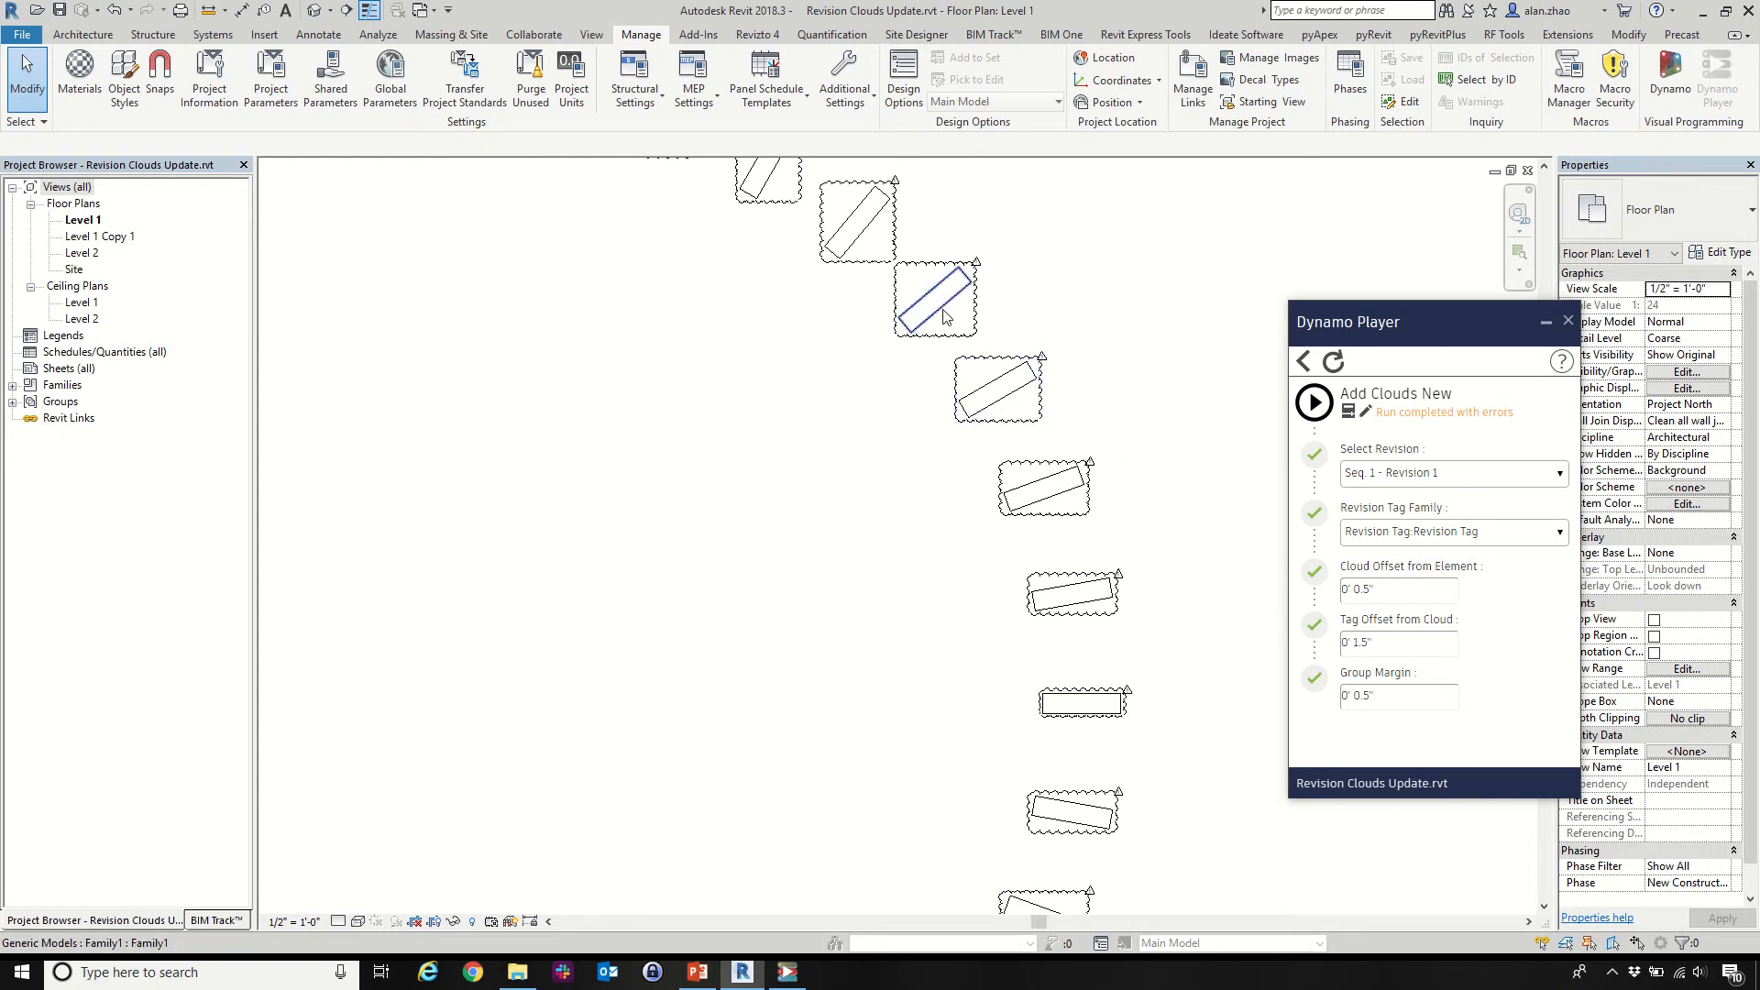
click(944, 317)
scroll(978, 284, up, 3)
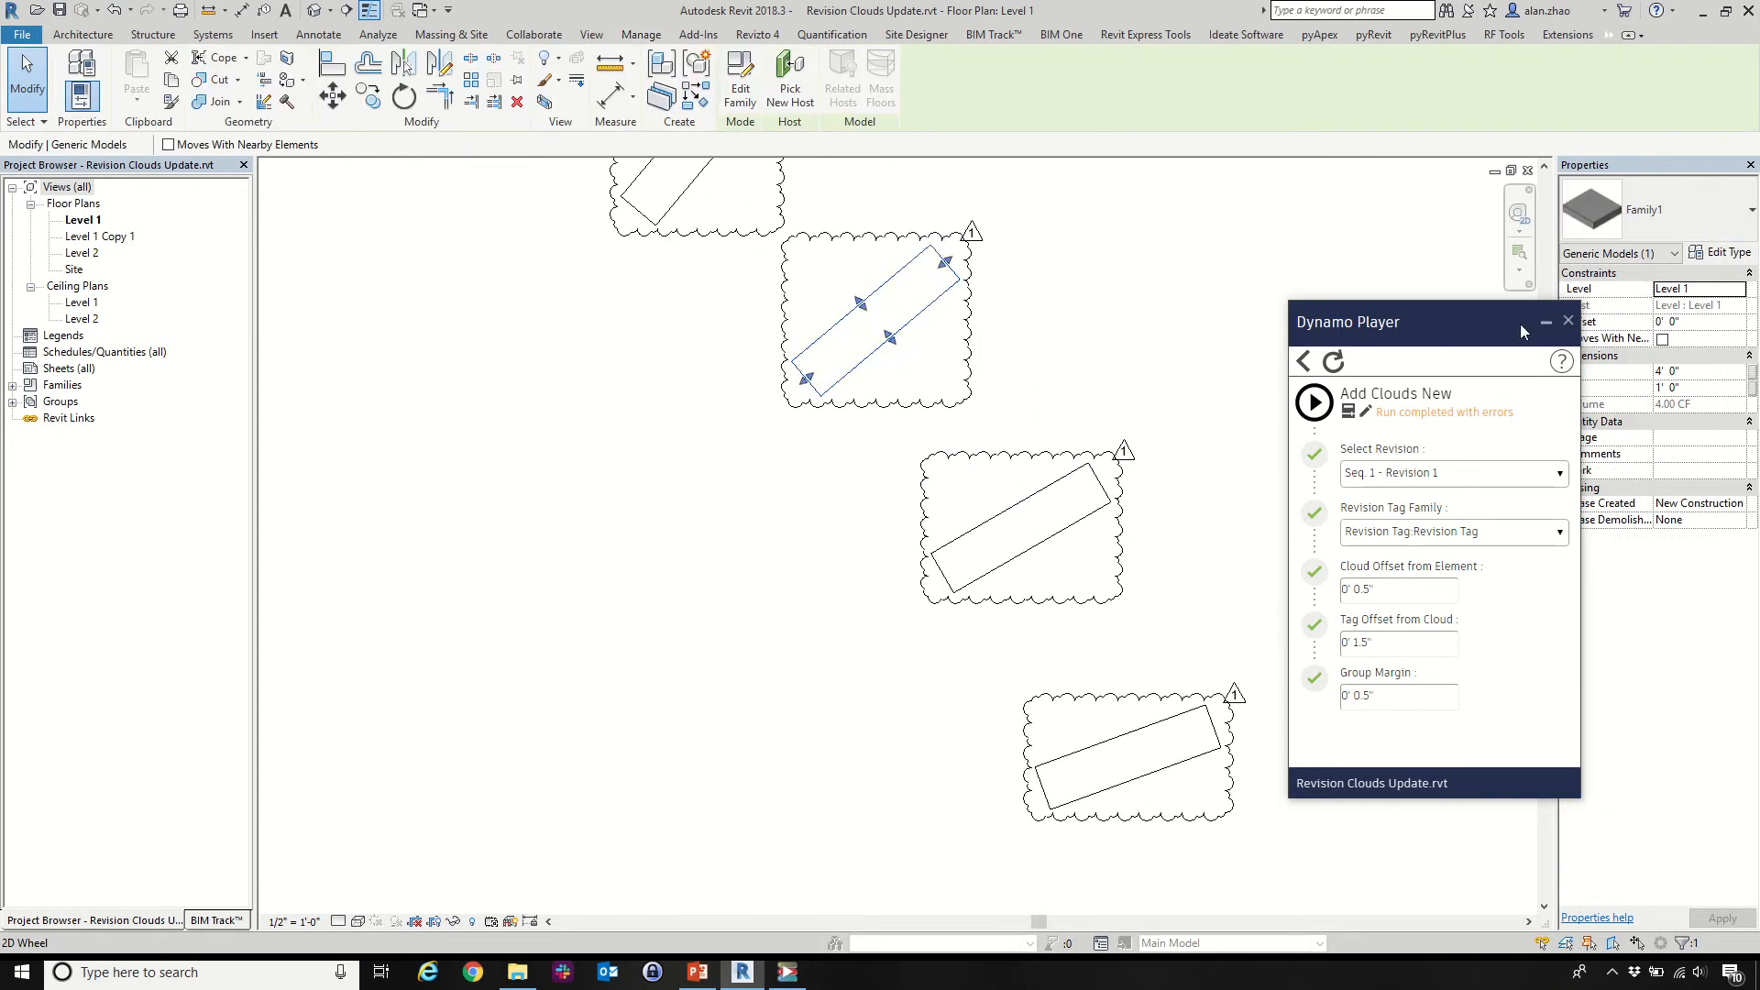
drag(1519, 322, 1659, 466)
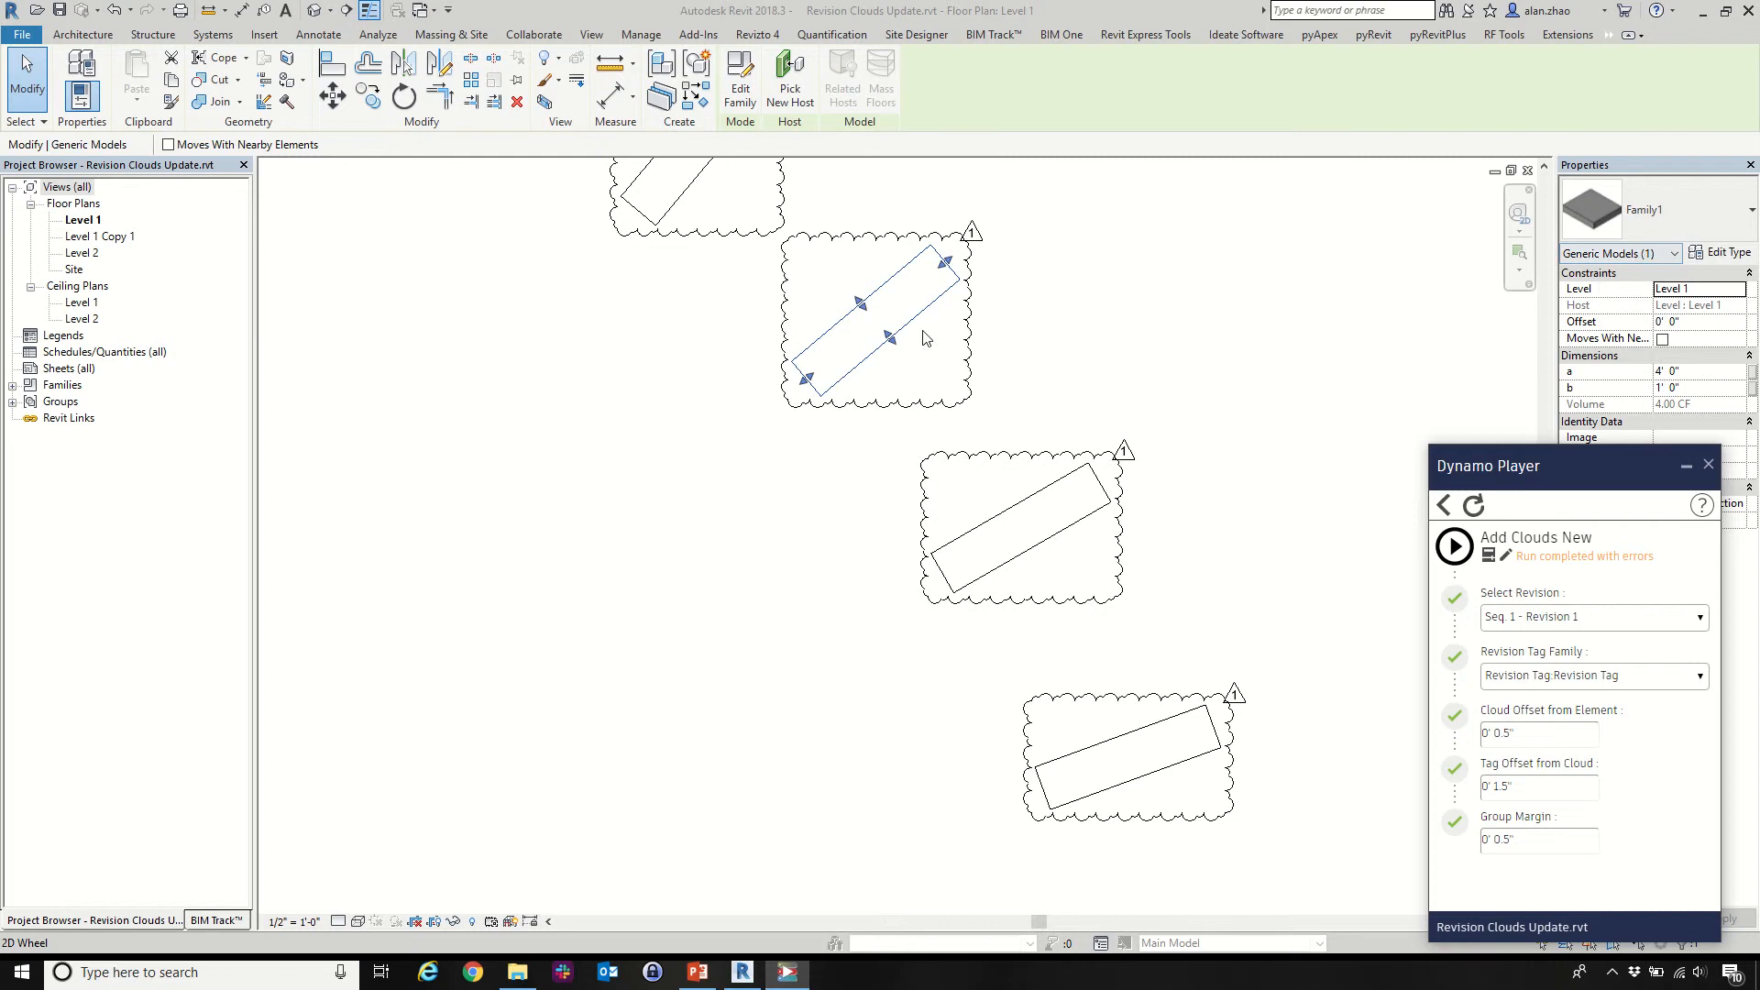
click(1013, 542)
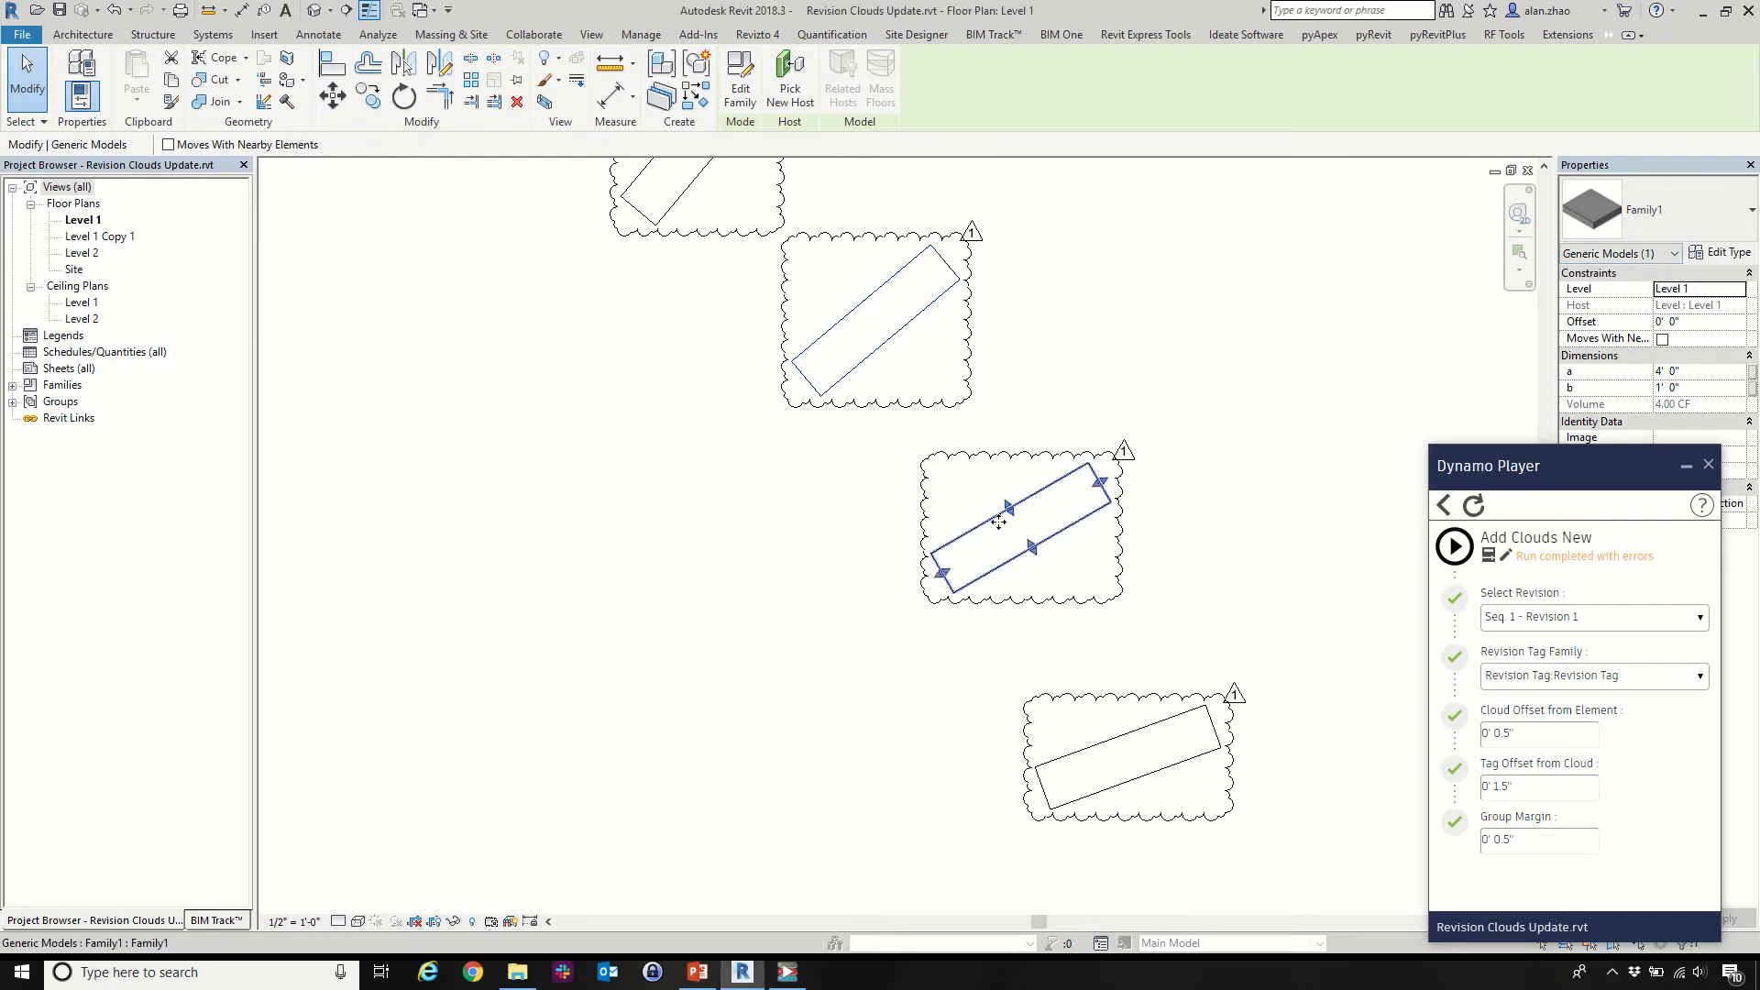
scroll(950, 450, down, 3)
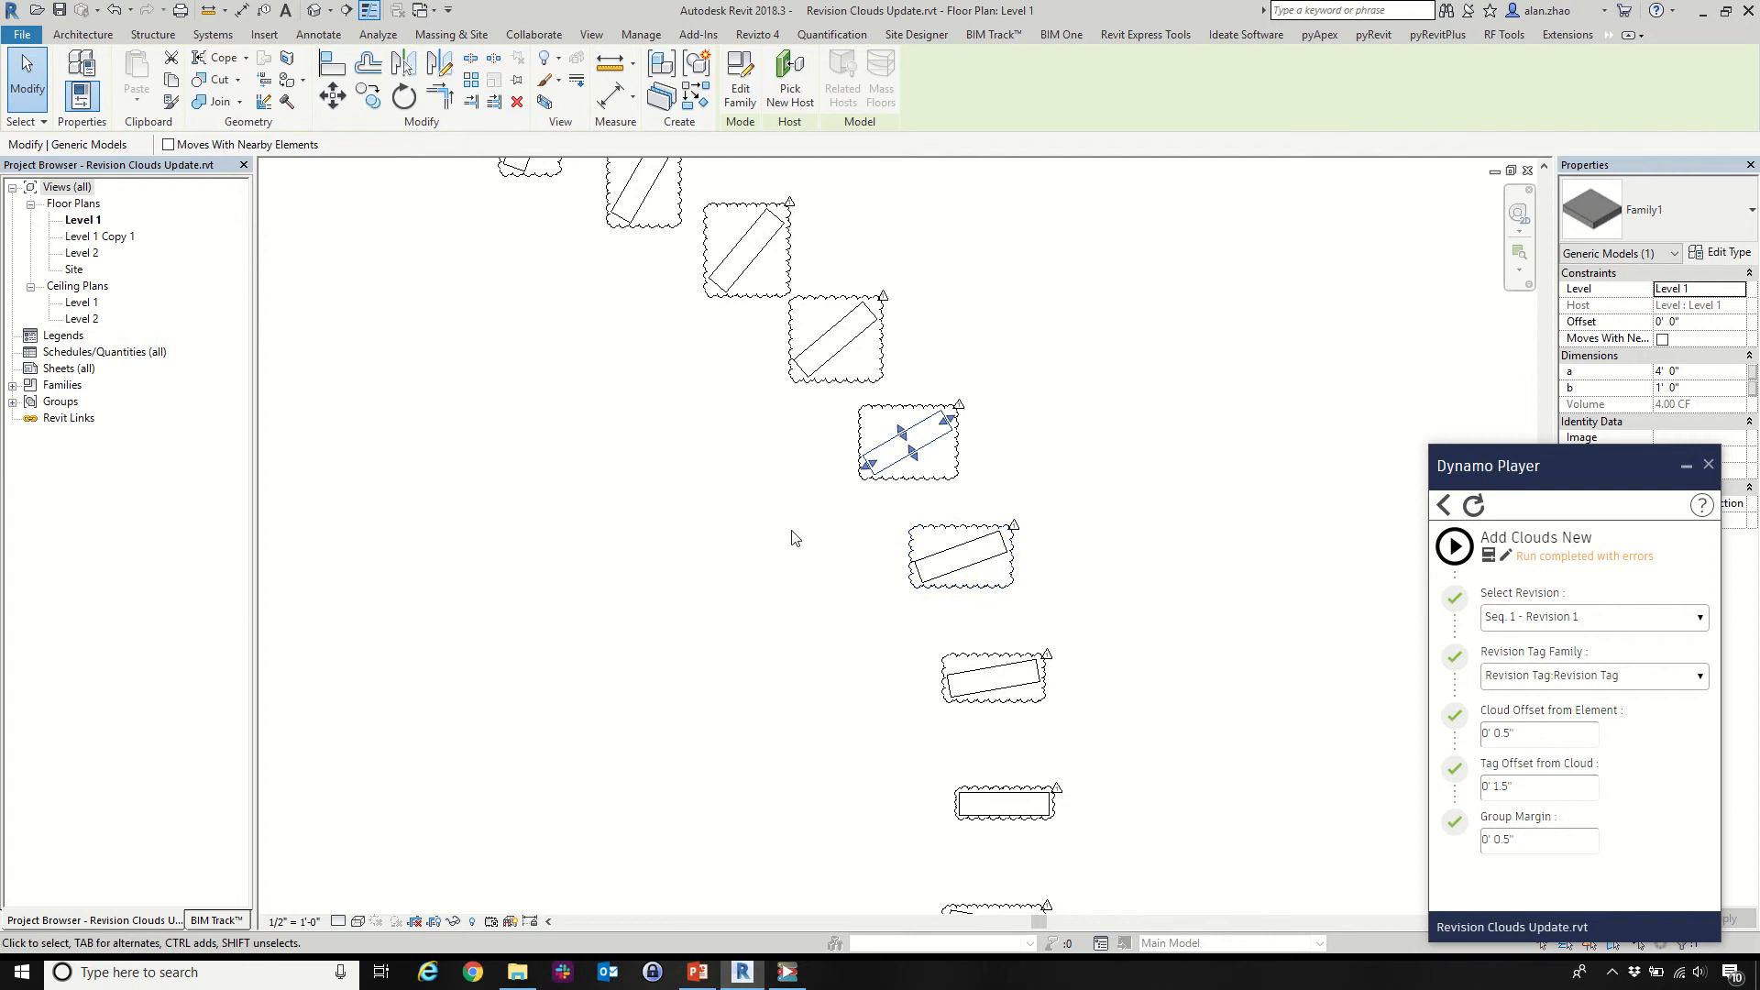
scroll(1016, 450, down, 3)
scroll(660, 562, up, 6)
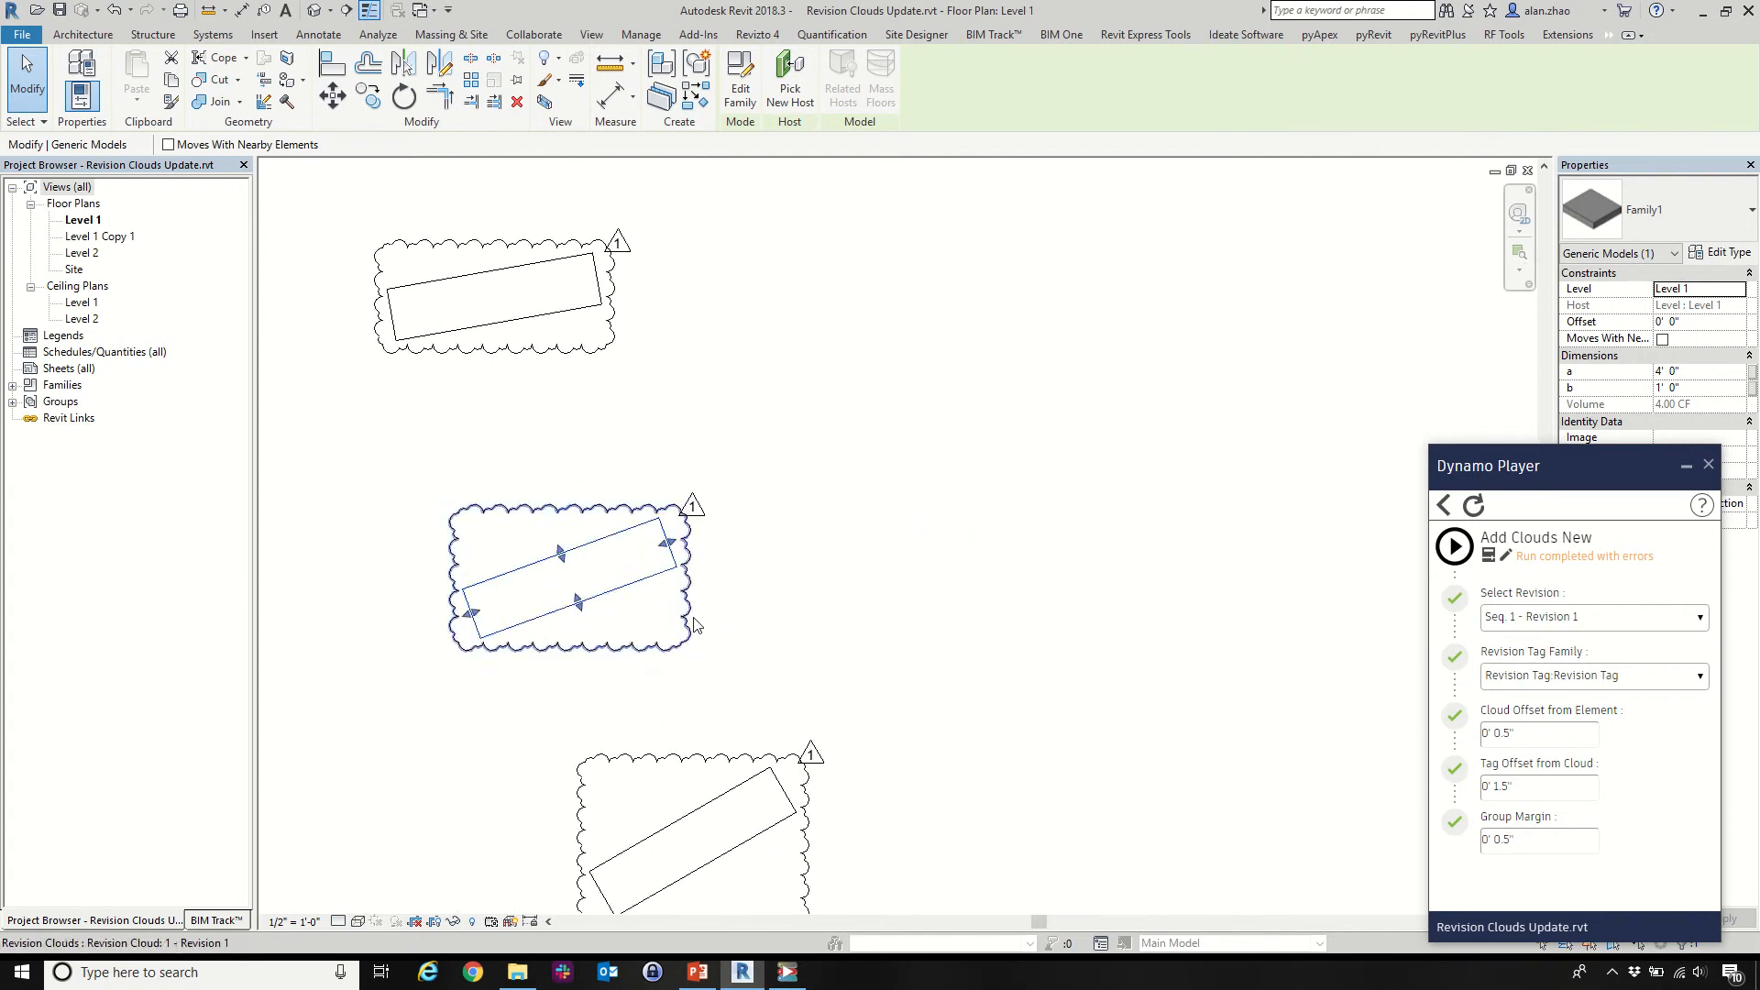
click(759, 610)
click(689, 625)
scroll(423, 598, down, 5)
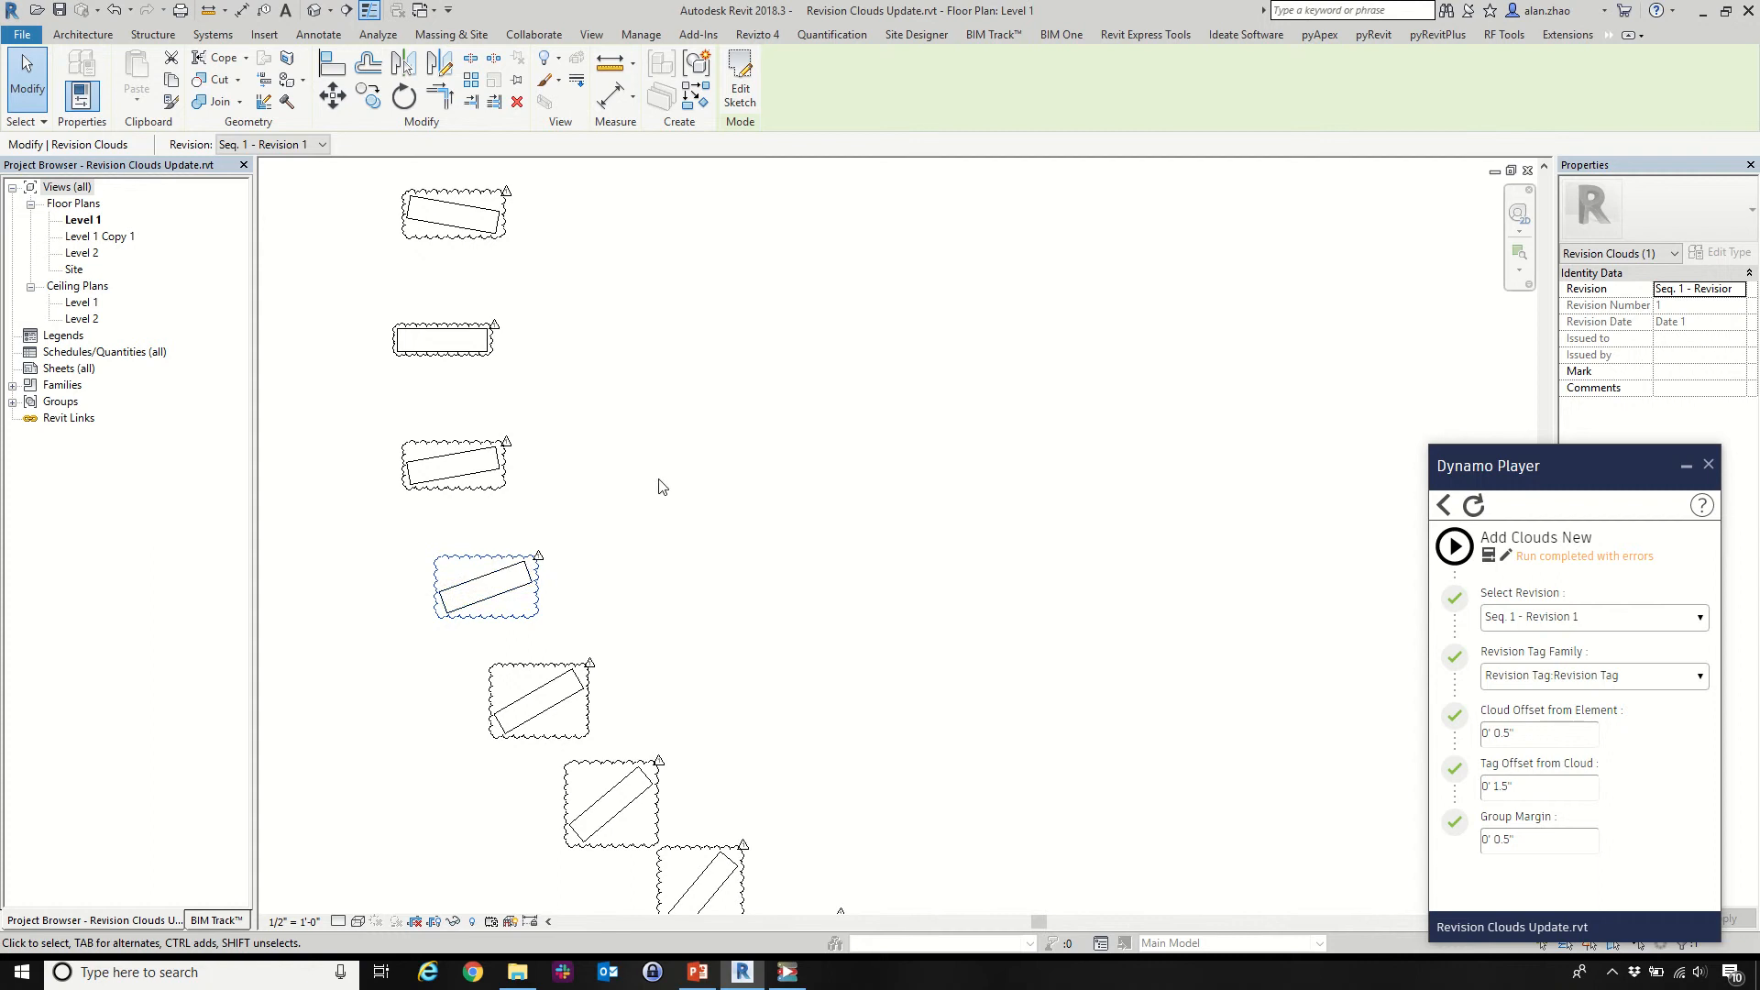
scroll(1050, 632, up, 3)
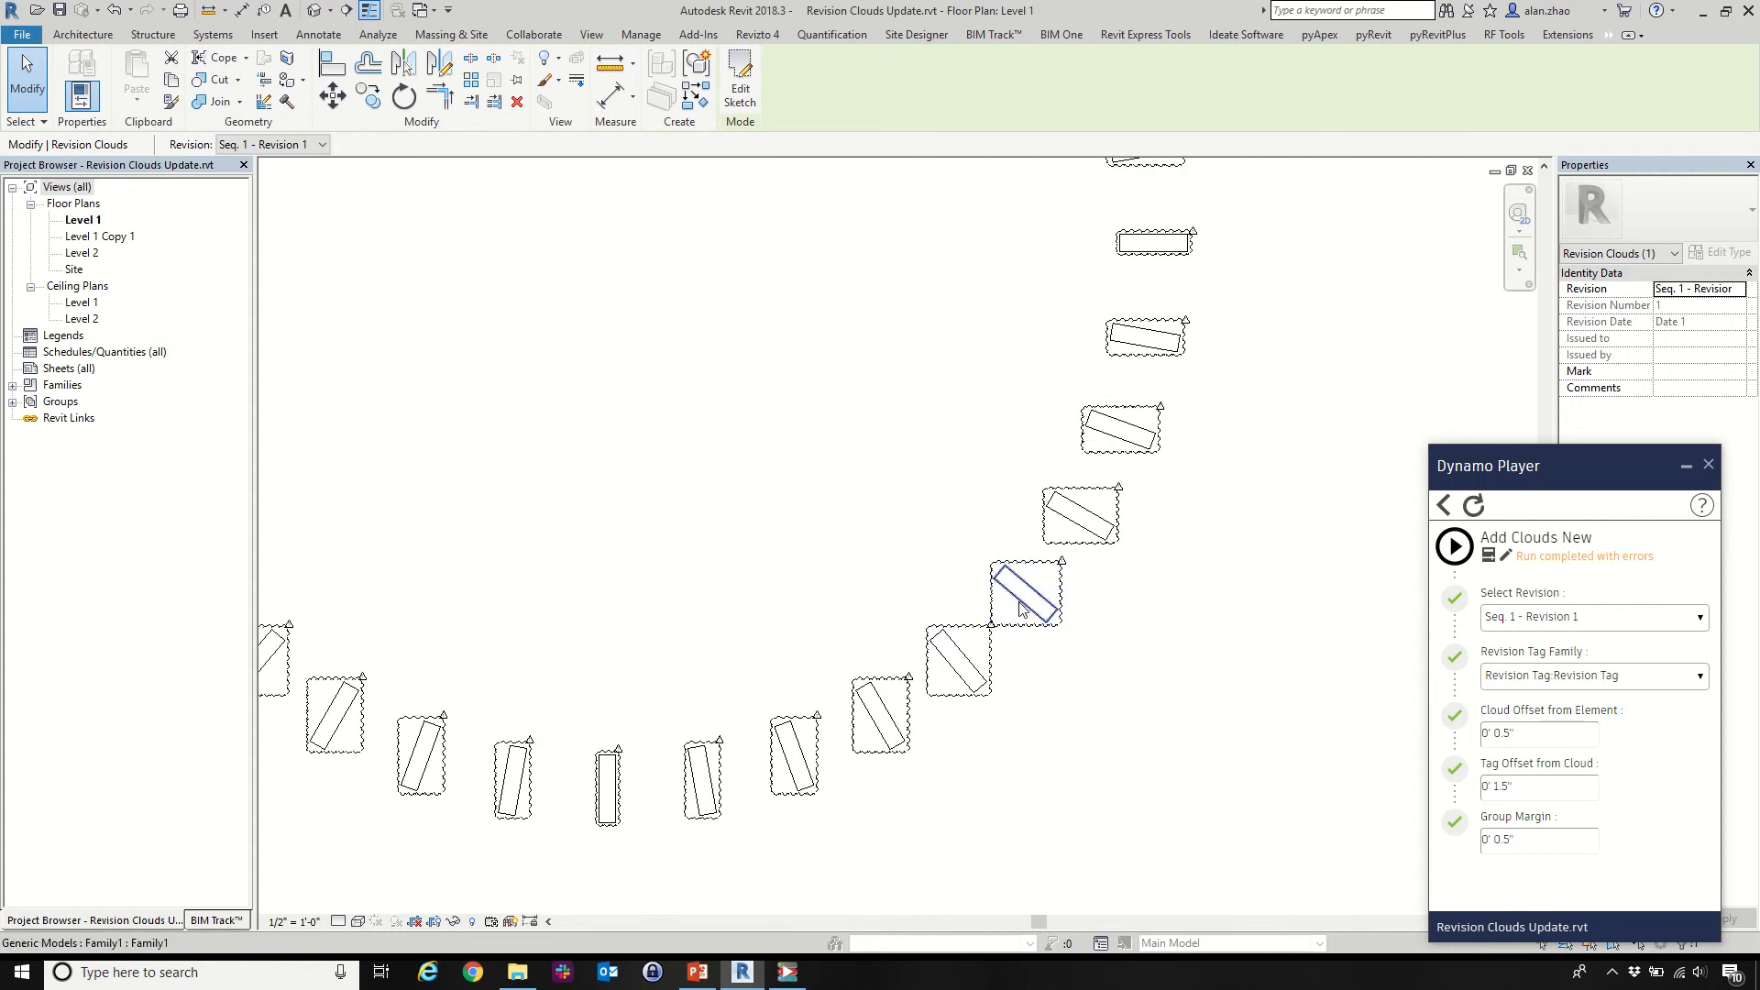
scroll(953, 597, down, 4)
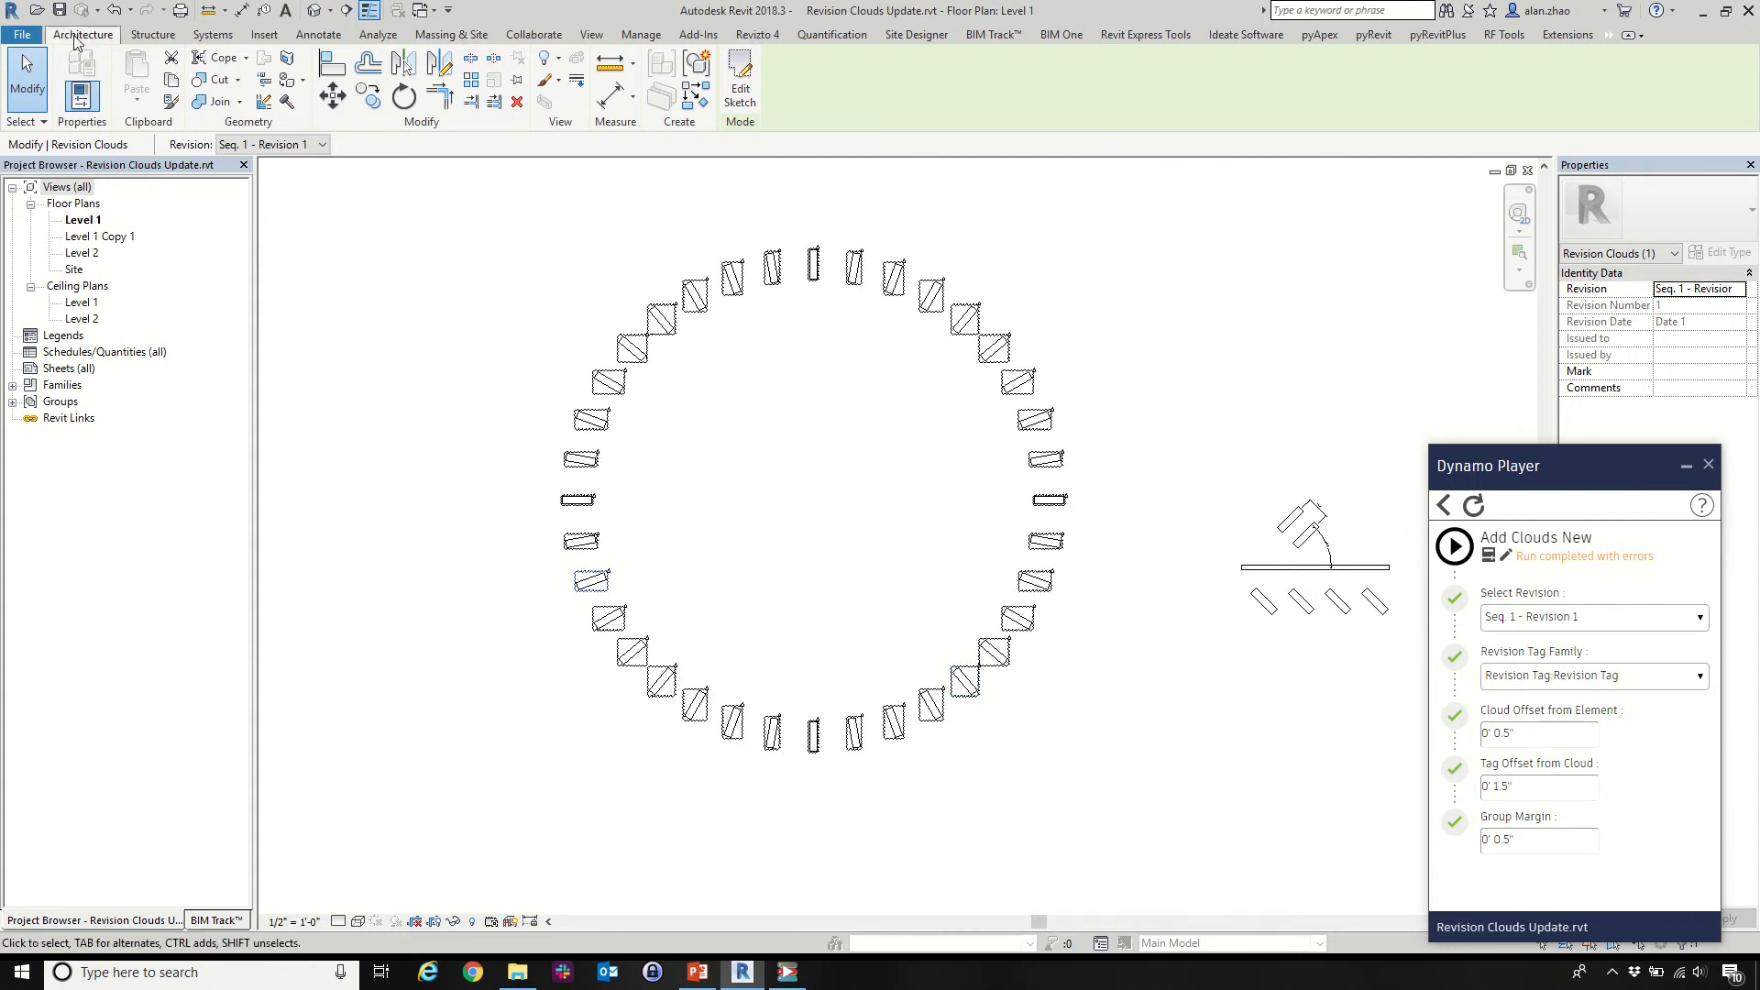
Undo the Add Clouds New run and turn off Align to Cropbox for the Original Bounding Curve script
click(113, 10)
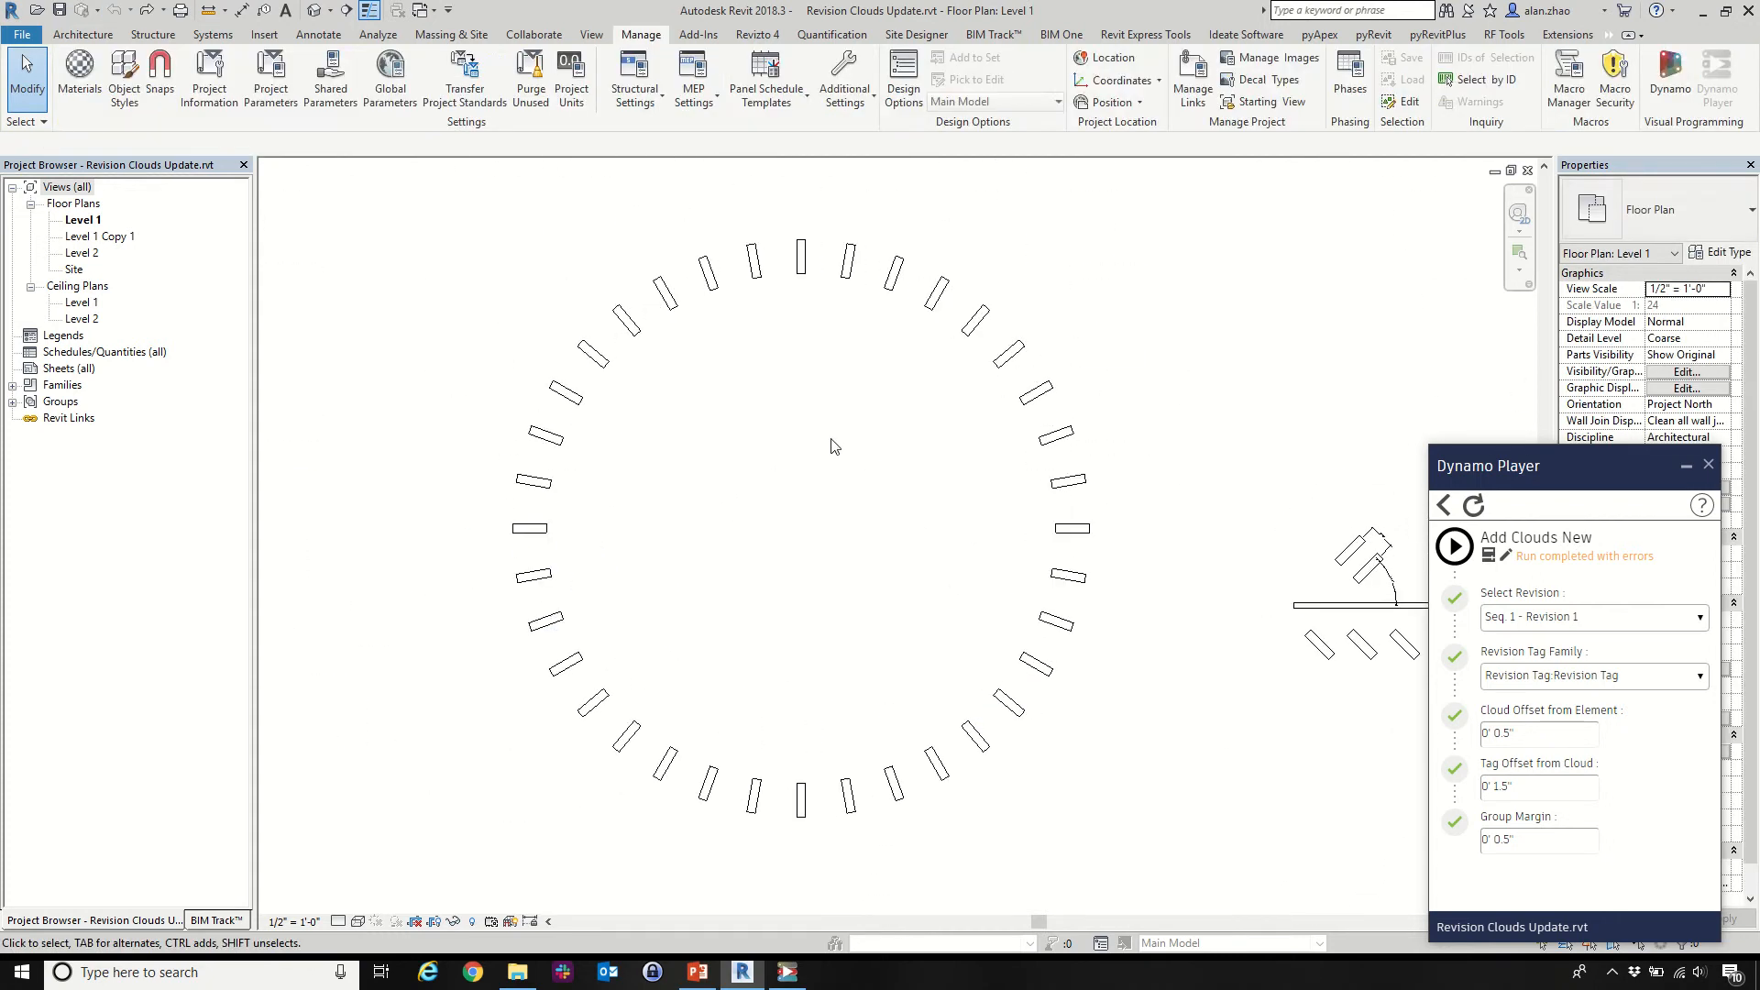
click(1443, 505)
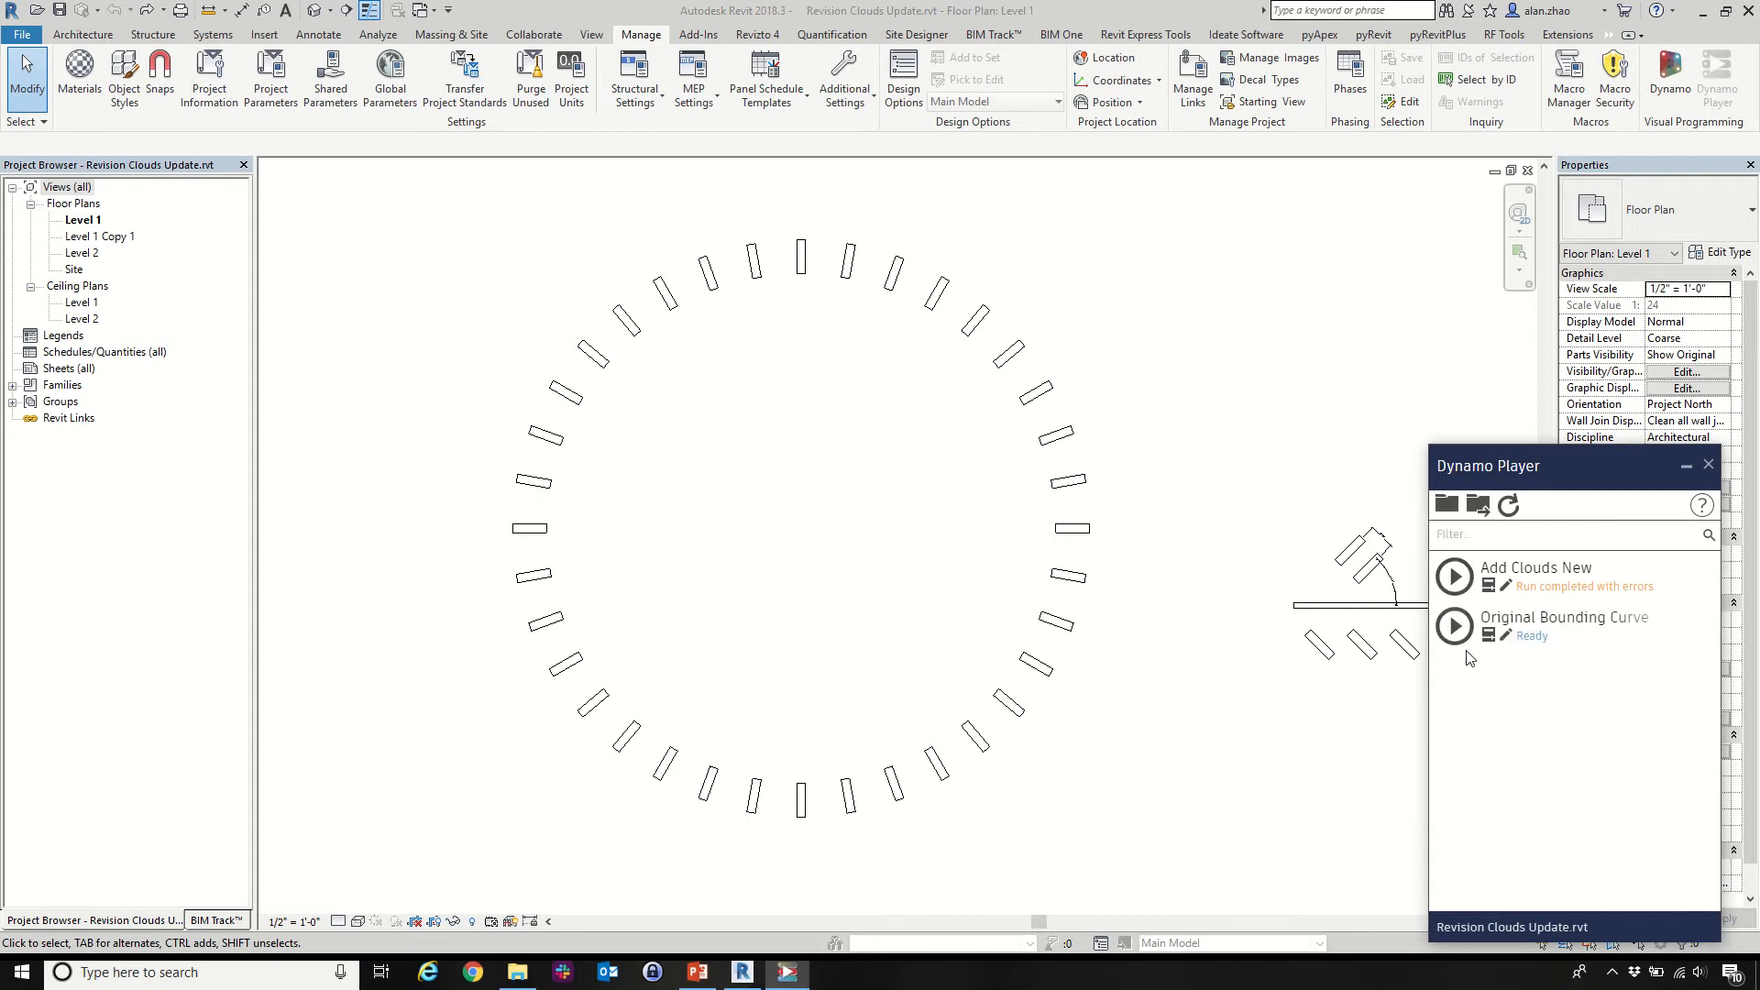
click(1488, 632)
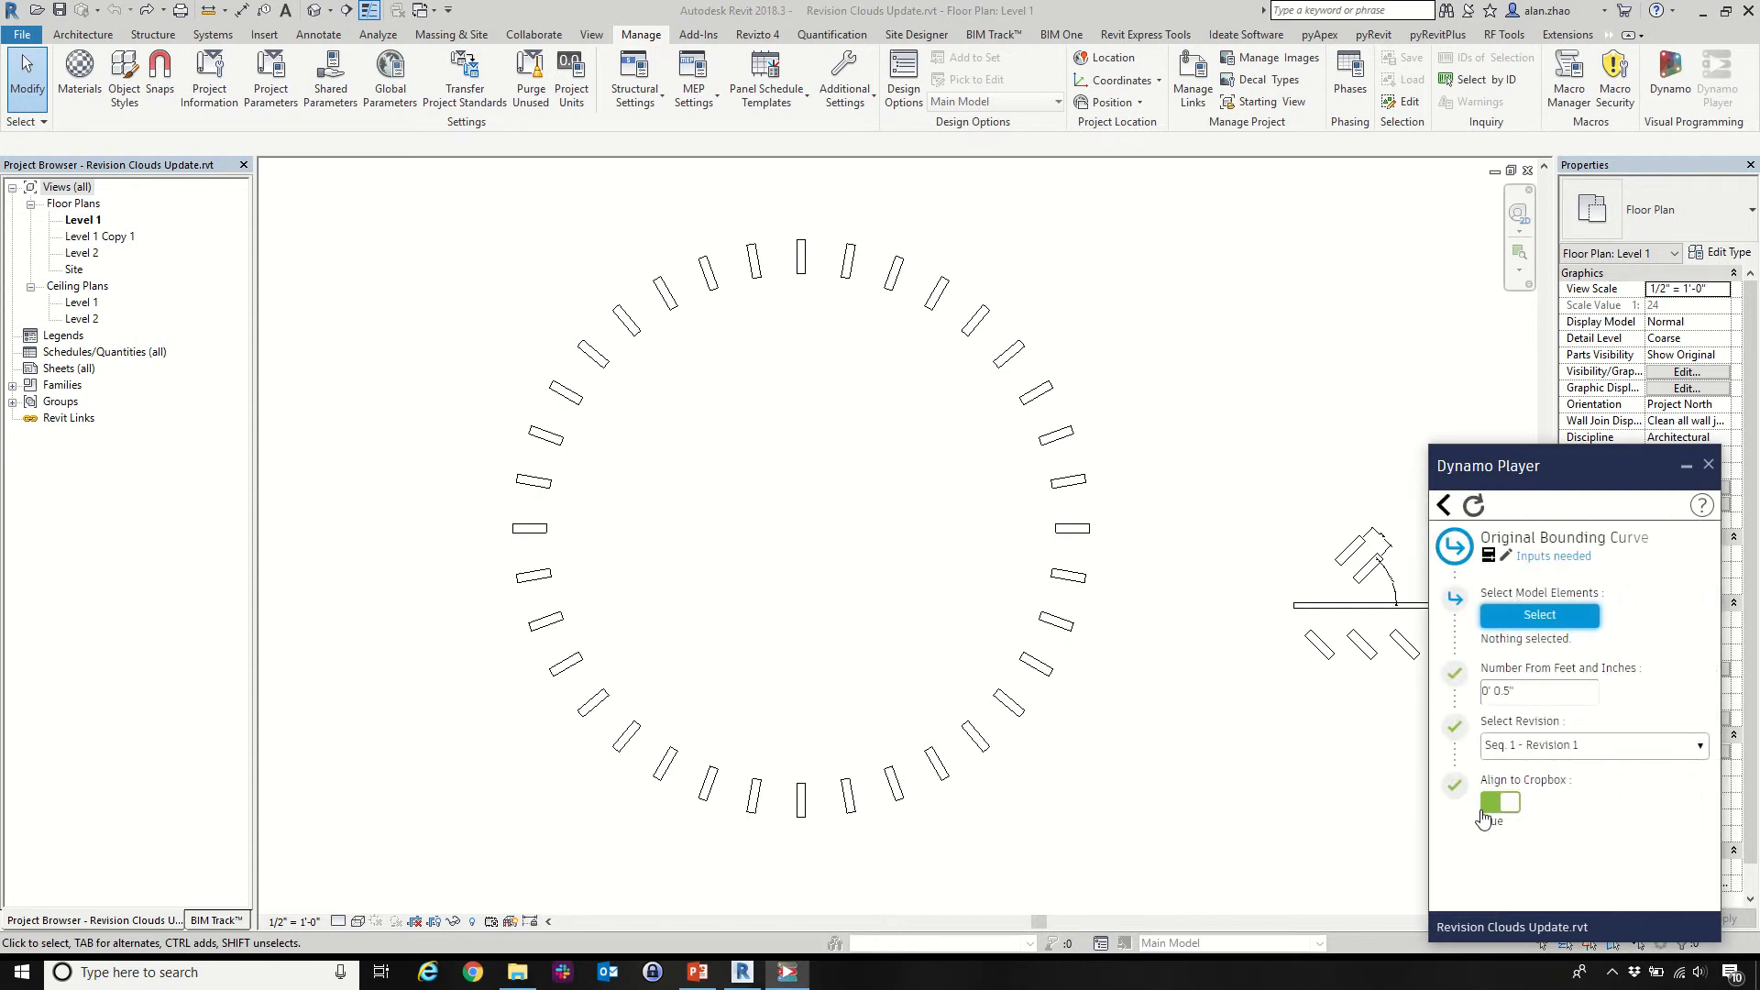
click(1487, 809)
Pick all the elements in the ring as model elements and run the Original Bounding Curve script
click(1533, 617)
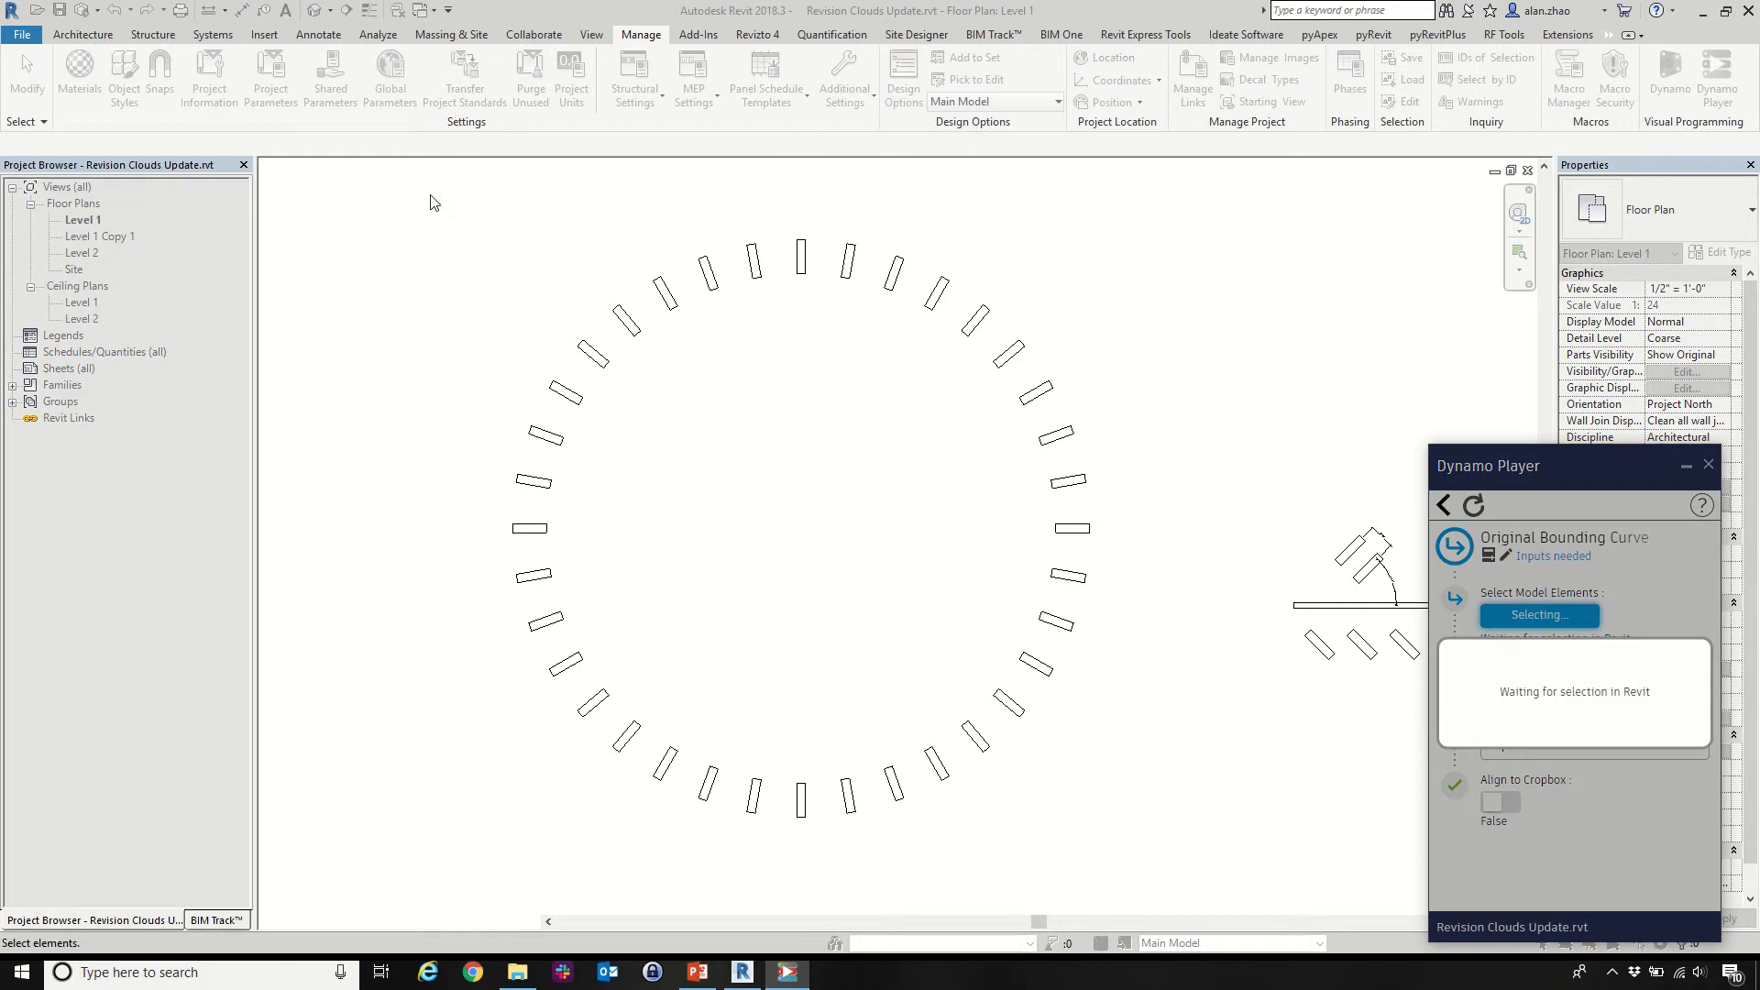
drag(430, 201, 1206, 872)
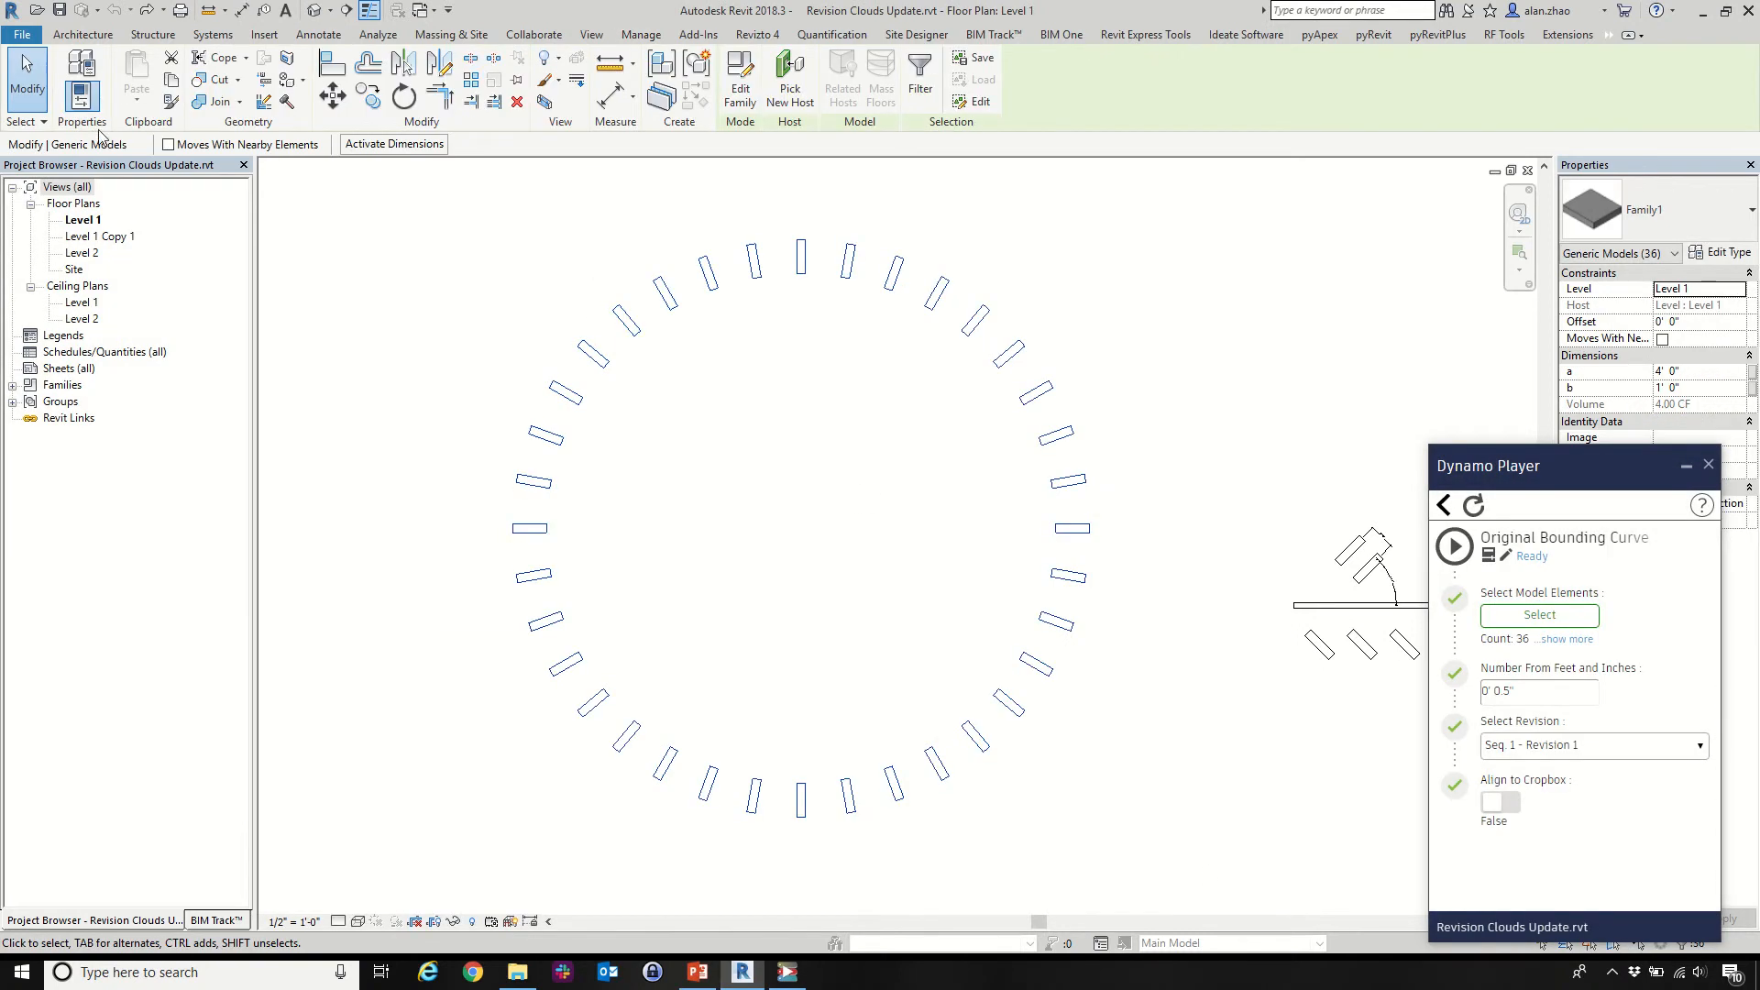
click(1454, 547)
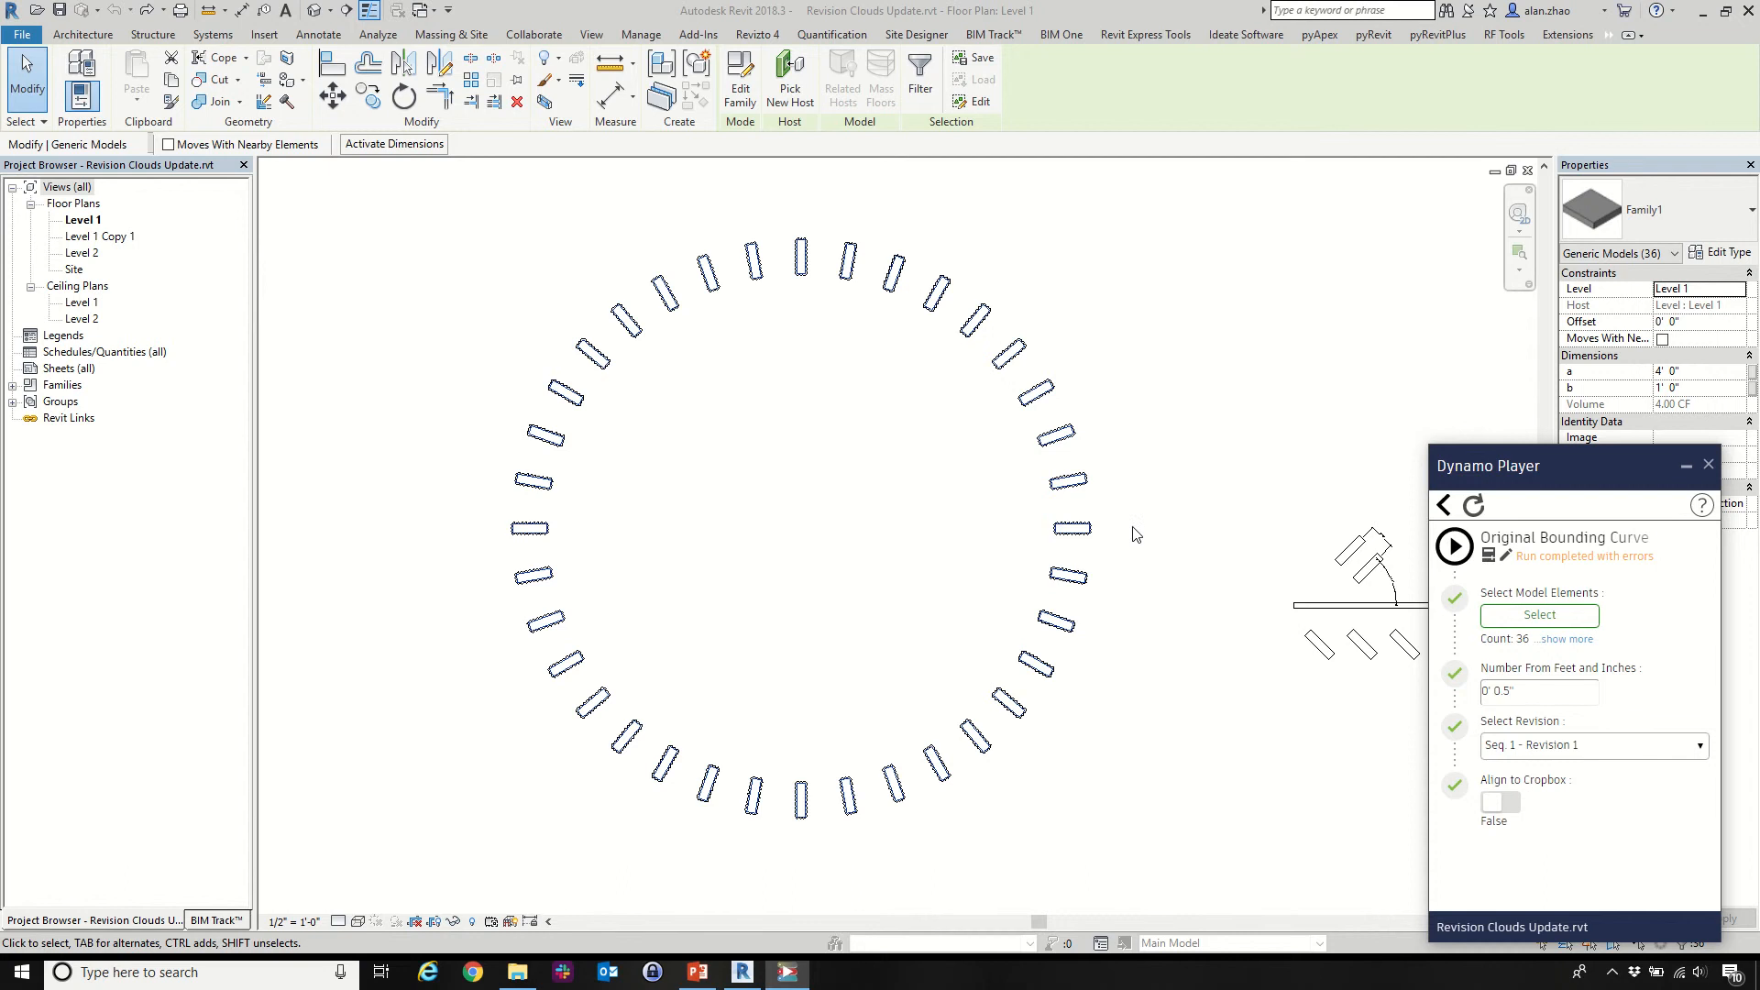
Examine how closely the Original Bounding Curve clouds follow the rotated elements around the ring
scroll(1046, 386, up, 8)
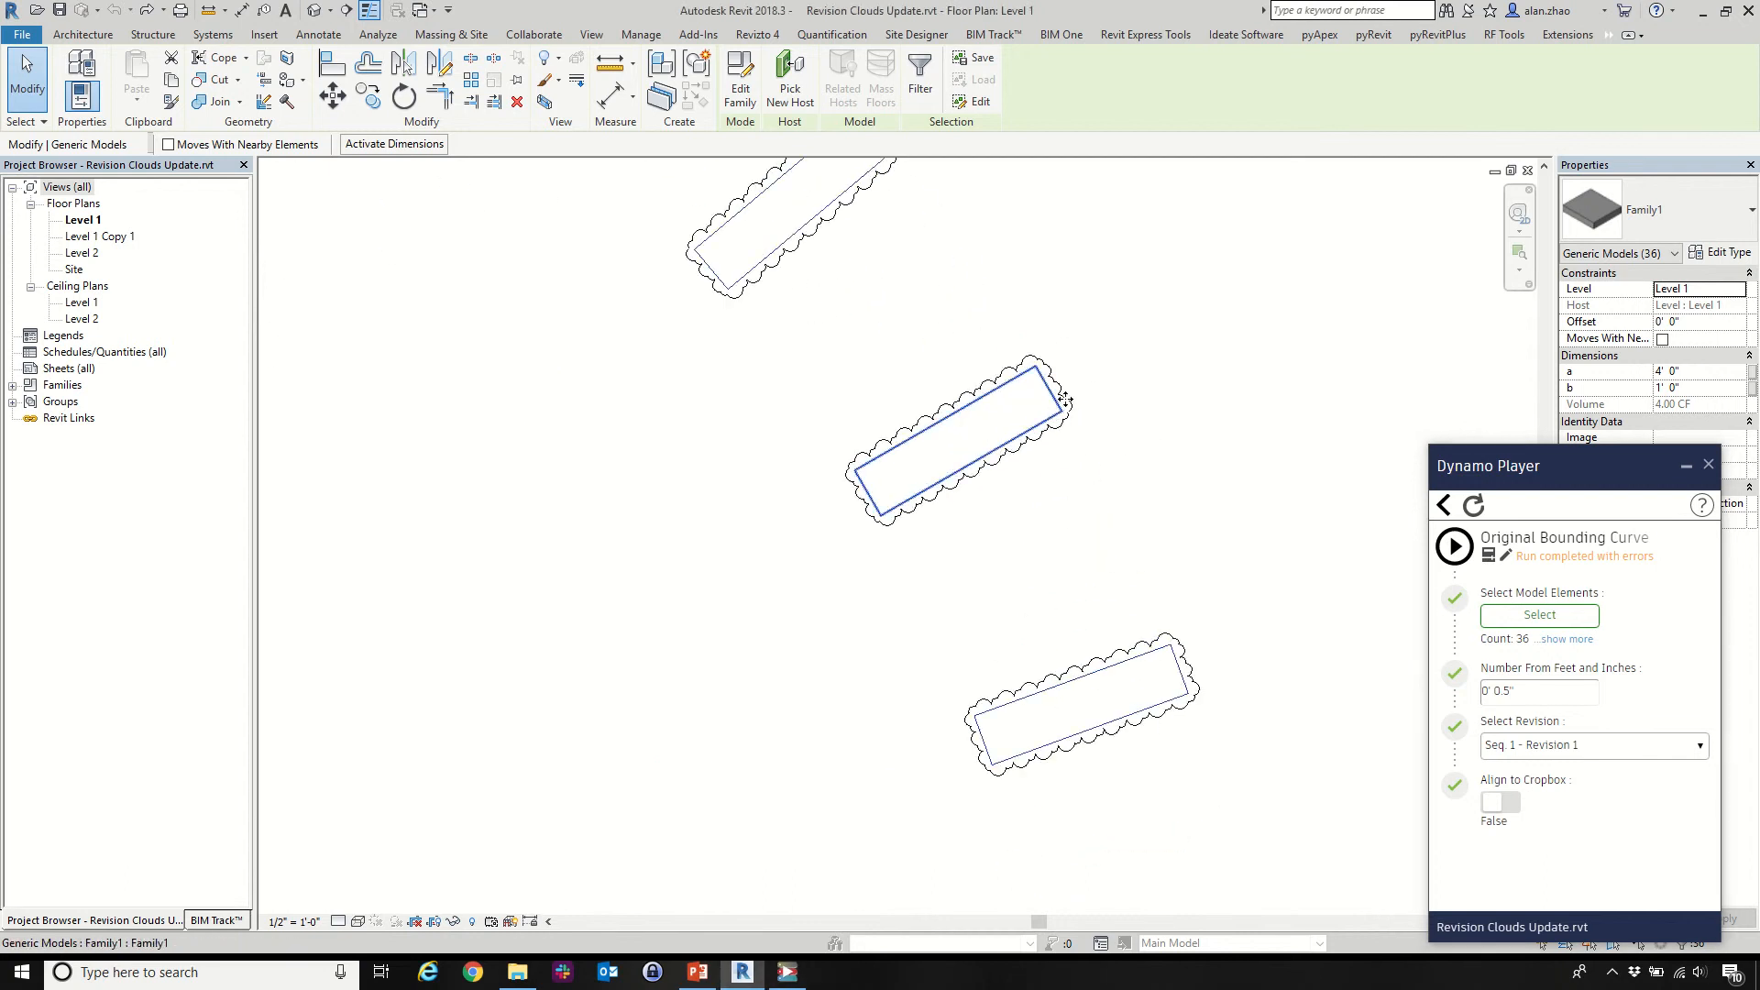
click(1077, 404)
scroll(1084, 711, down, 4)
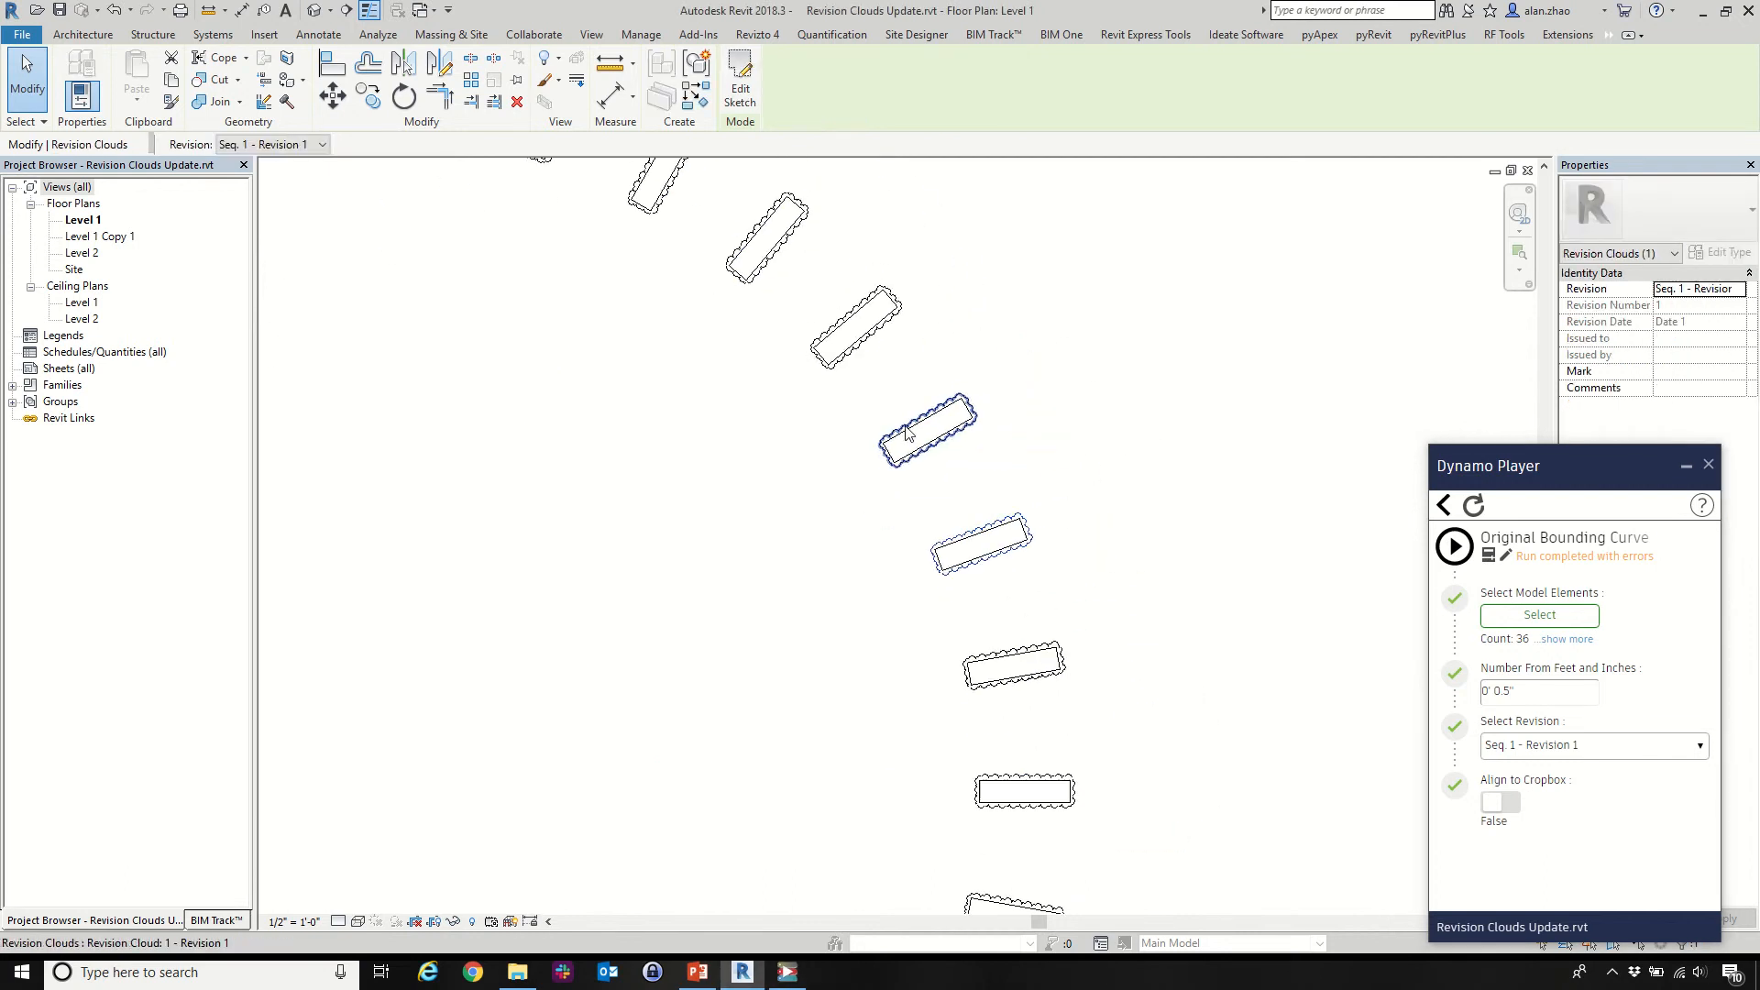
scroll(1054, 682, up, 2)
scroll(1054, 682, up, 1)
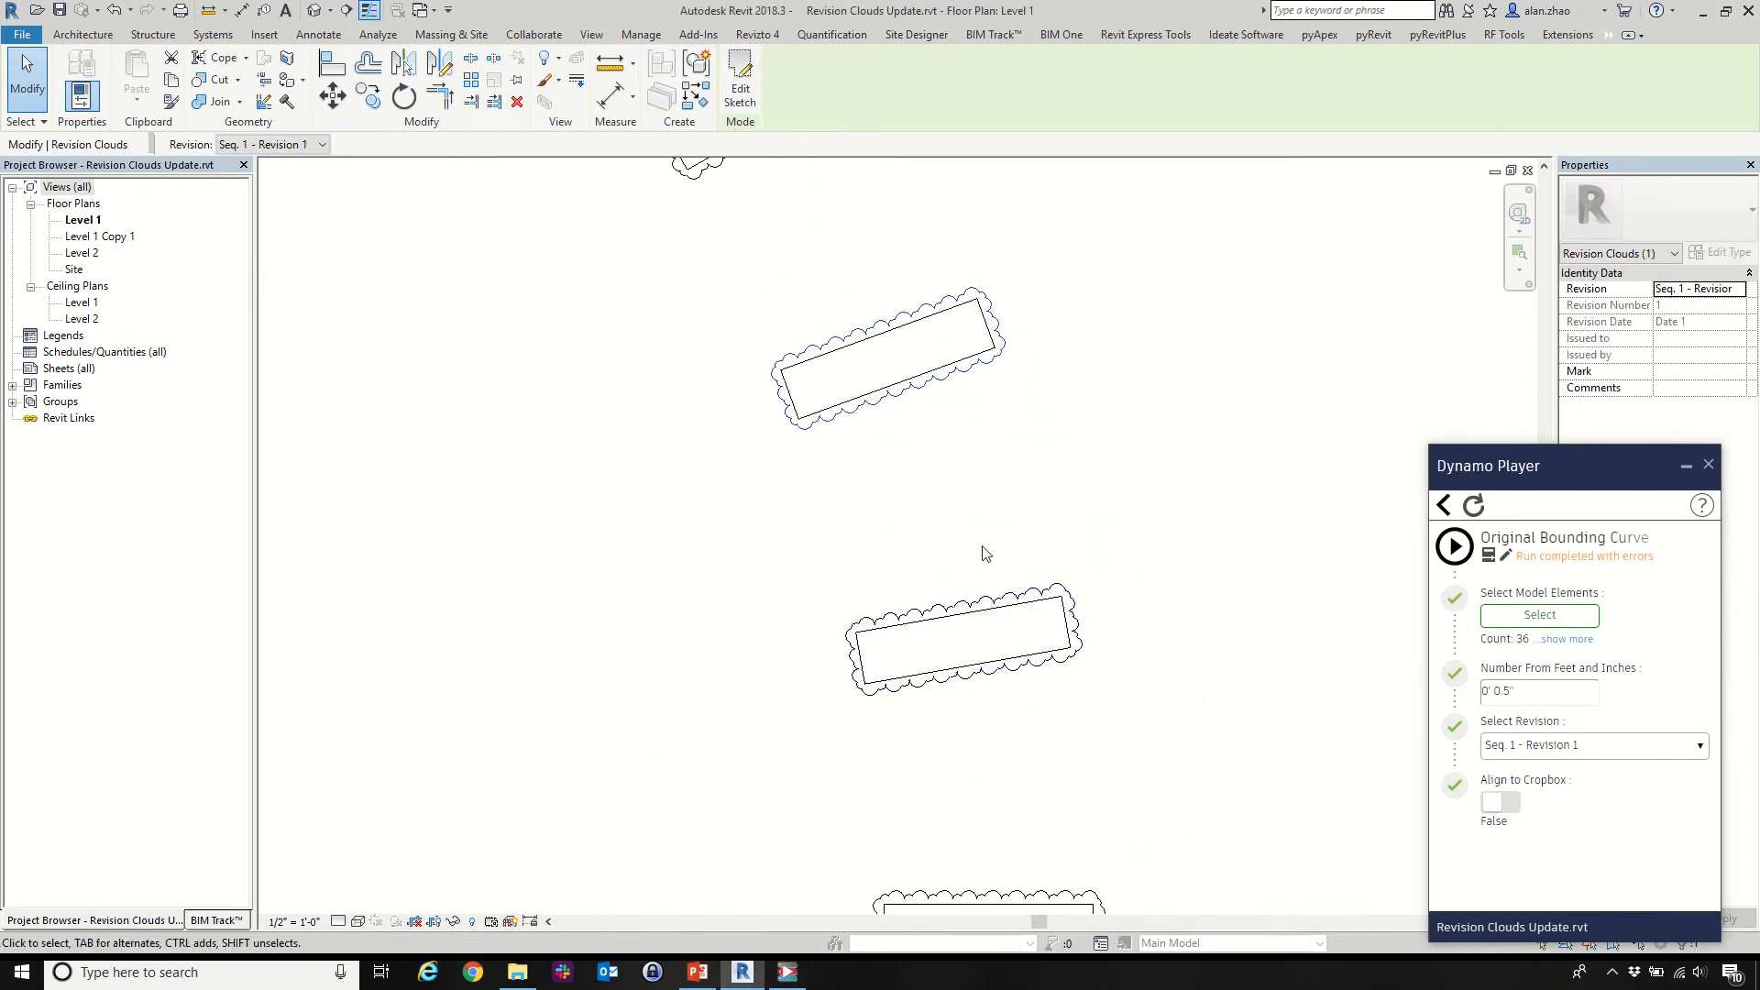
scroll(987, 554, down, 4)
scroll(1101, 576, down, 5)
scroll(1000, 672, up, 3)
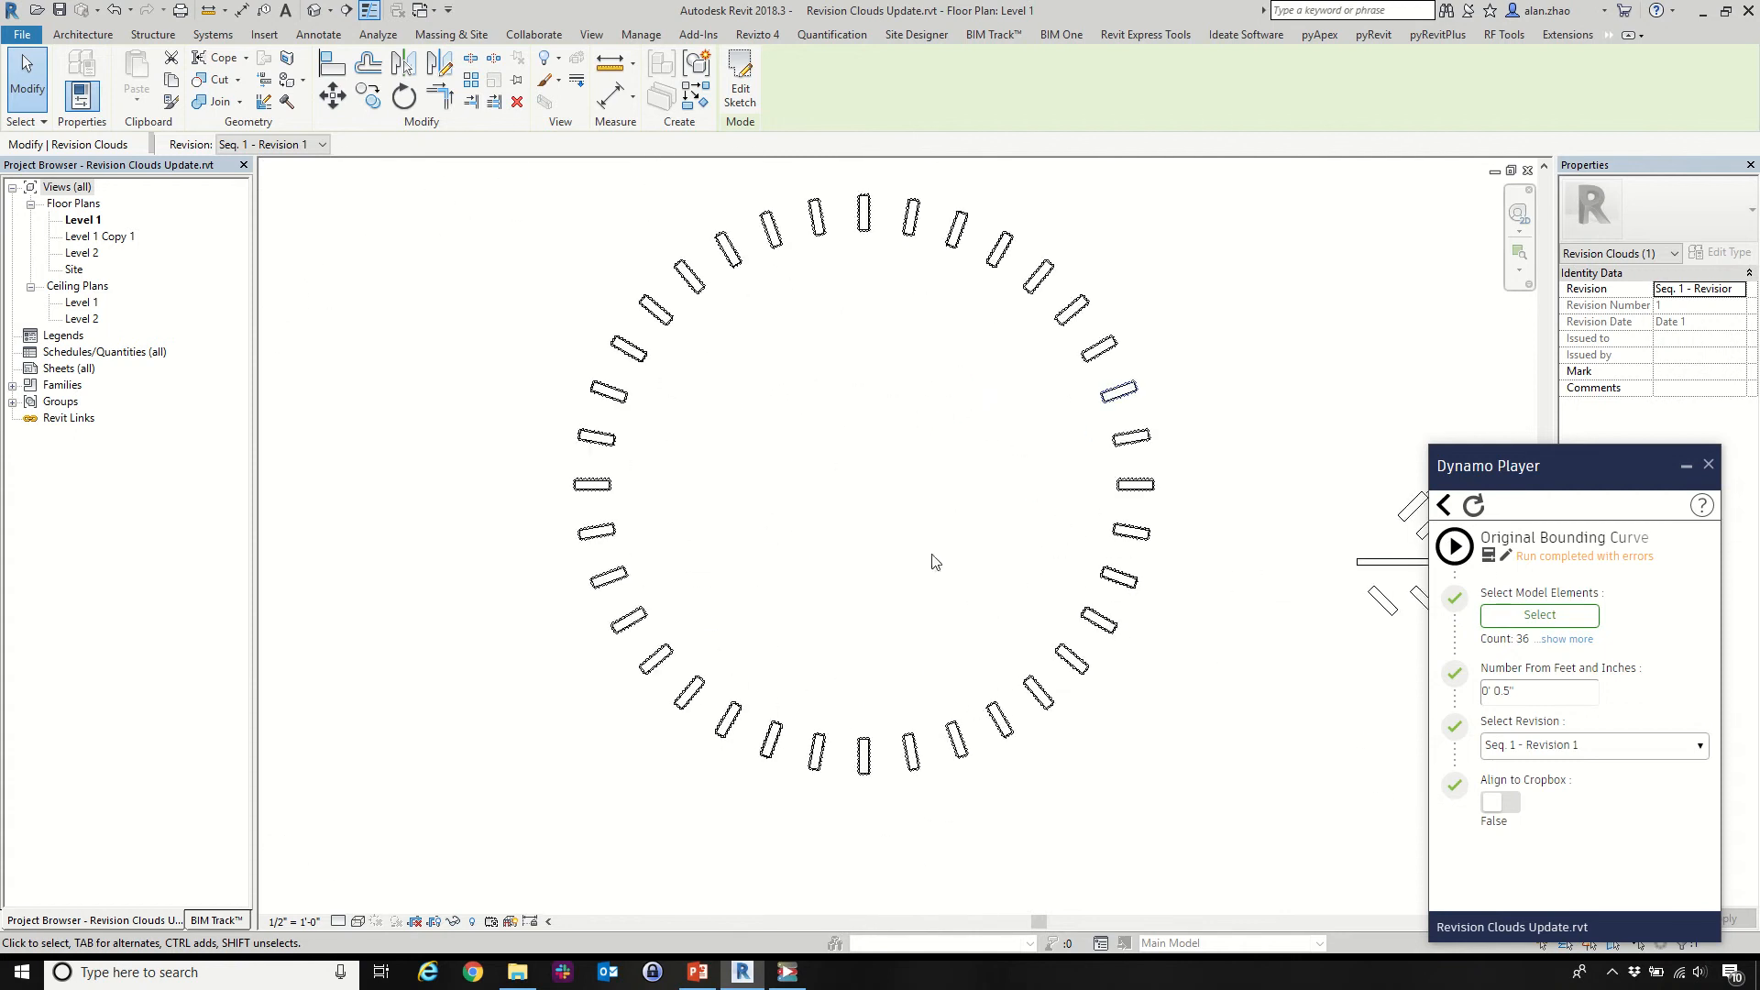
Run the Add Clouds New script on a single rotated element in the ring's upper-right part
click(1444, 505)
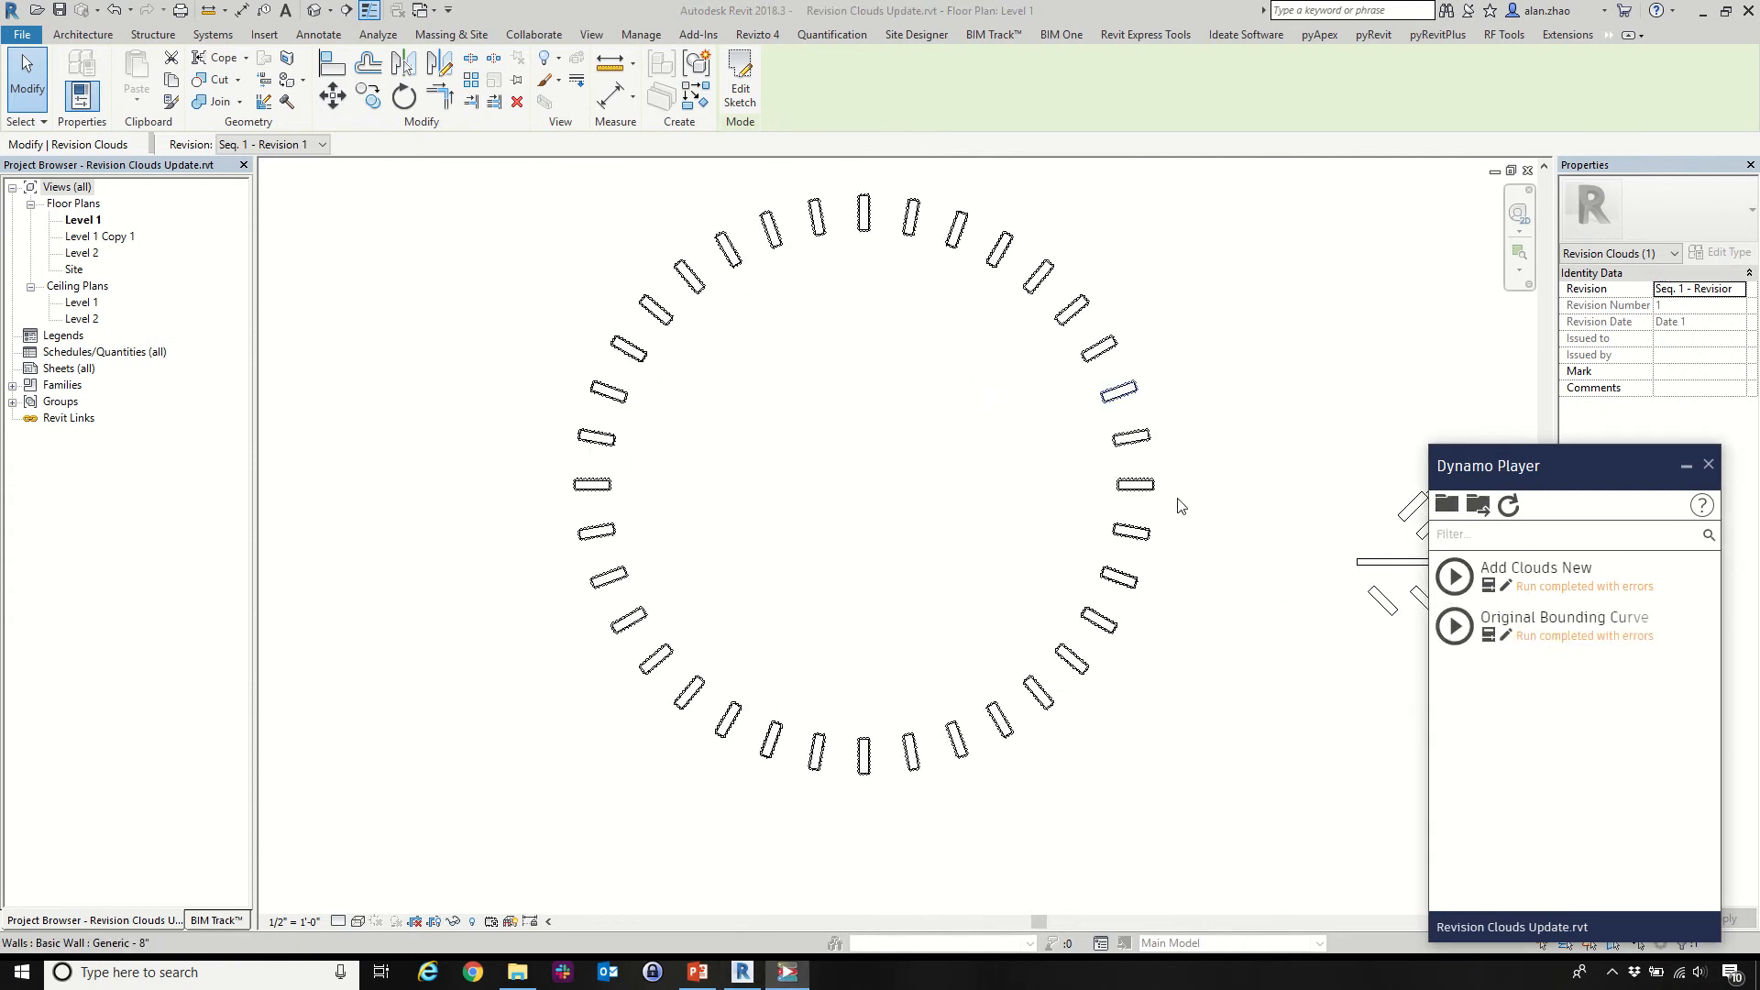
scroll(1162, 449, up, 4)
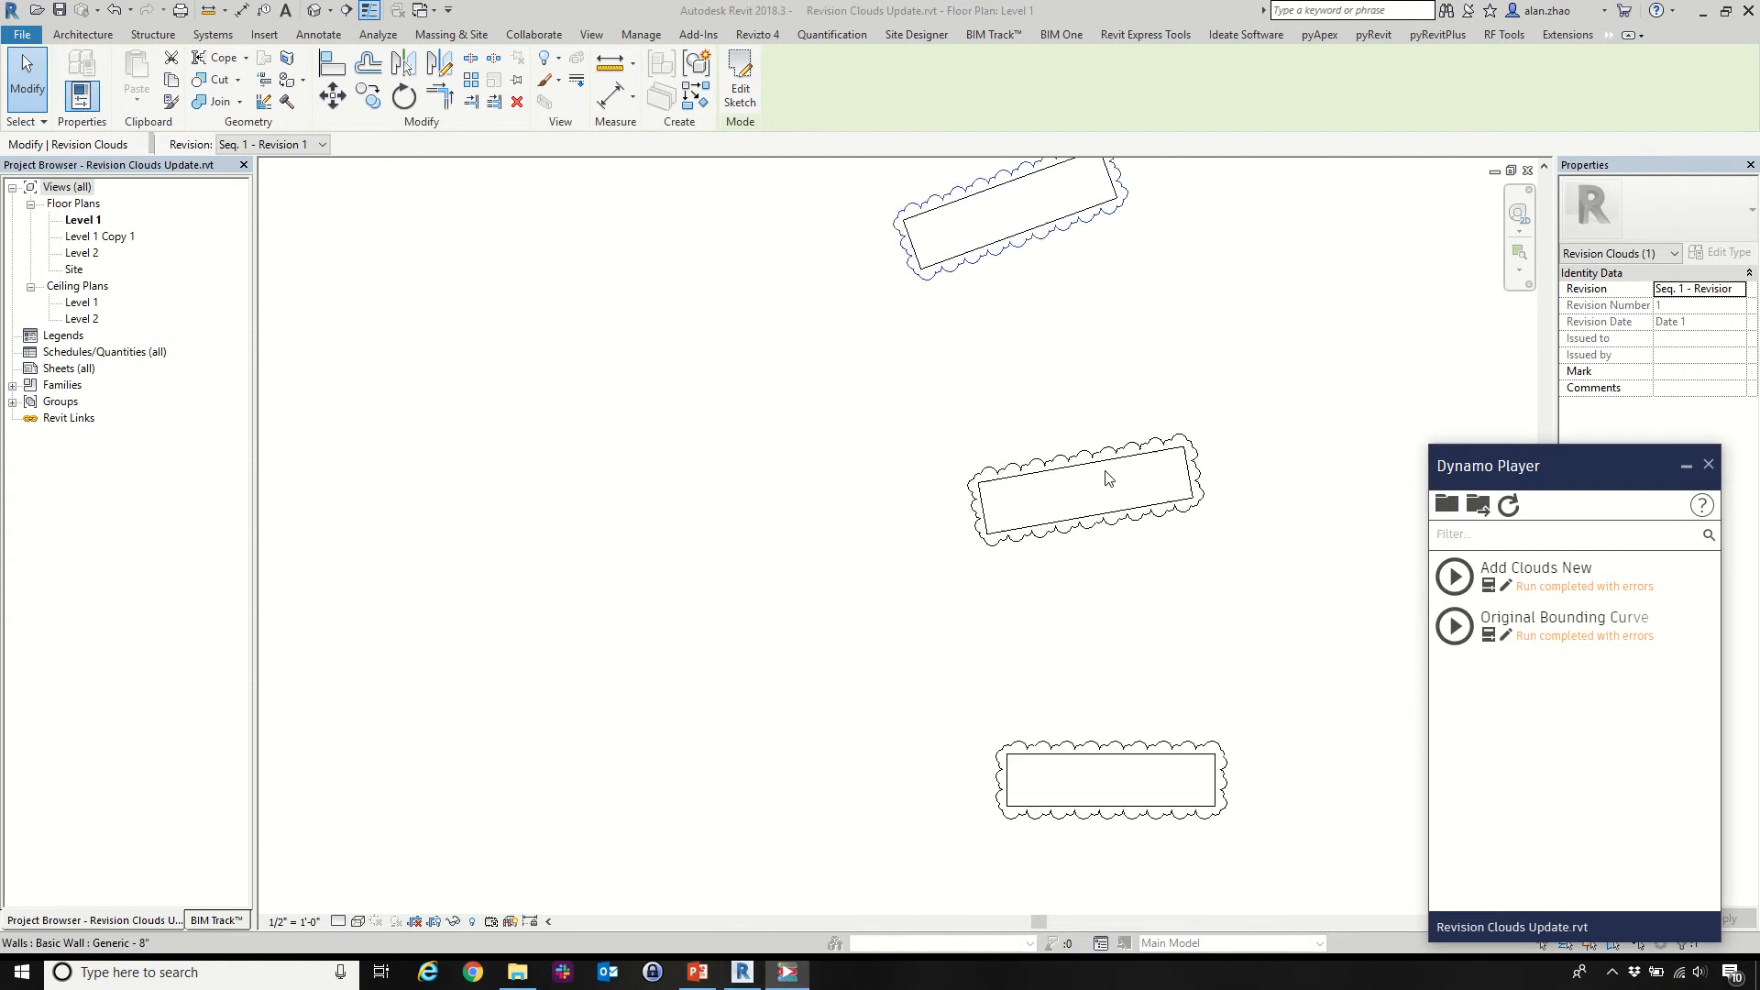
scroll(1108, 476, down, 3)
scroll(919, 217, up, 1)
scroll(920, 218, up, 2)
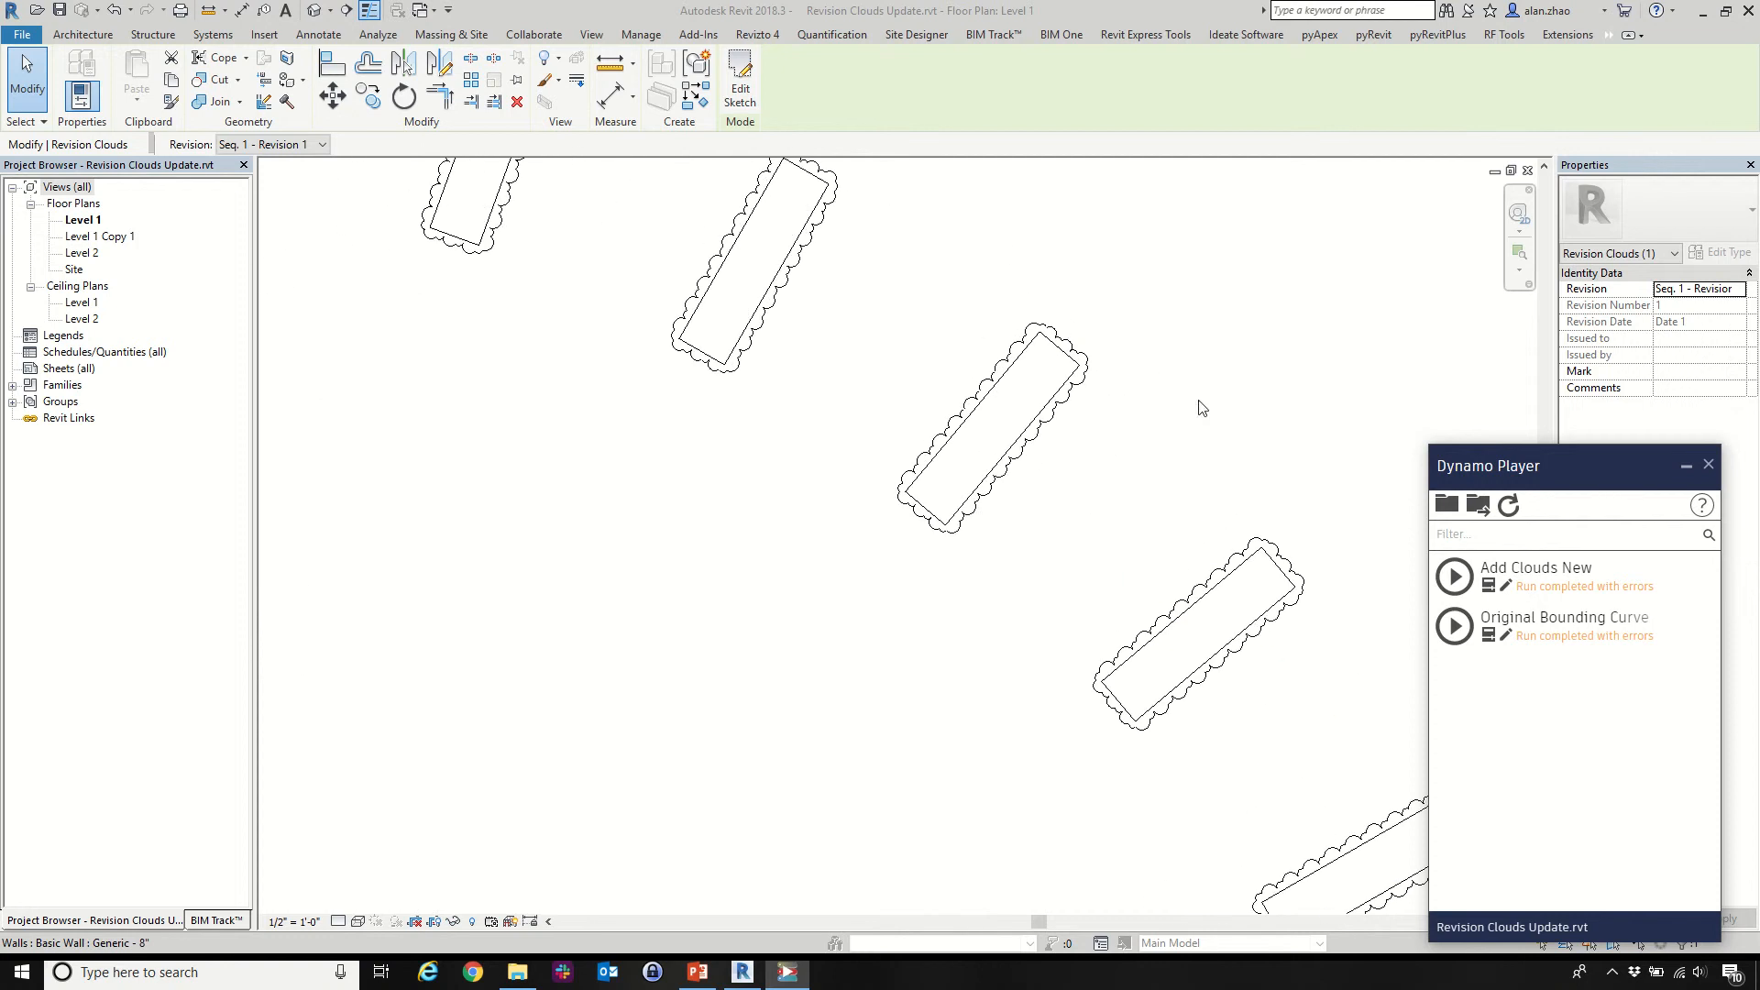
click(1455, 576)
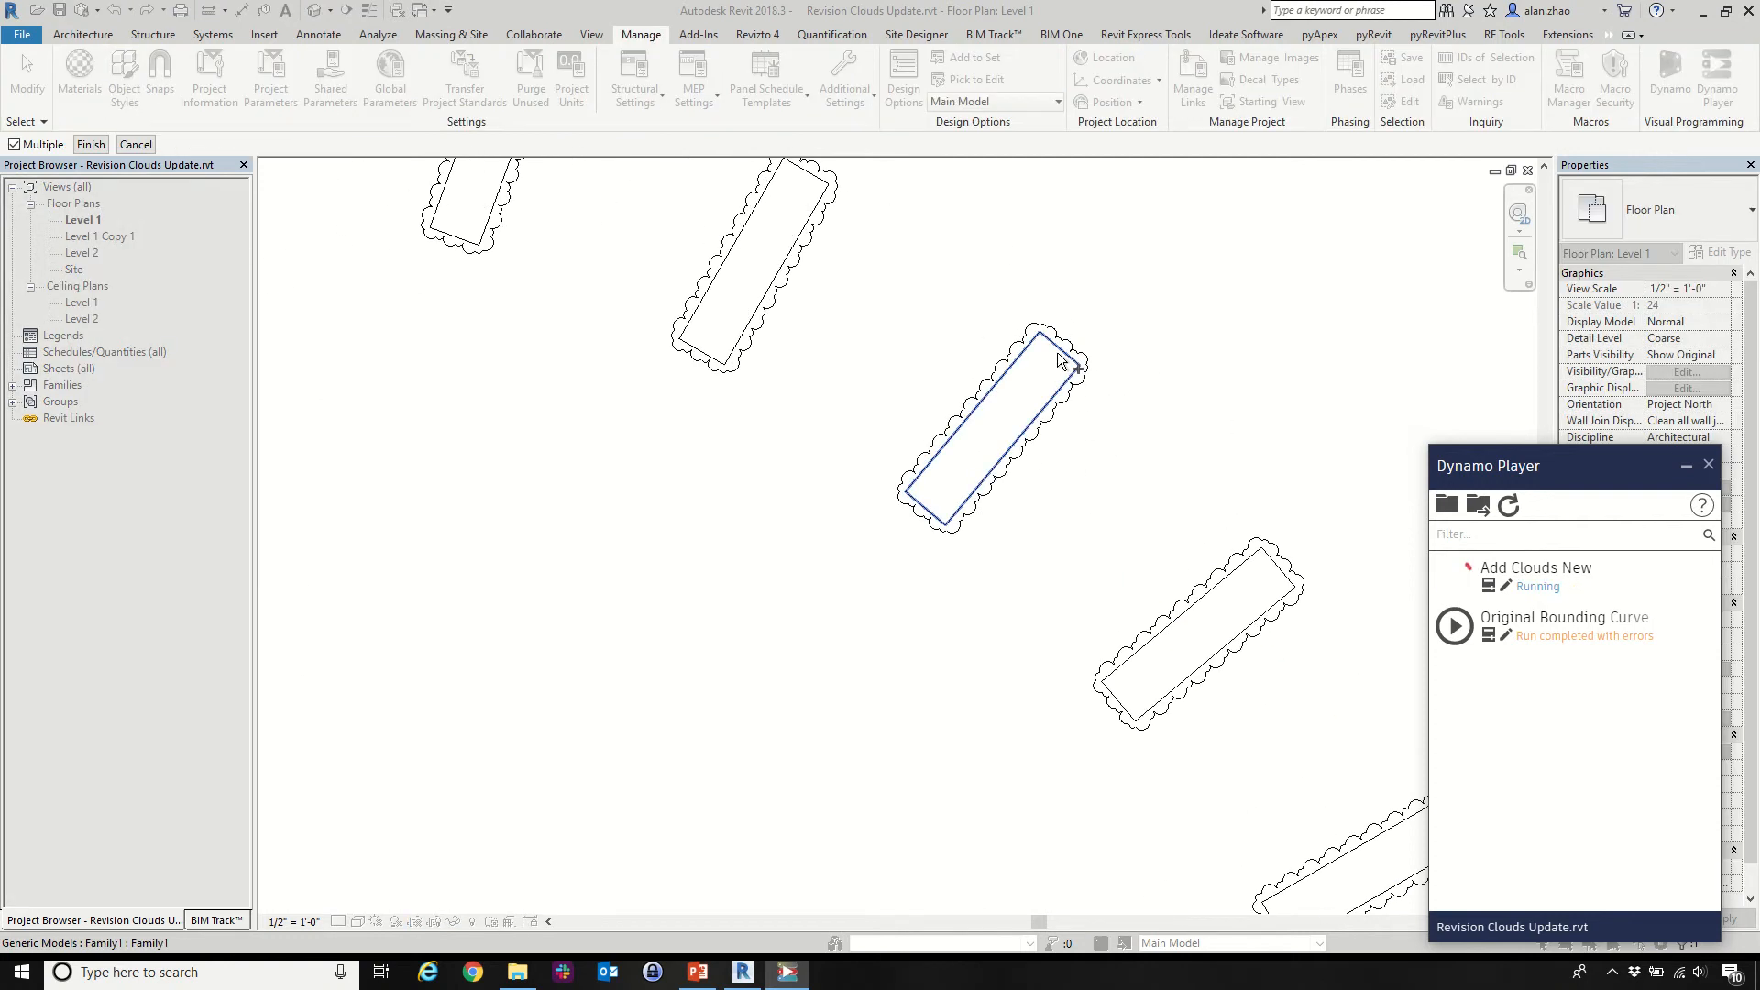
click(1065, 359)
click(91, 144)
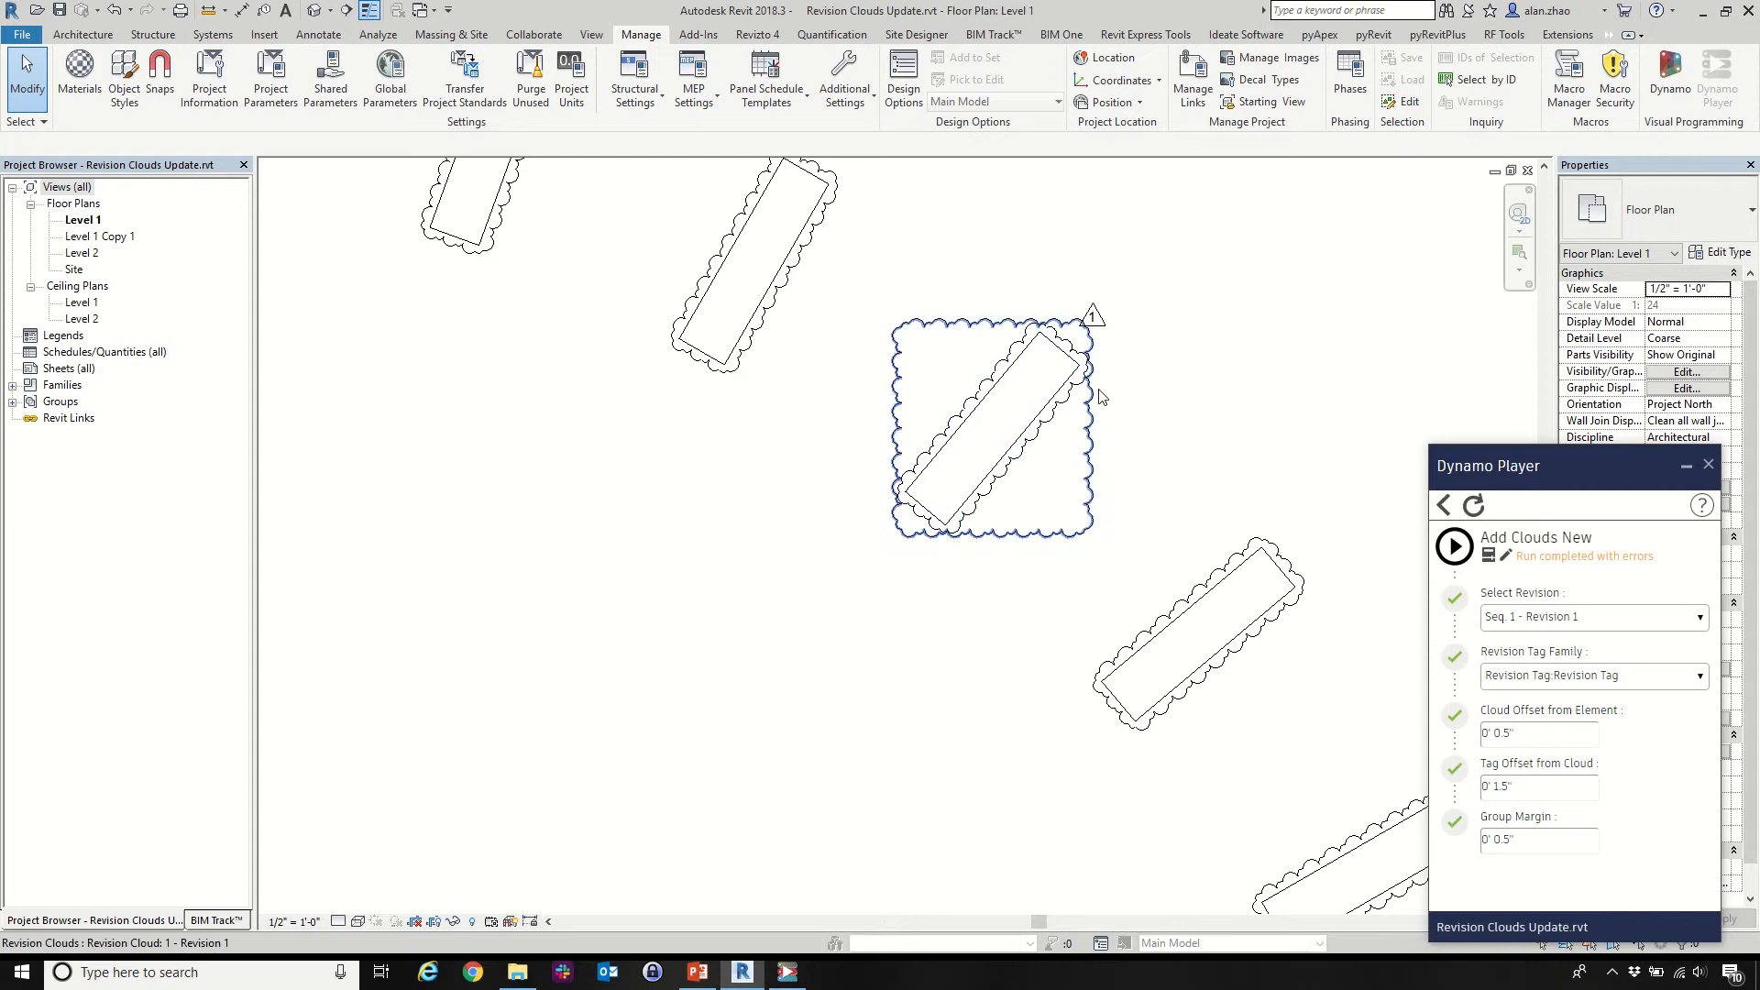
Compare the two revision clouds around the same rotated element in the ring's upper-right part
click(1097, 458)
scroll(1104, 408, down, 1)
middle_drag(1104, 409, 1115, 405)
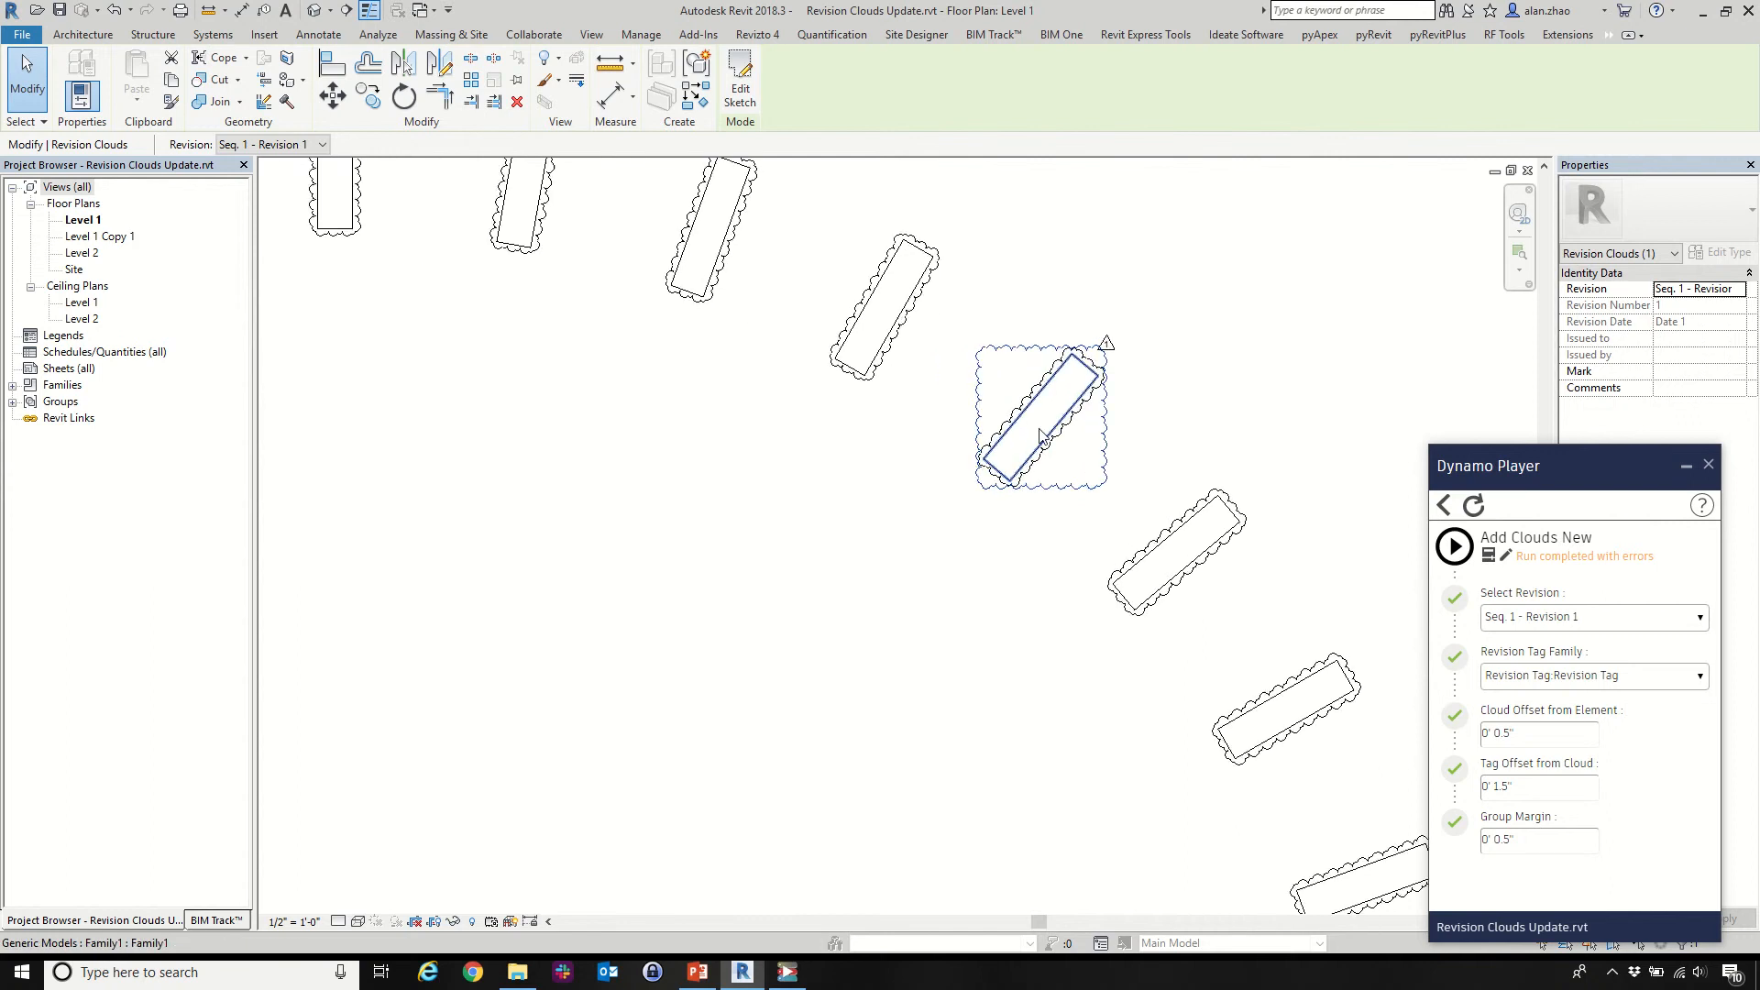
scroll(1043, 431, up, 1)
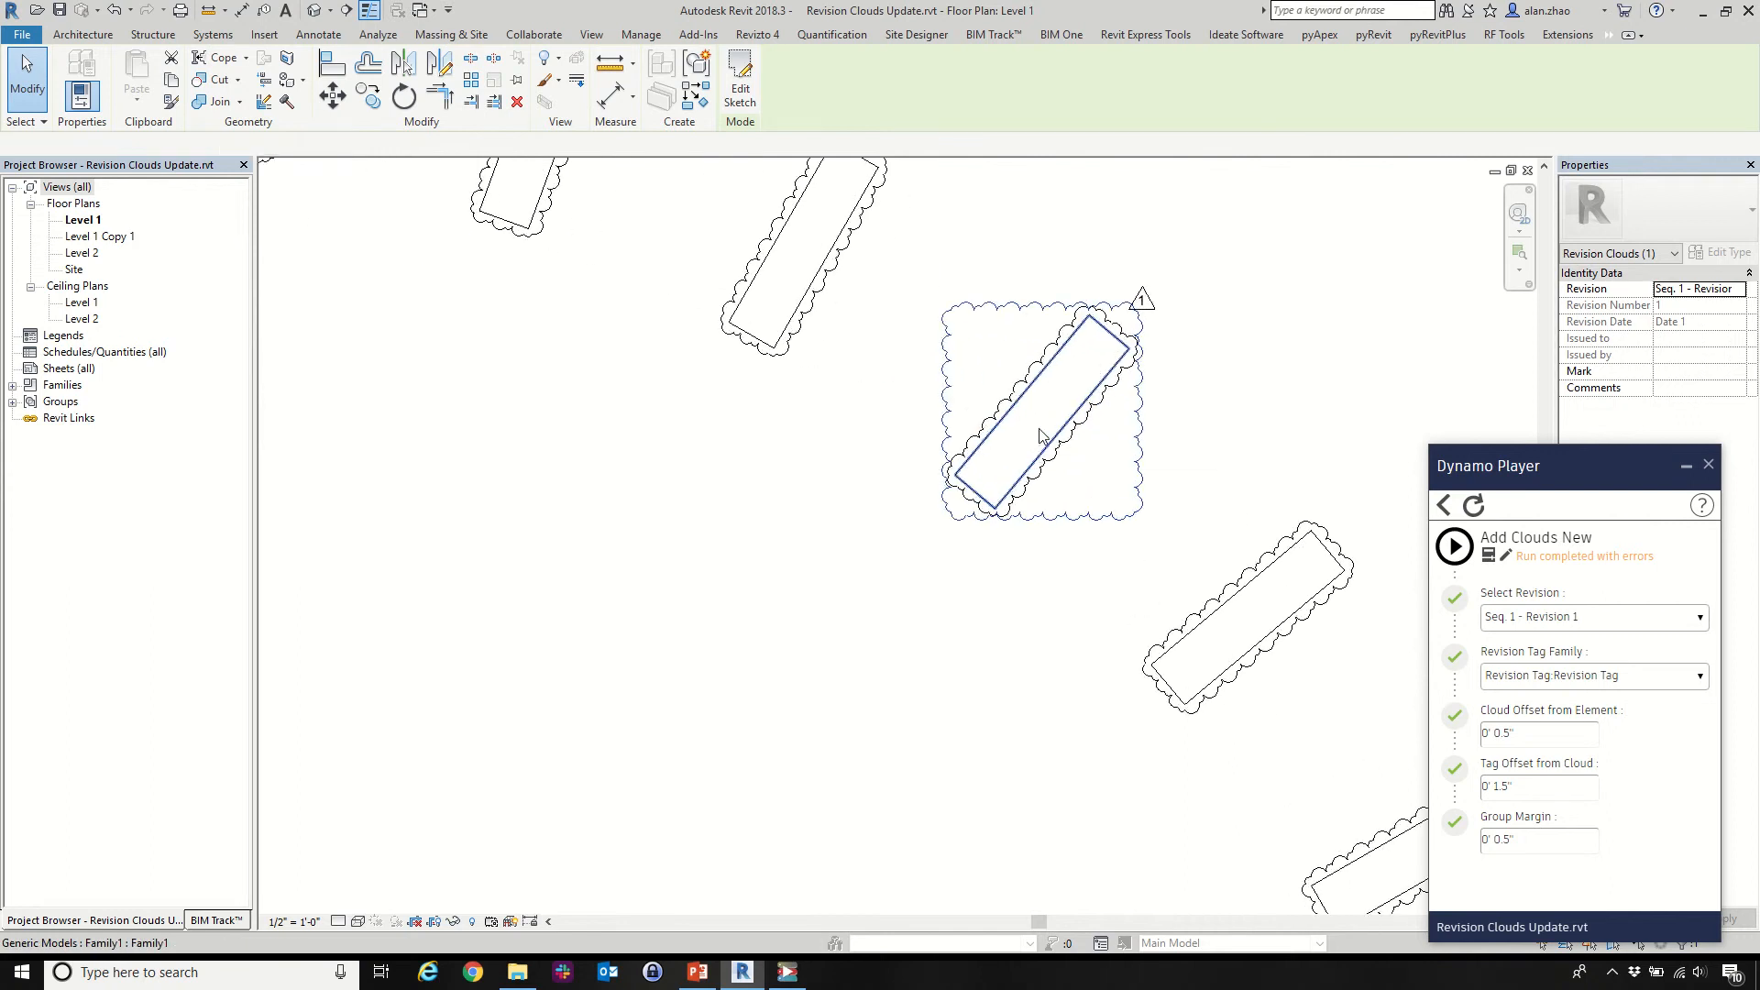
click(1039, 434)
scroll(1040, 434, down, 4)
key(Escape)
scroll(1237, 417, down, 1)
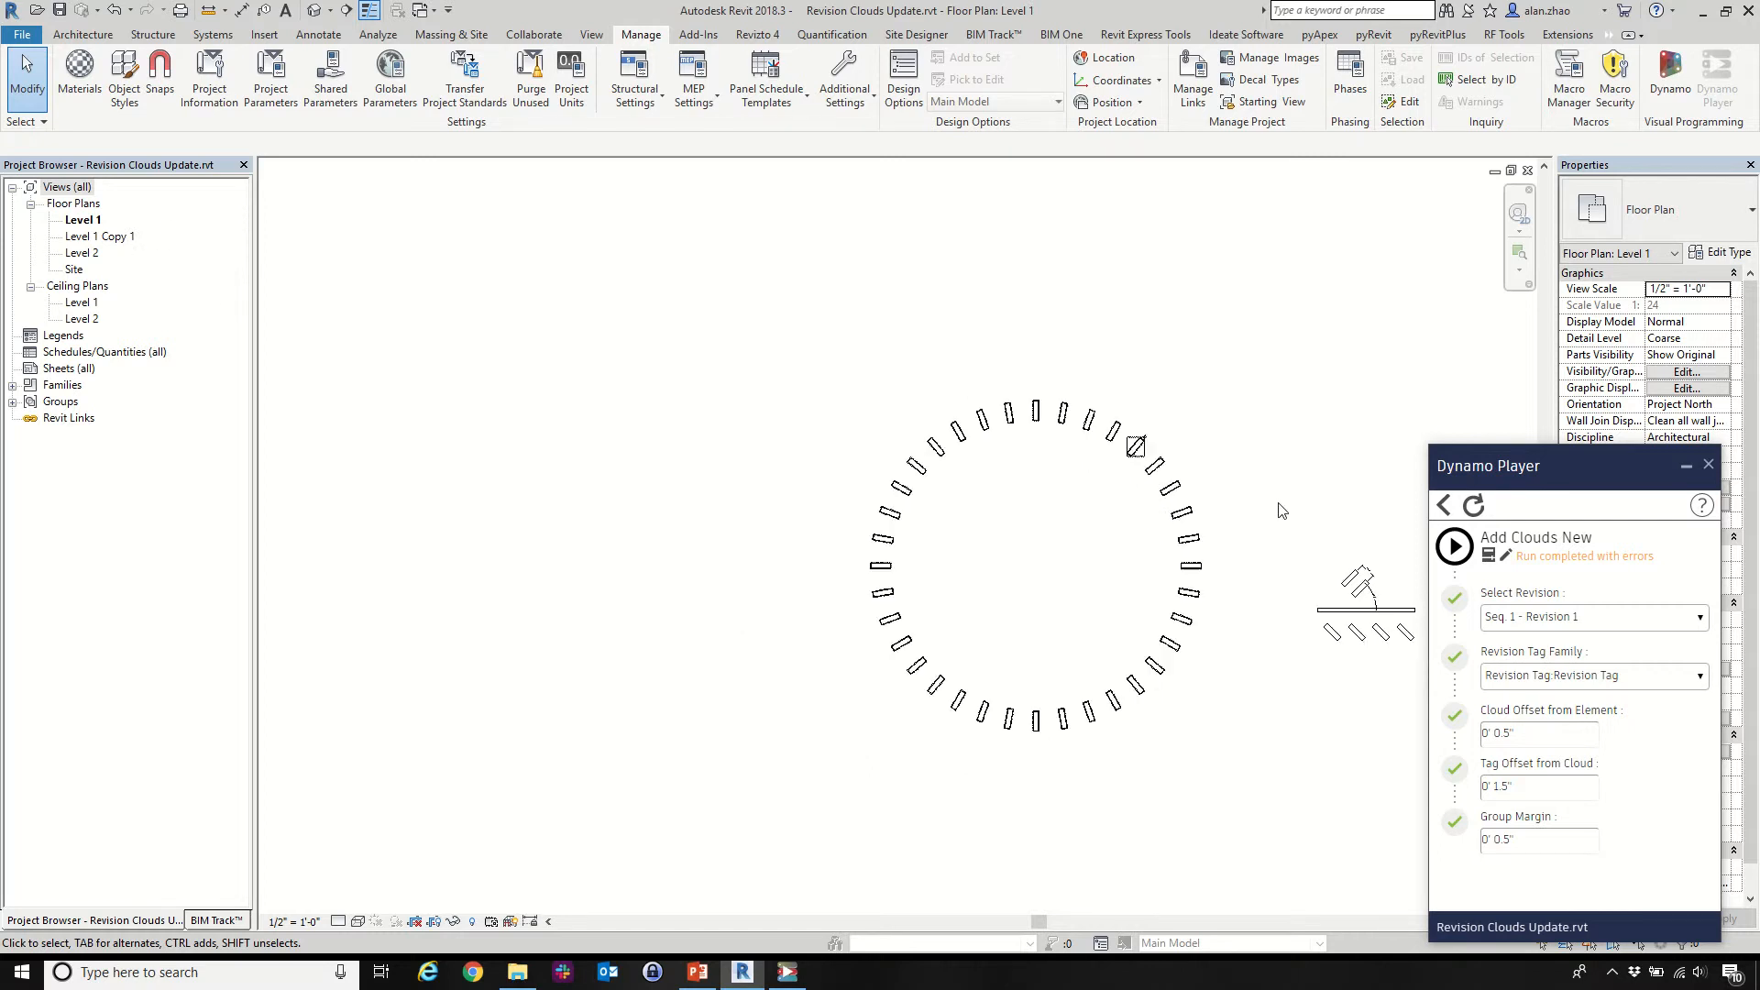
Examine the rotated building wing on Level 1, including its walls and the grid of elements inside
scroll(1302, 467, down, 3)
scroll(496, 404, up, 6)
scroll(734, 348, down, 1)
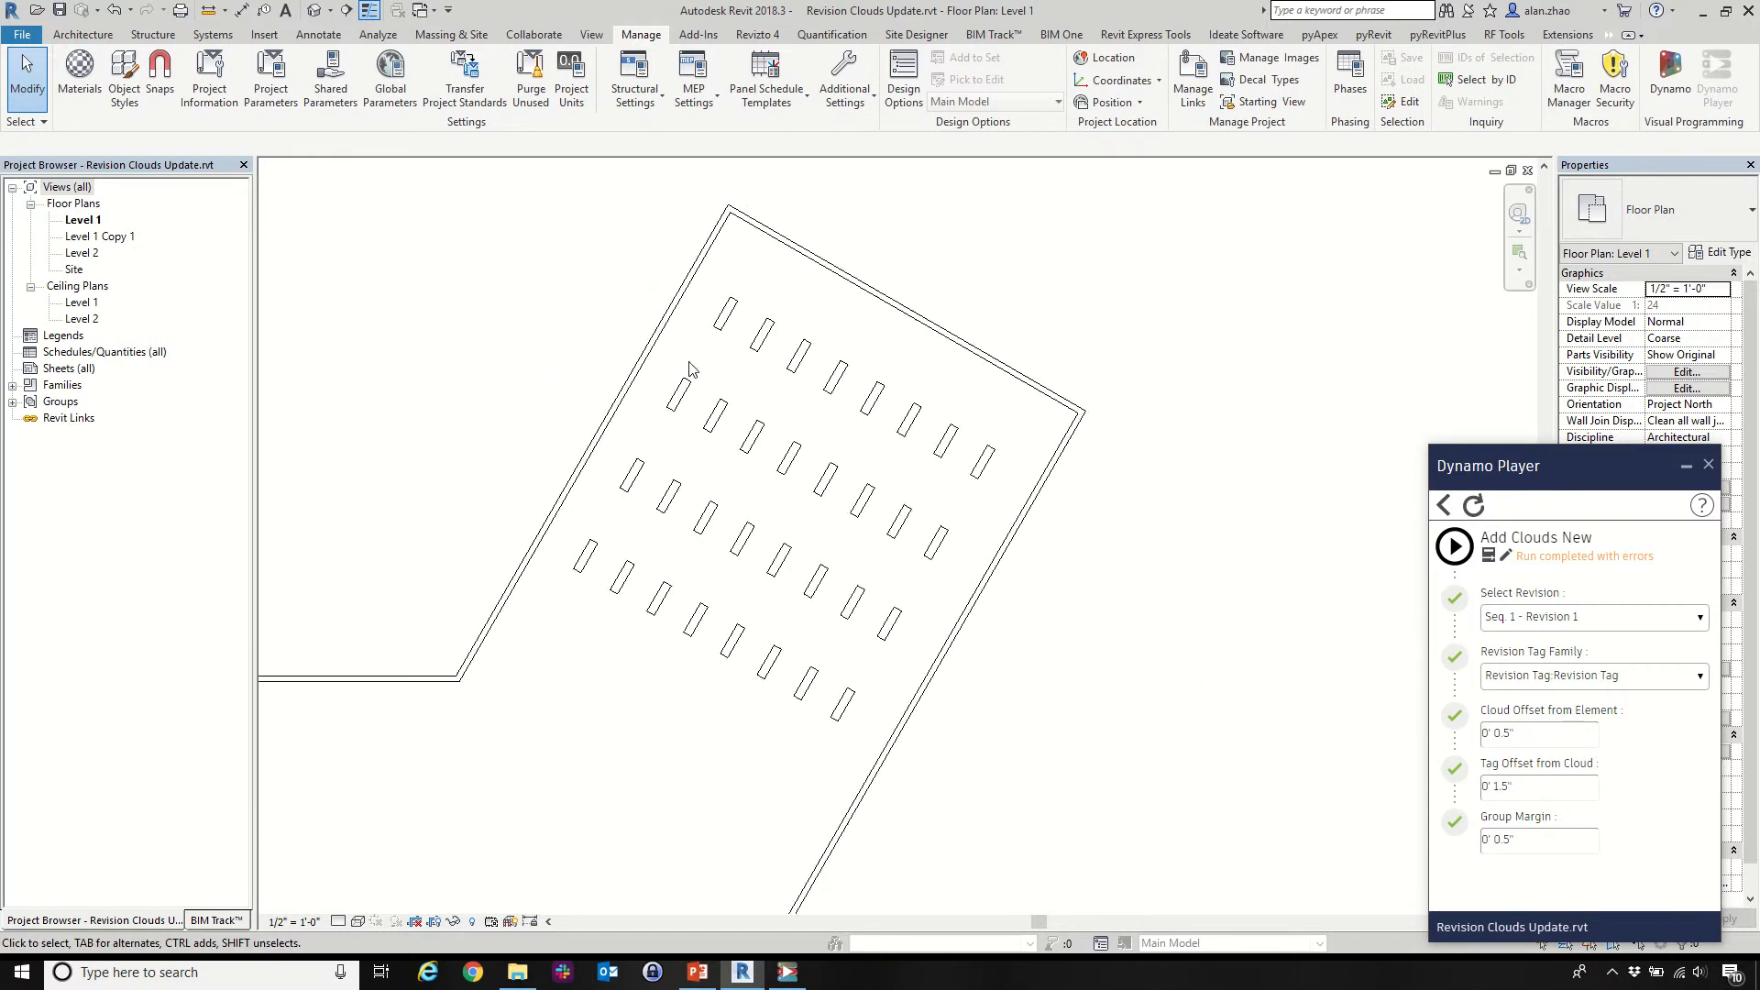
drag(437, 210, 1272, 869)
scroll(923, 404, down, 3)
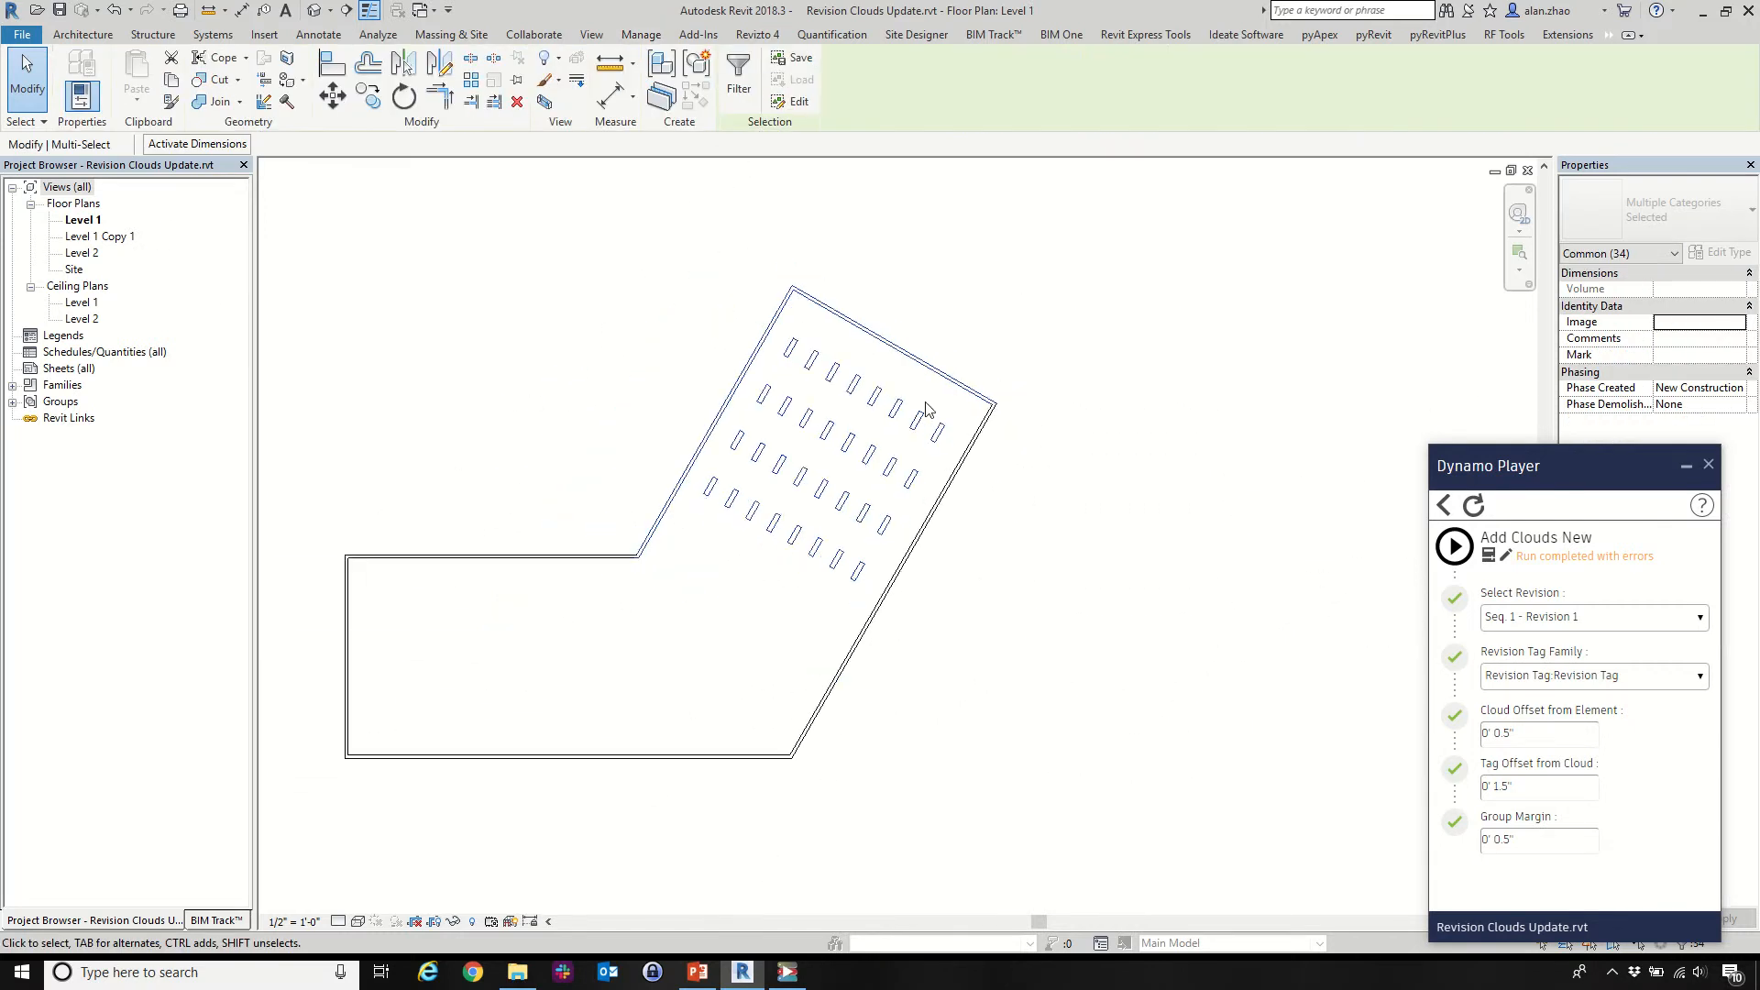
scroll(920, 451, up, 3)
click(1122, 476)
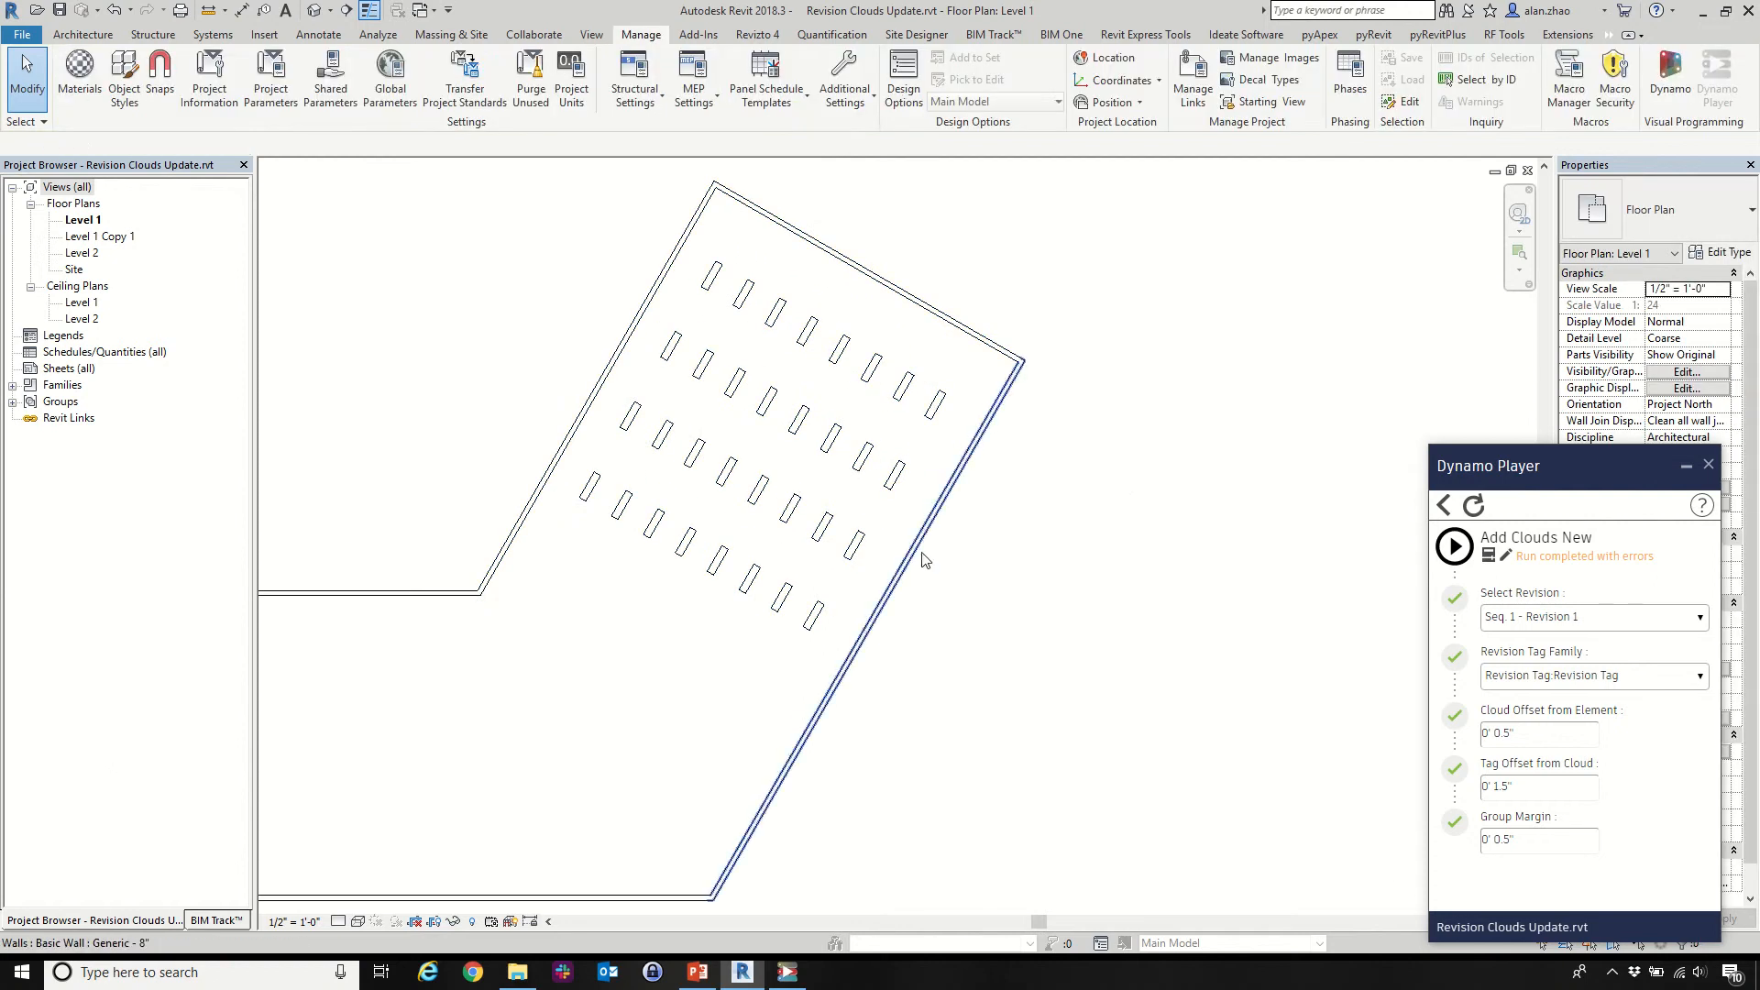
click(912, 556)
click(600, 383)
key(Escape)
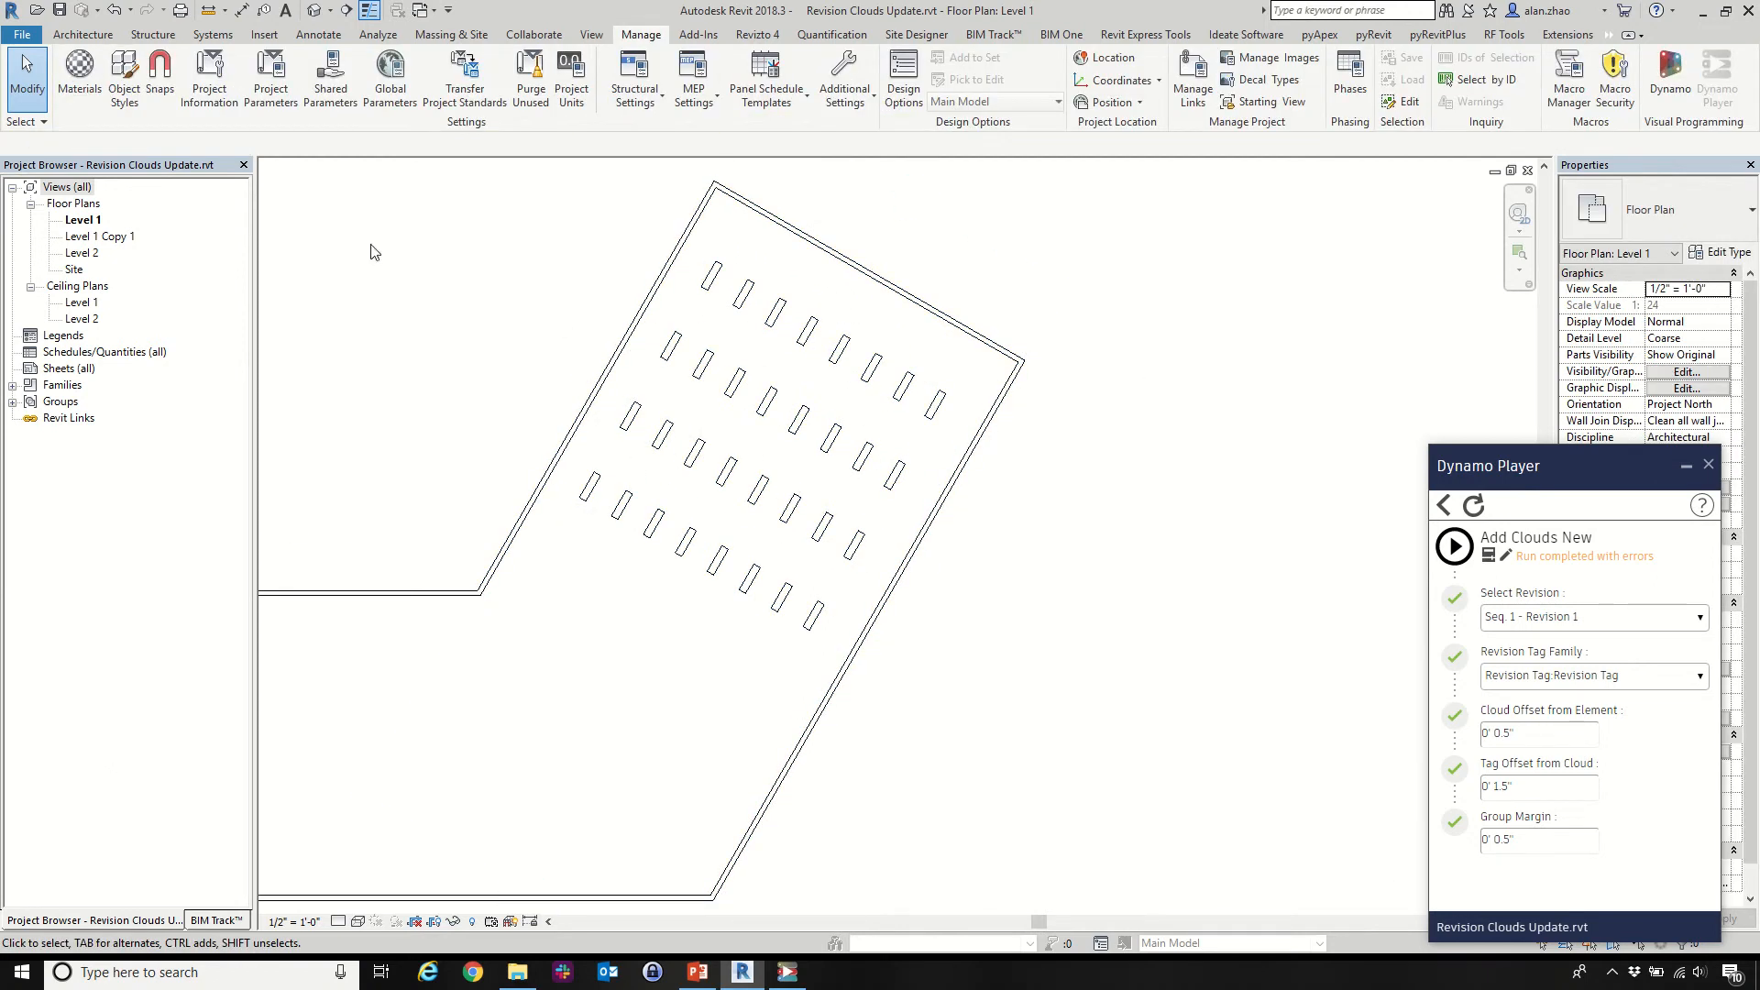
Open the Level 1 Copy 1 floor plan and select its crop region
double_click(108, 238)
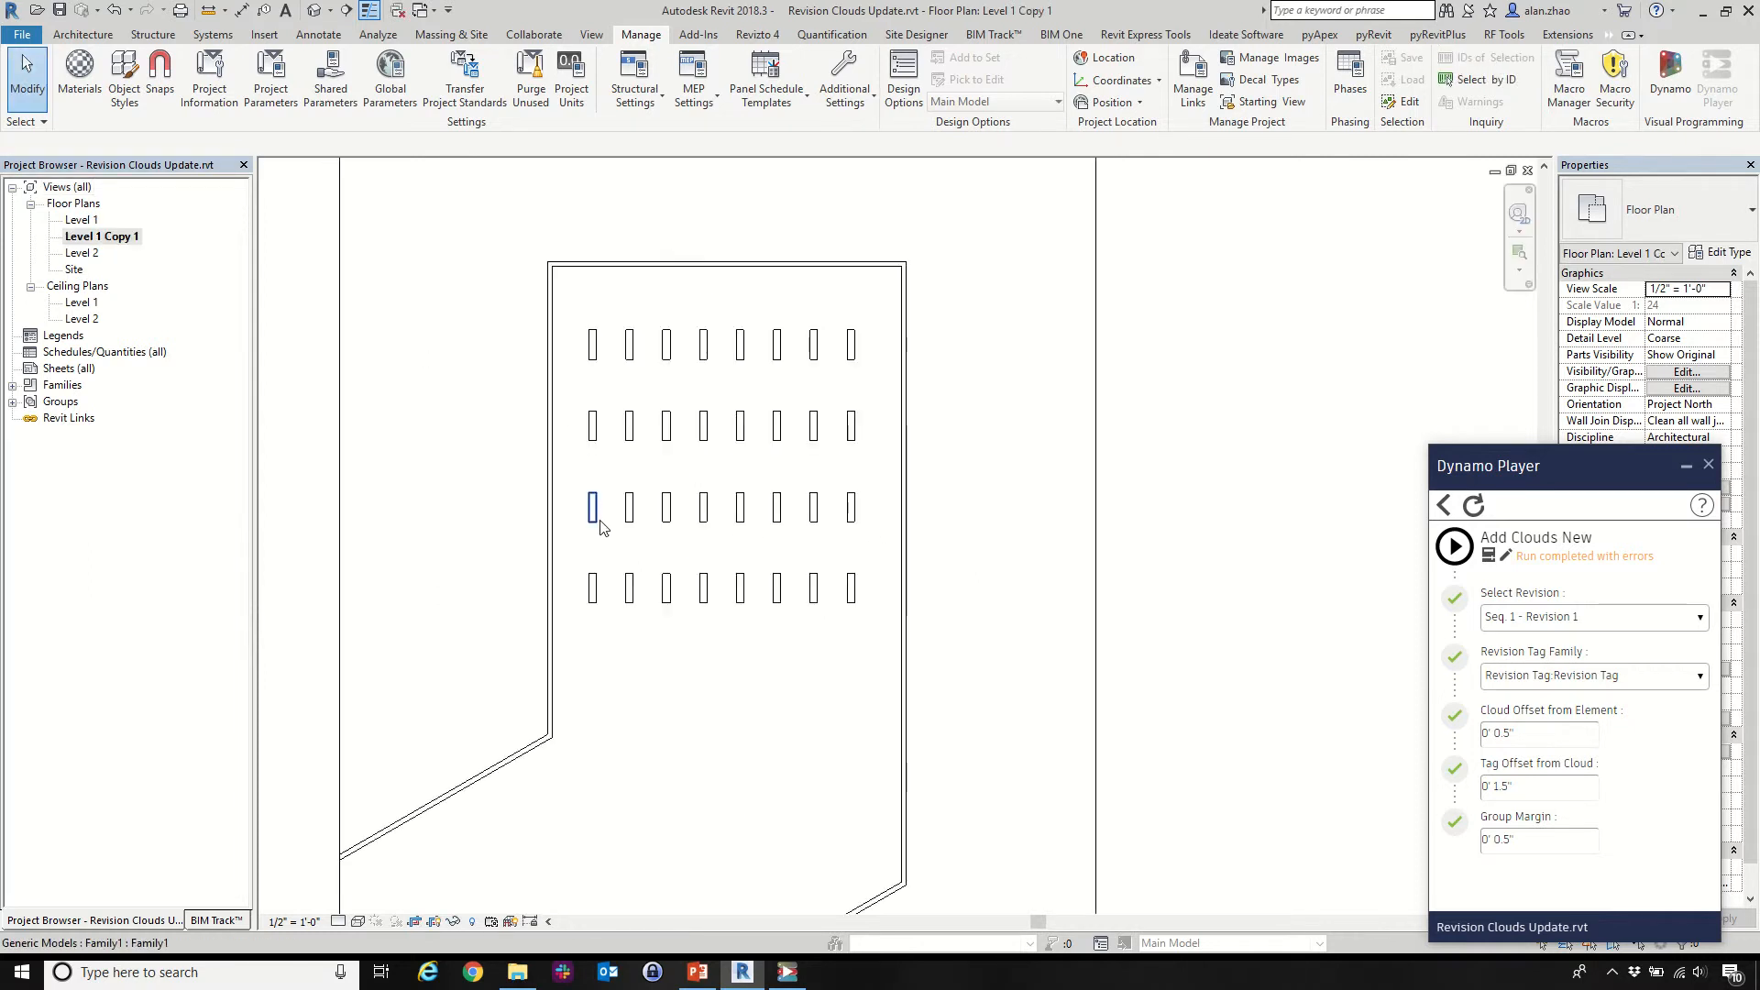
click(965, 504)
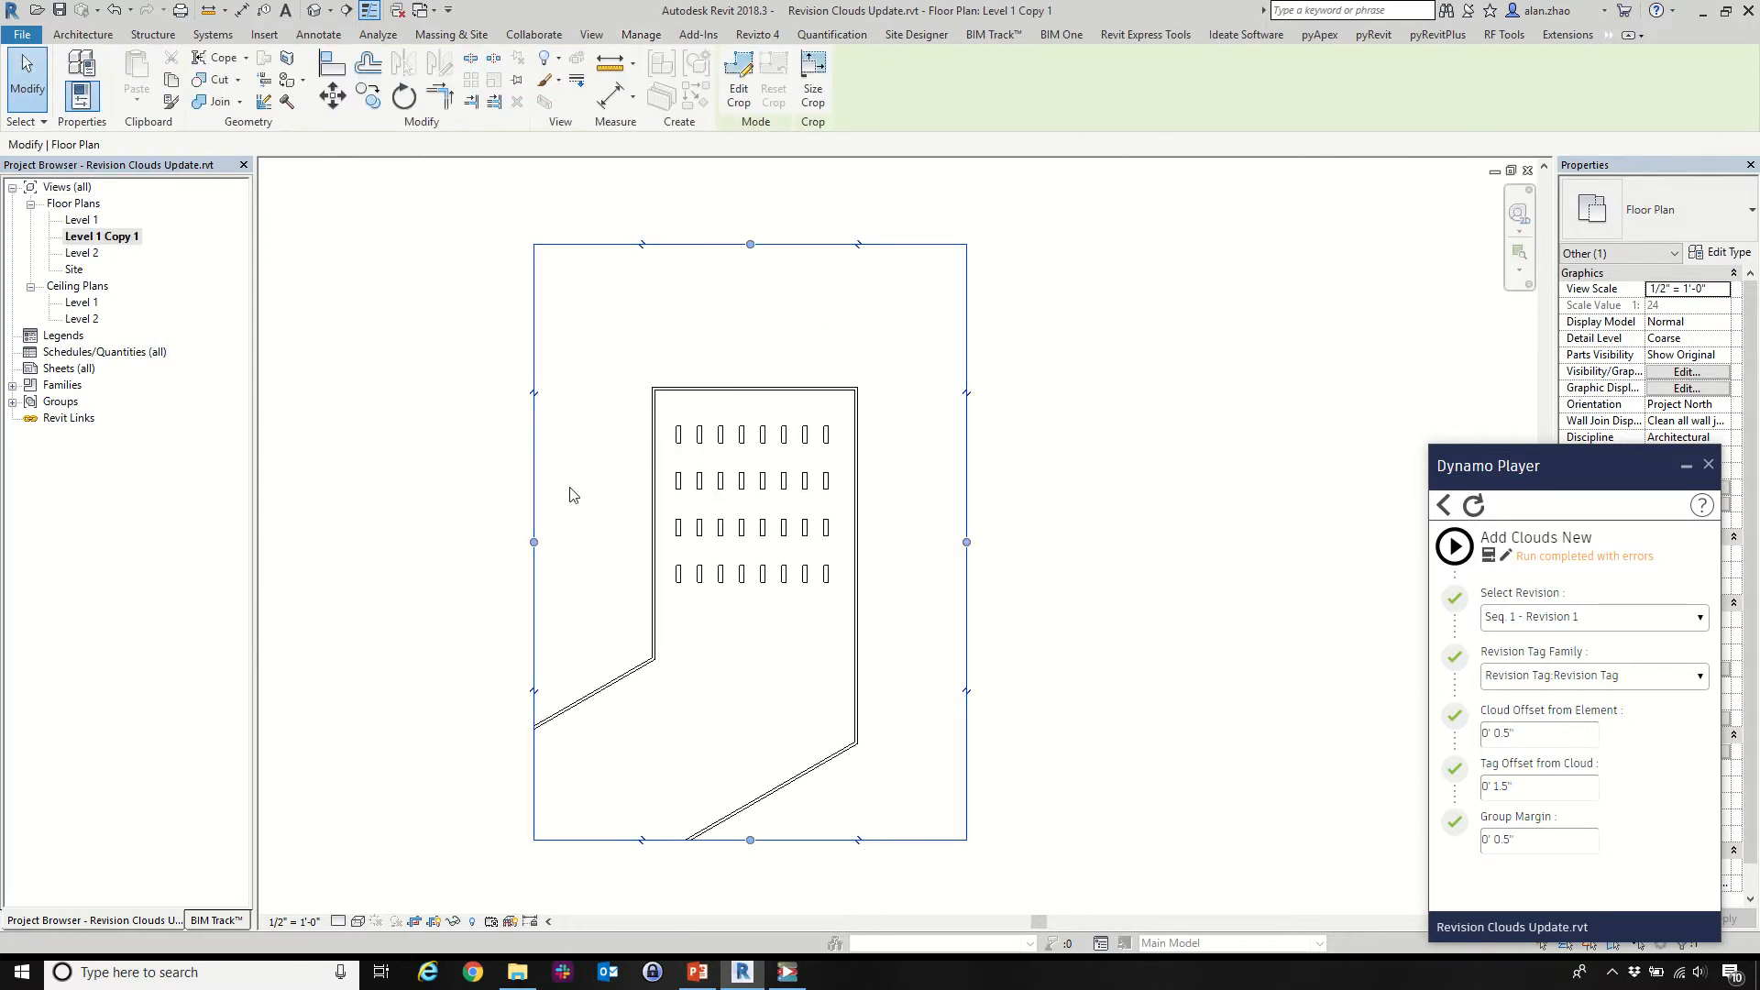
Run the Add Clouds New script on the full grid of elements inside the building wing and undo the resulting clouds
scroll(781, 561, up, 3)
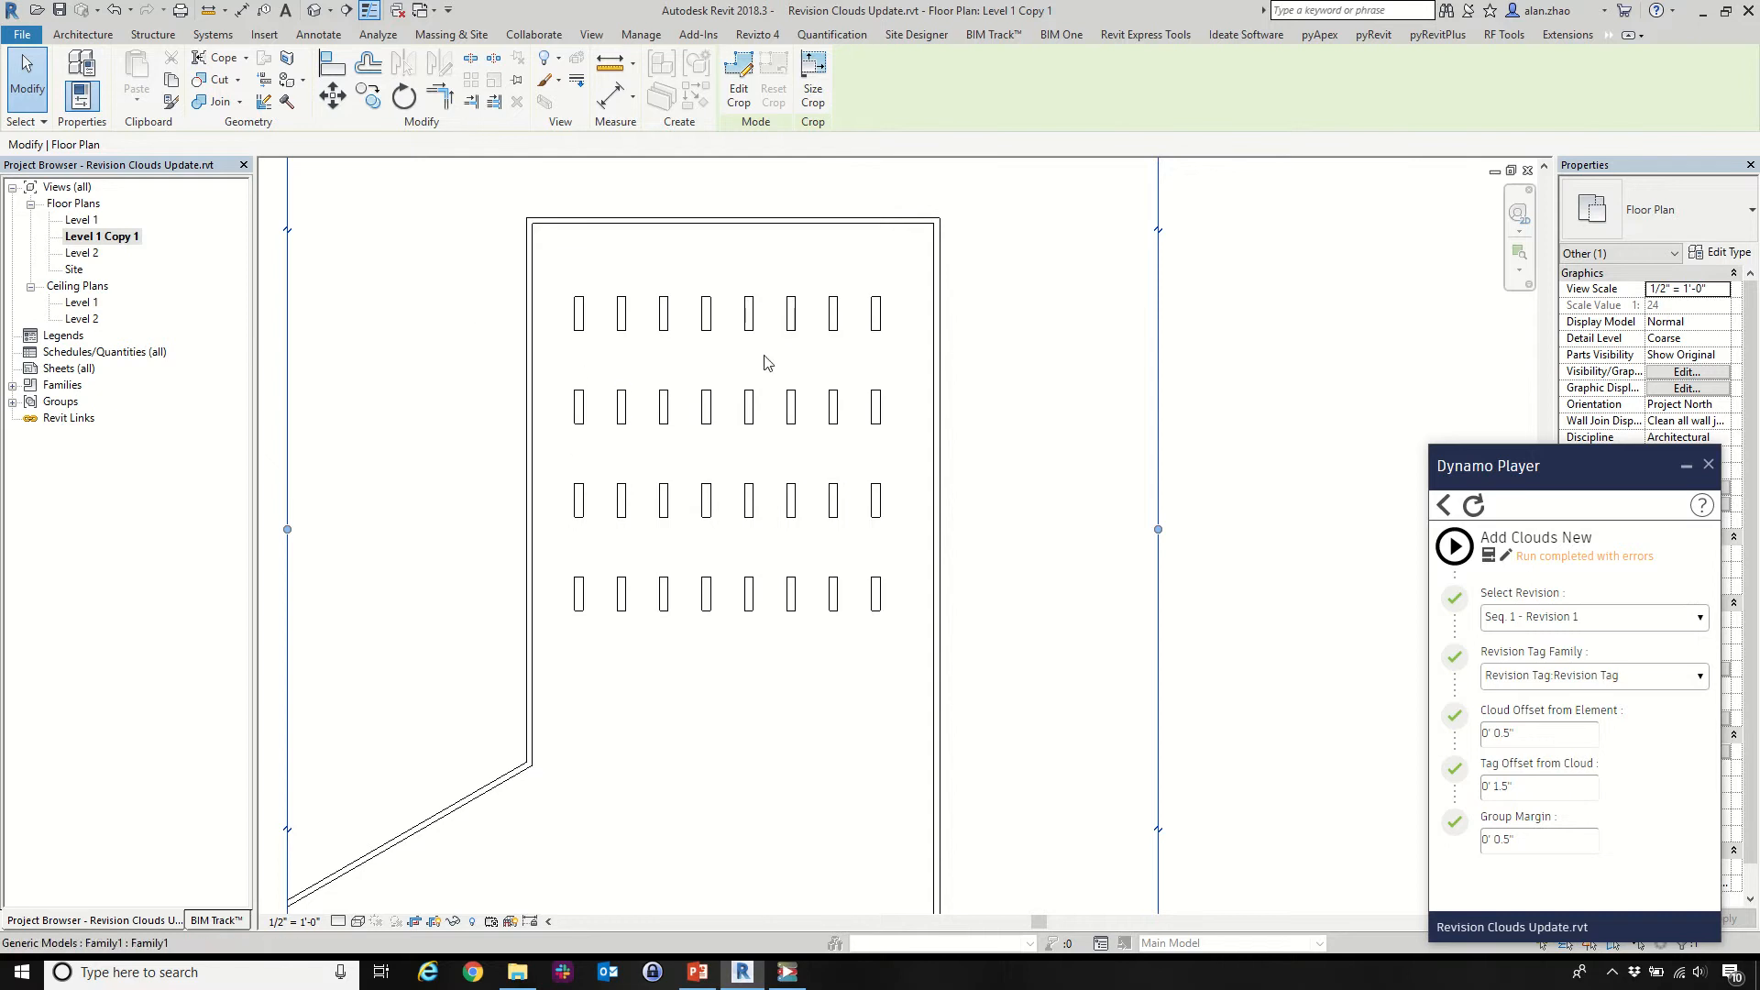
click(988, 460)
scroll(759, 559, down, 1)
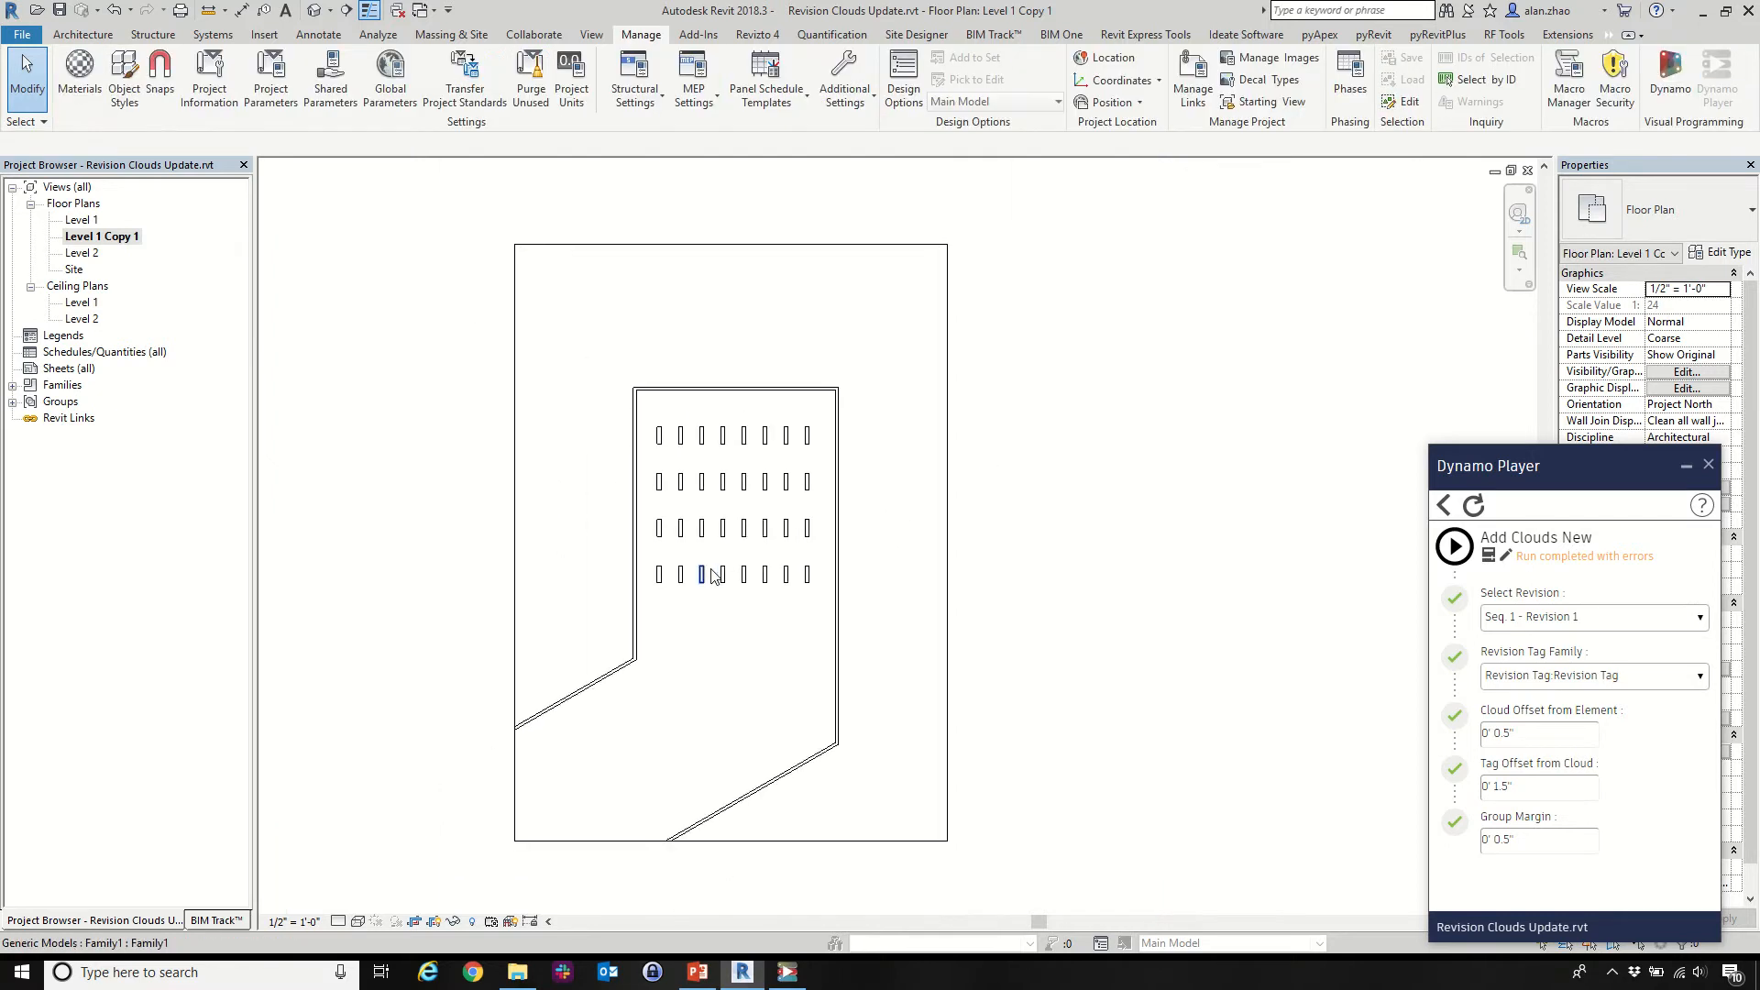
scroll(786, 472, up, 1)
click(1461, 548)
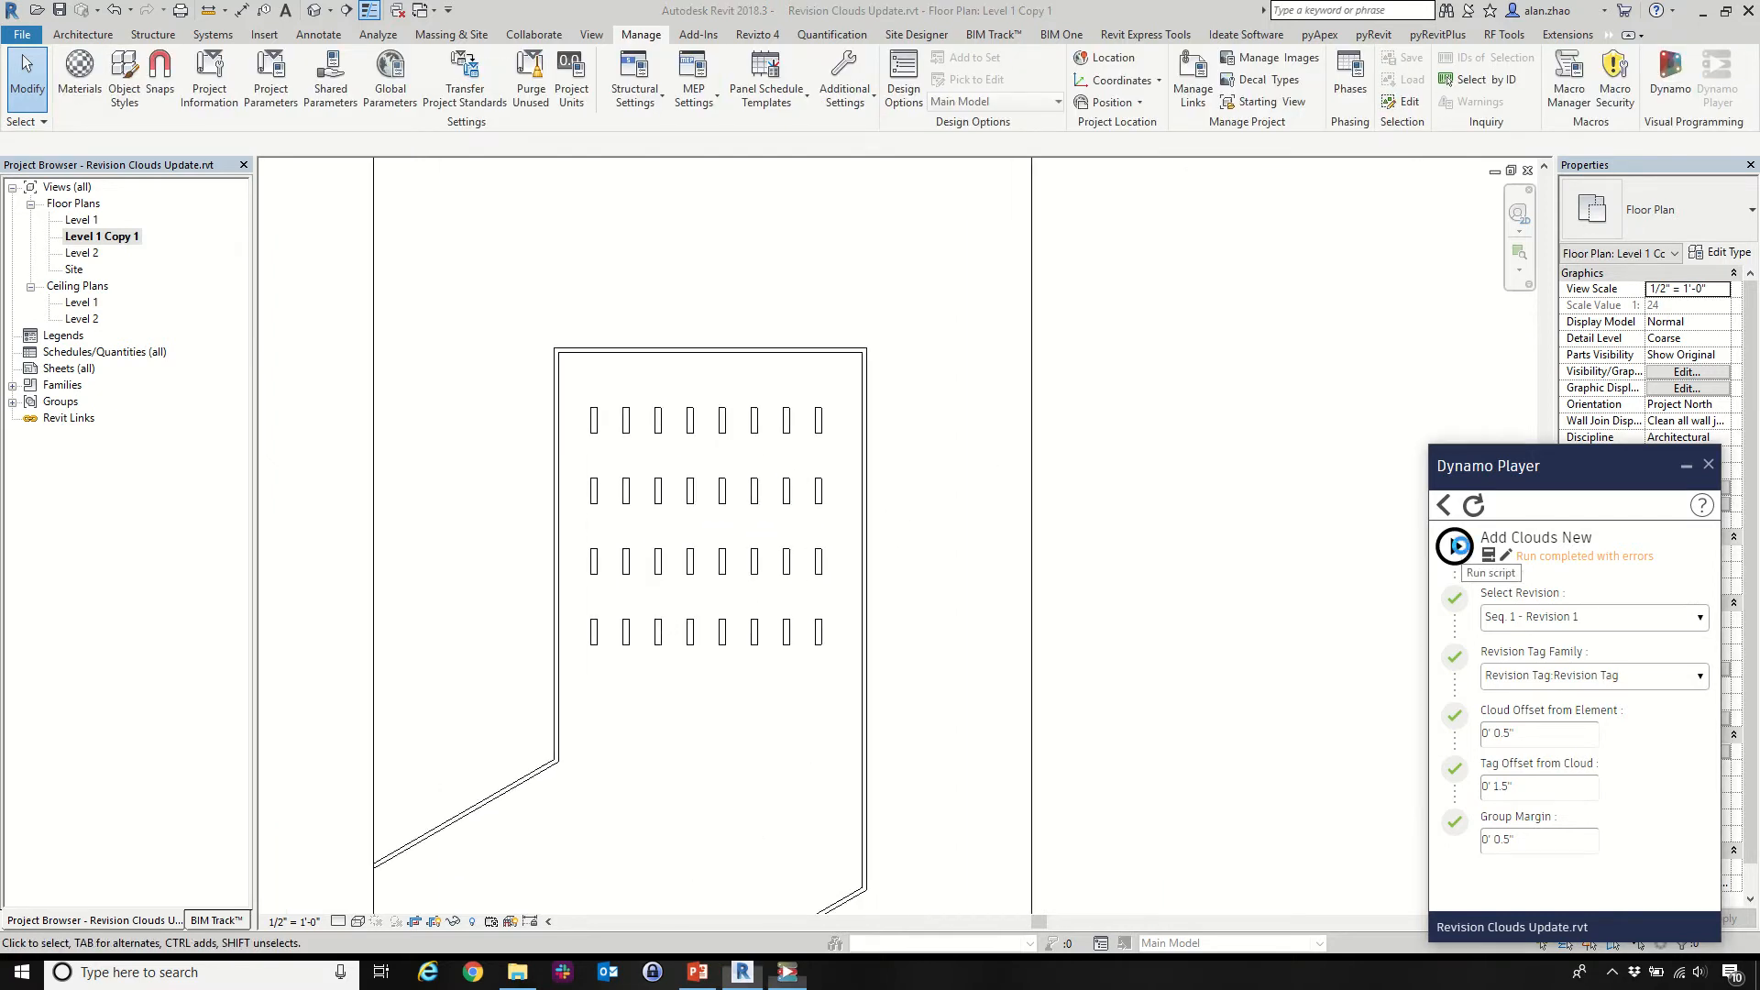
drag(517, 372, 852, 658)
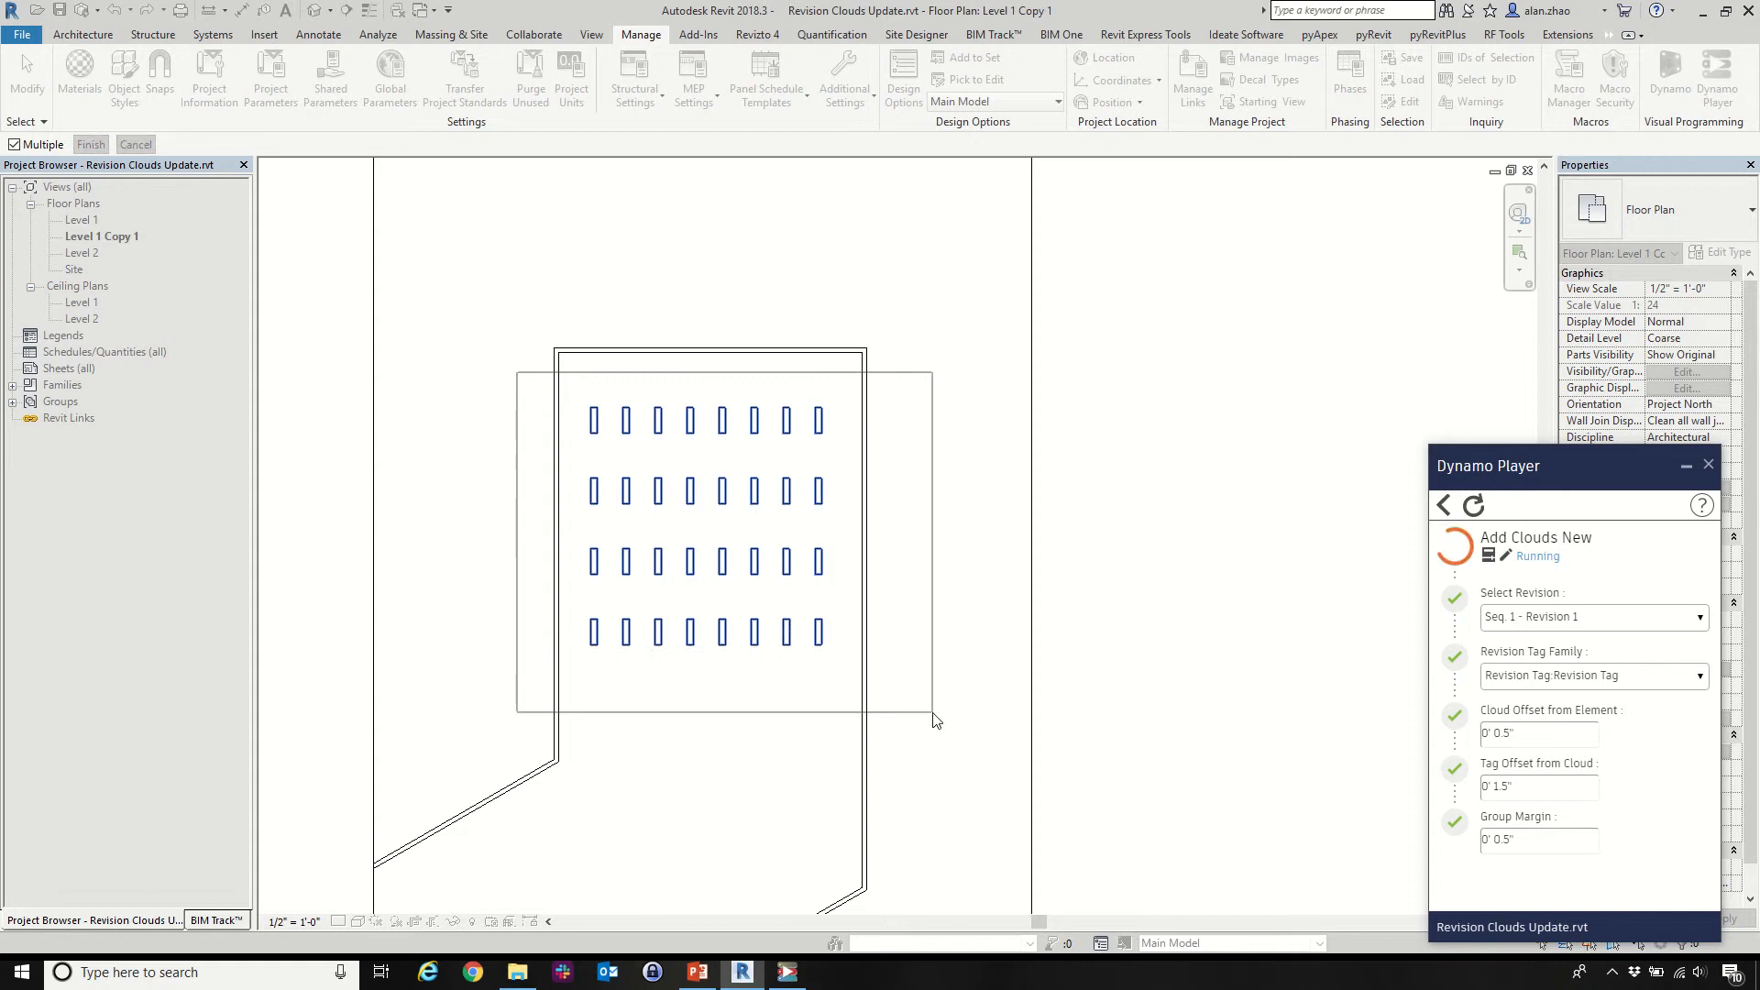
click(92, 144)
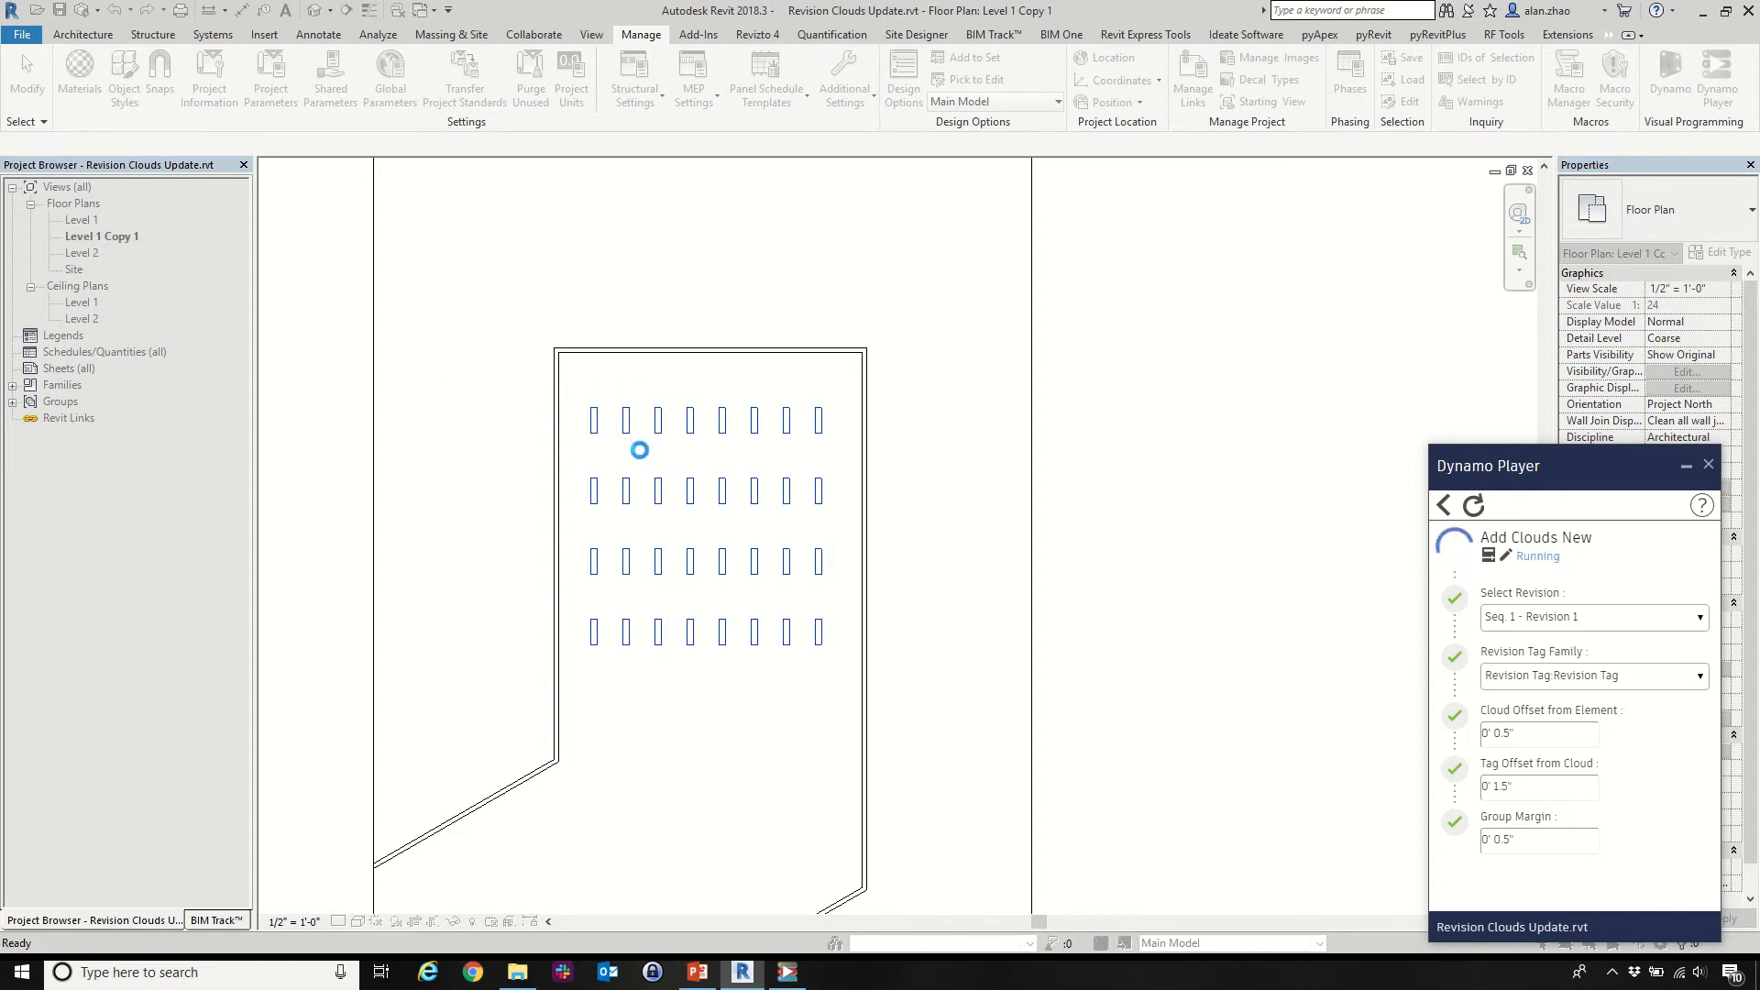
scroll(596, 410, up, 10)
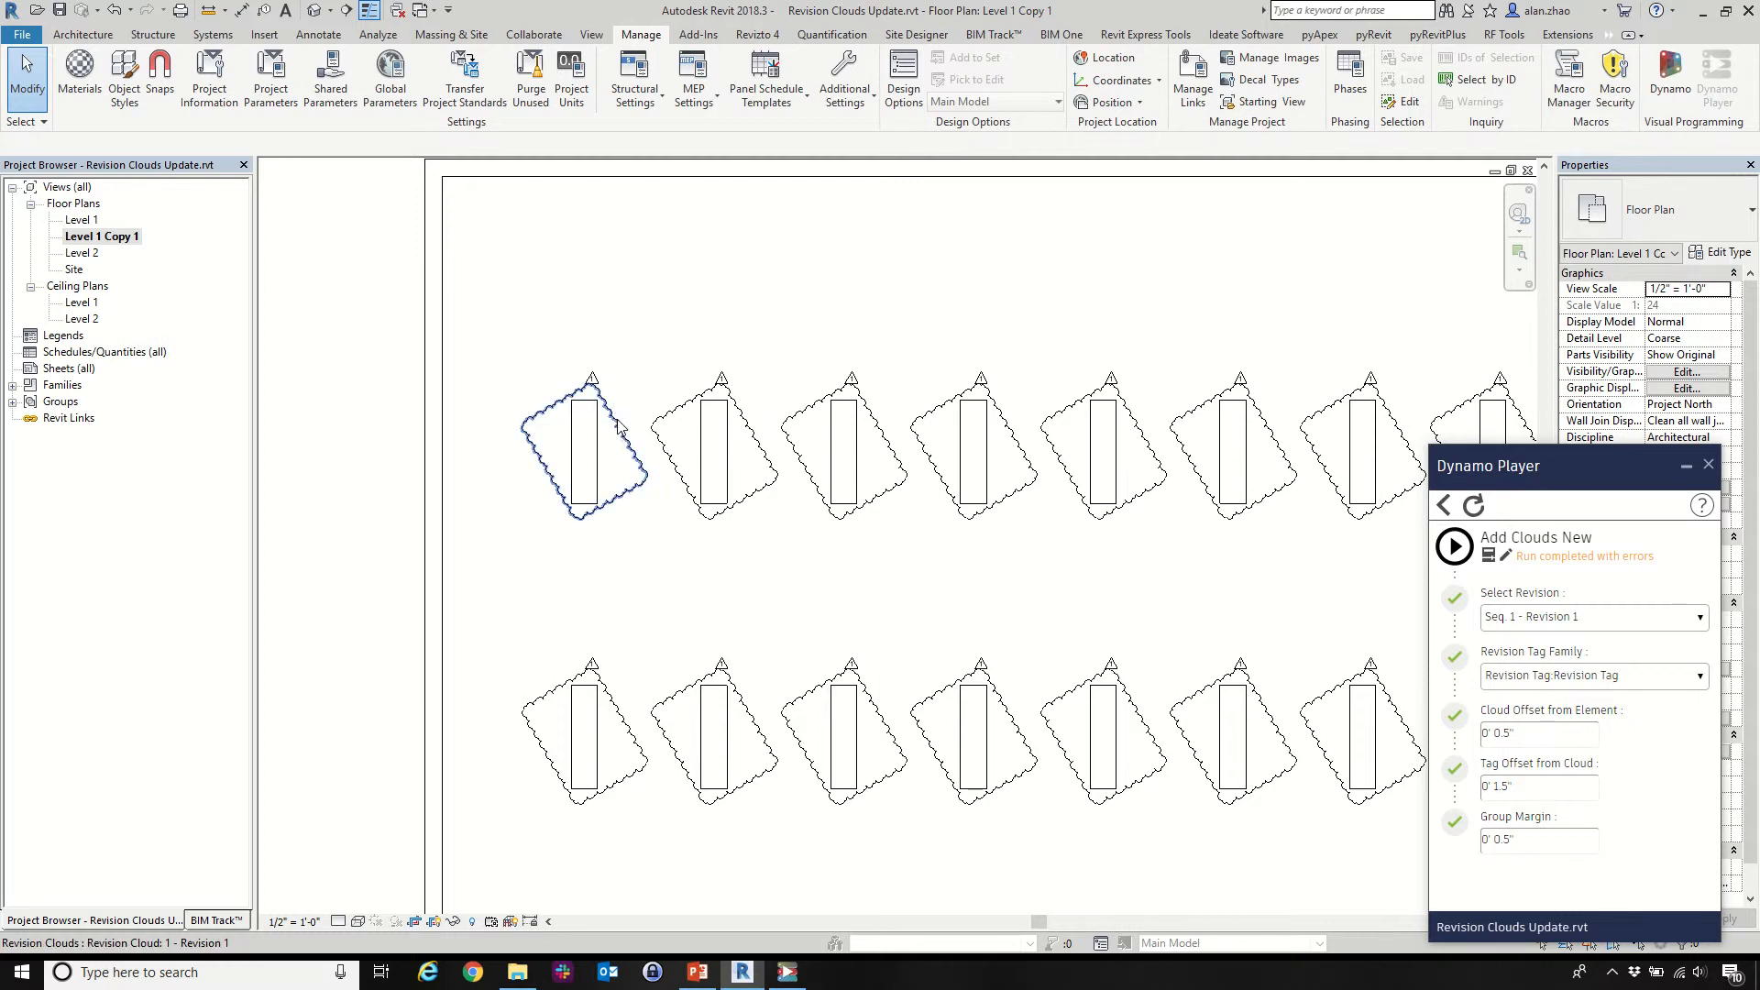
scroll(617, 424, down, 8)
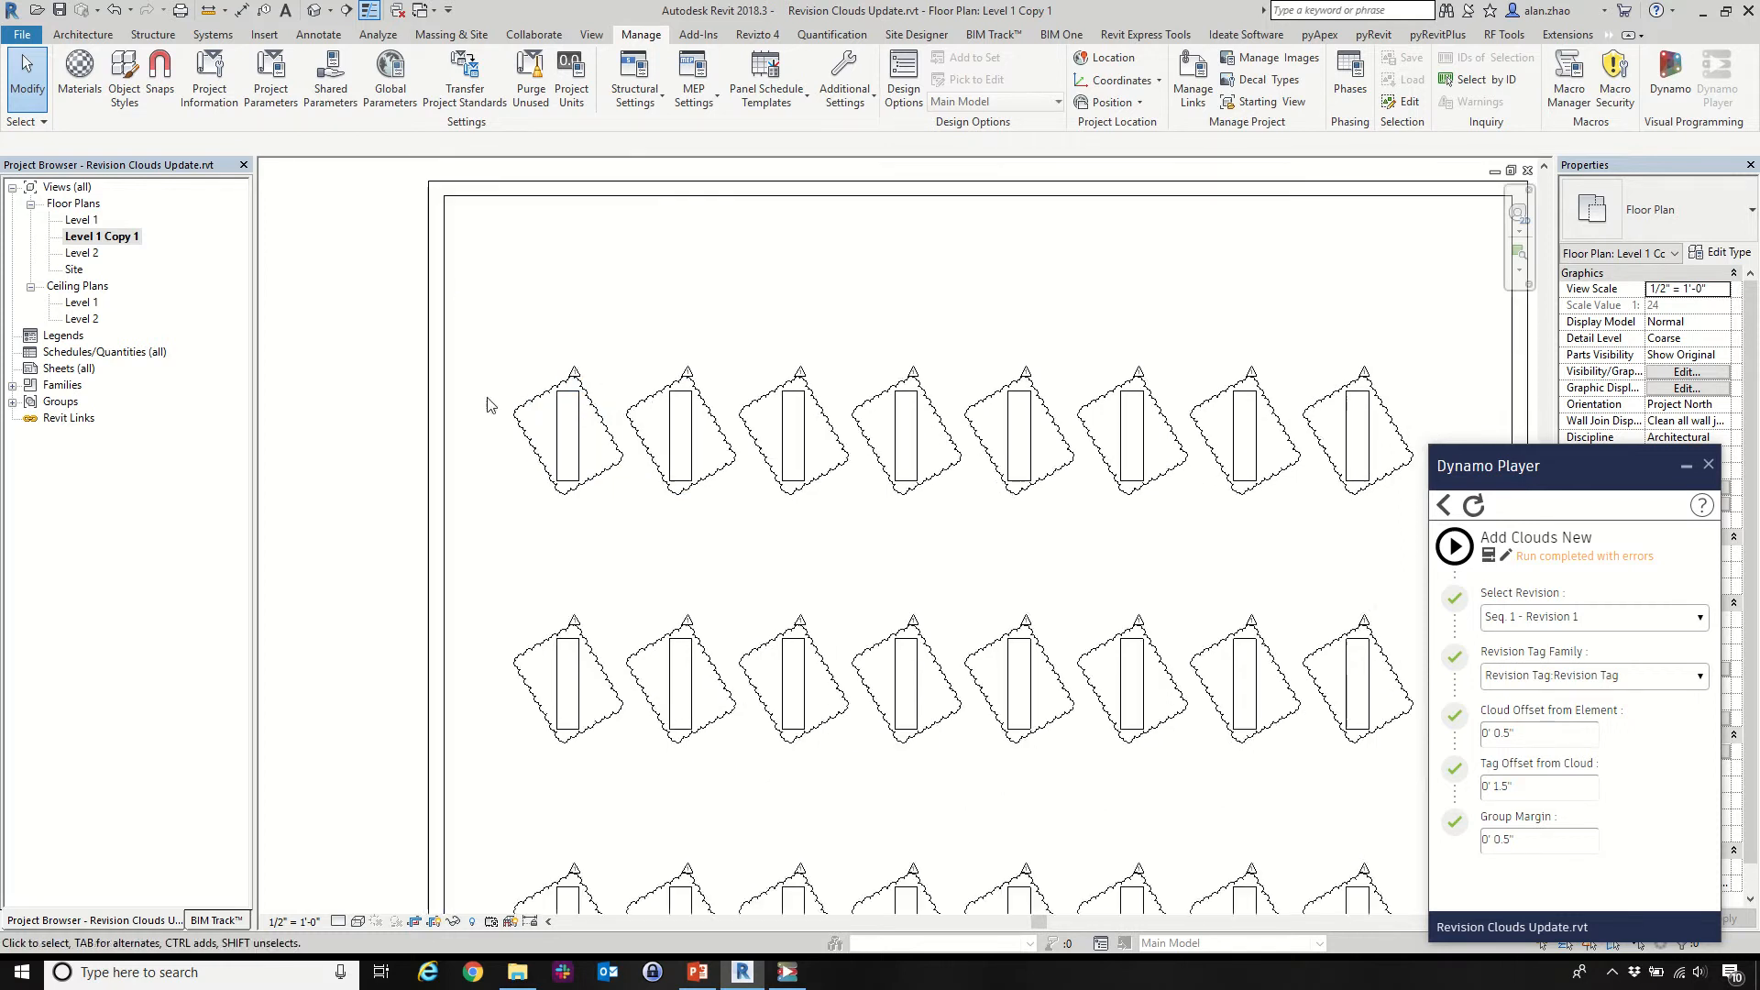
click(114, 10)
Open the Original Bounding Curve script's inputs and select all the elements in the grid as its model elements
click(1444, 505)
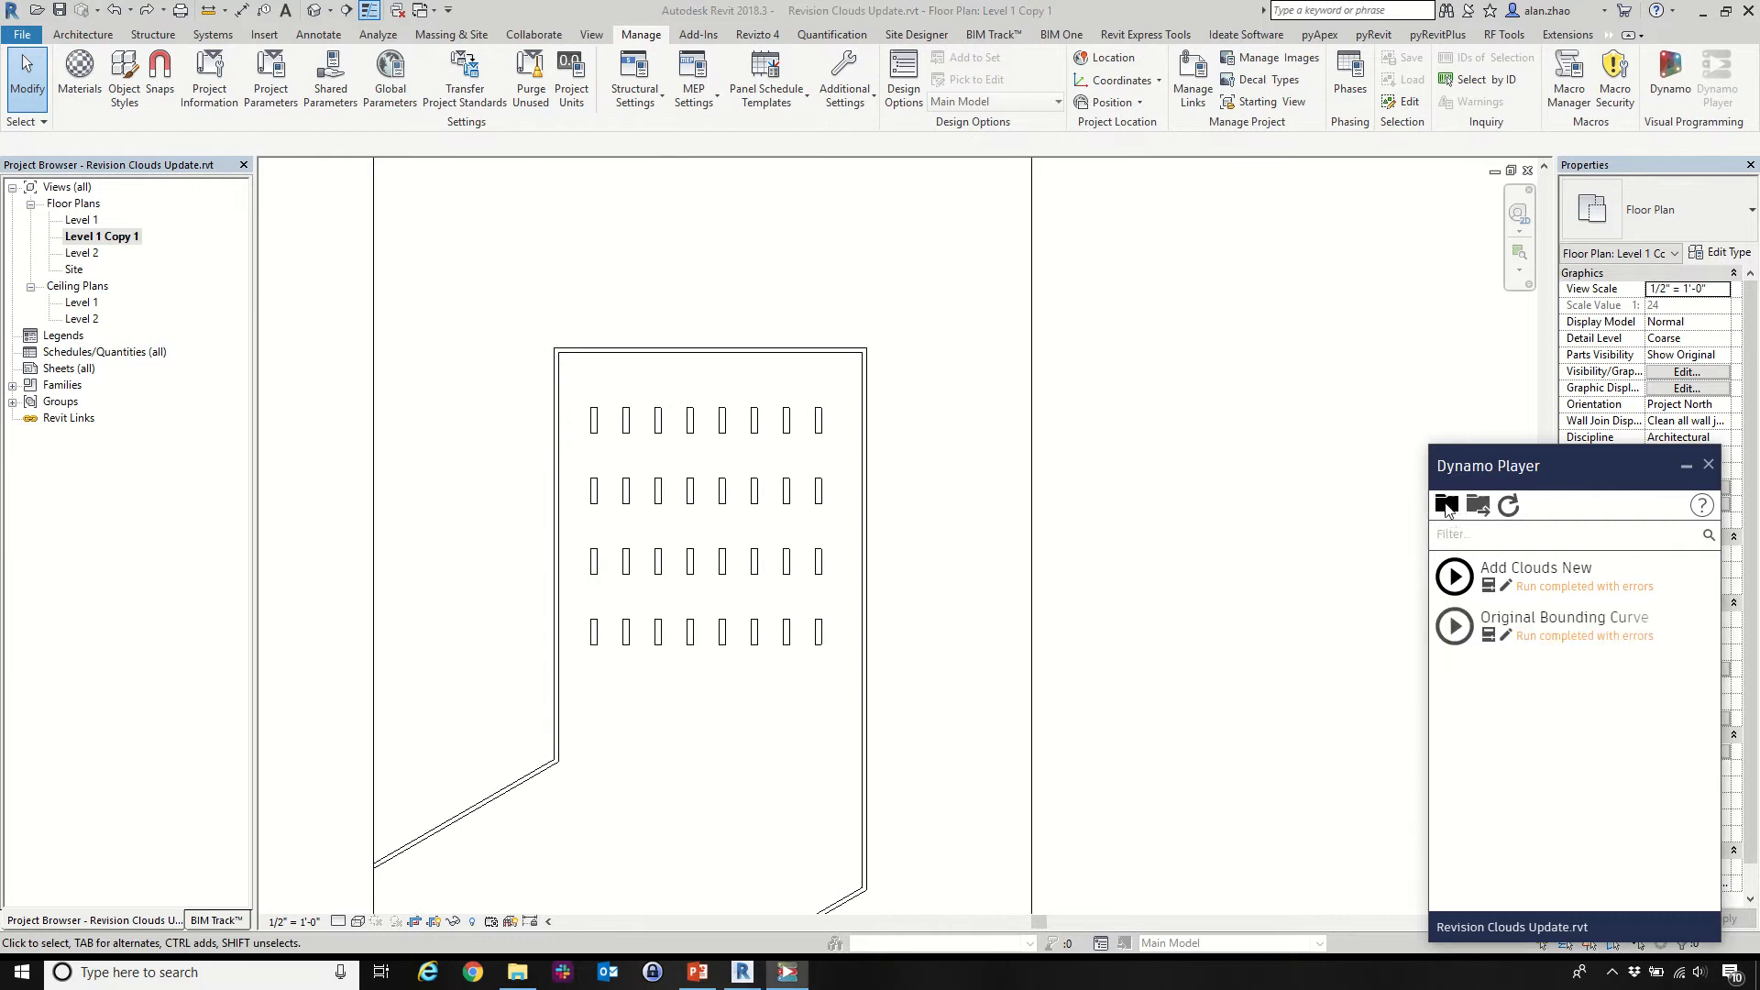
click(1488, 634)
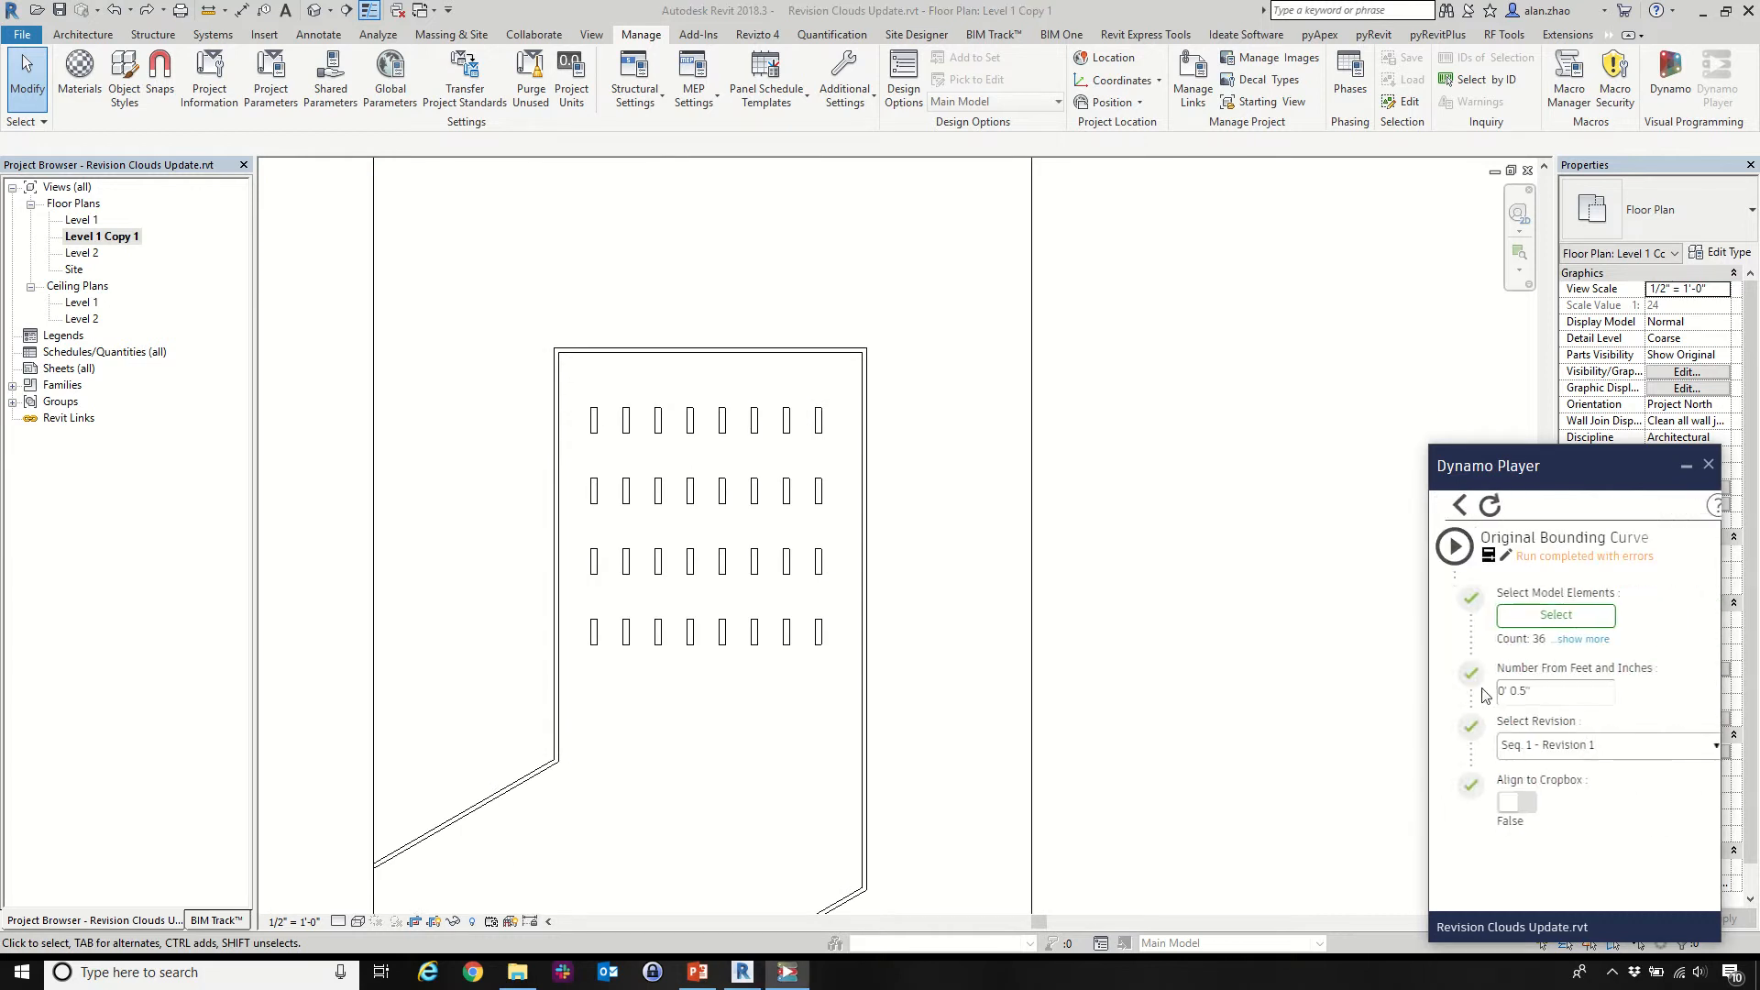
click(1539, 615)
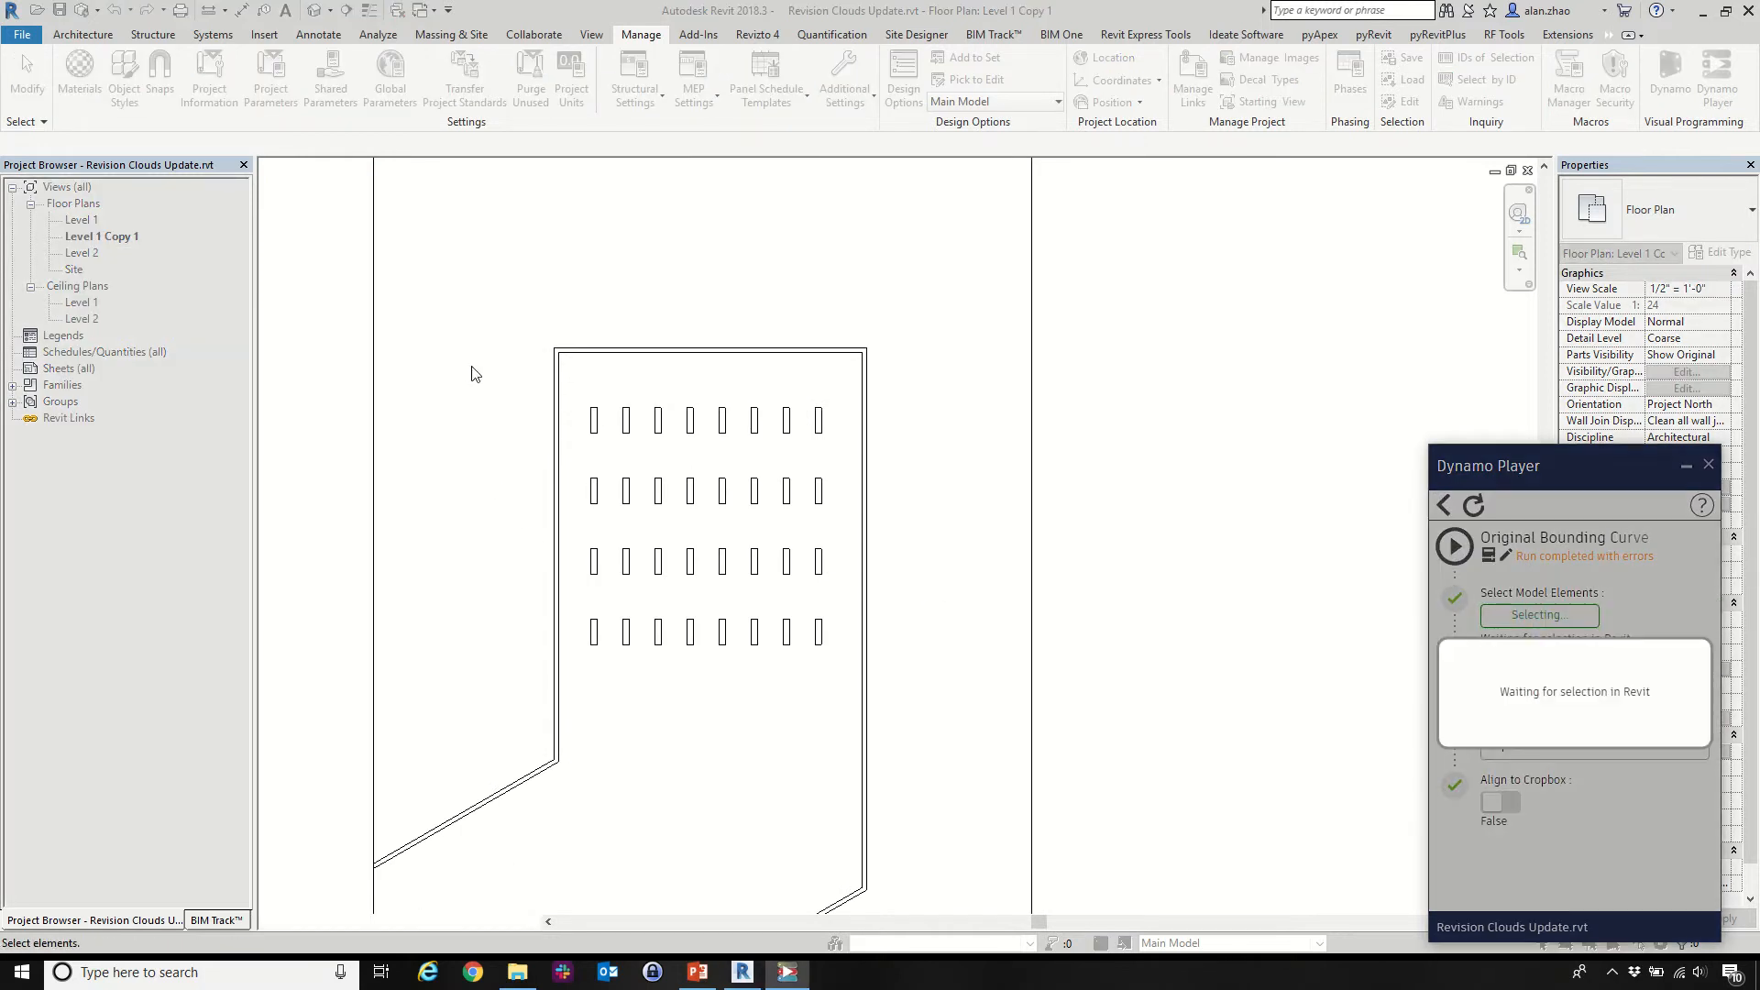
drag(471, 373, 953, 727)
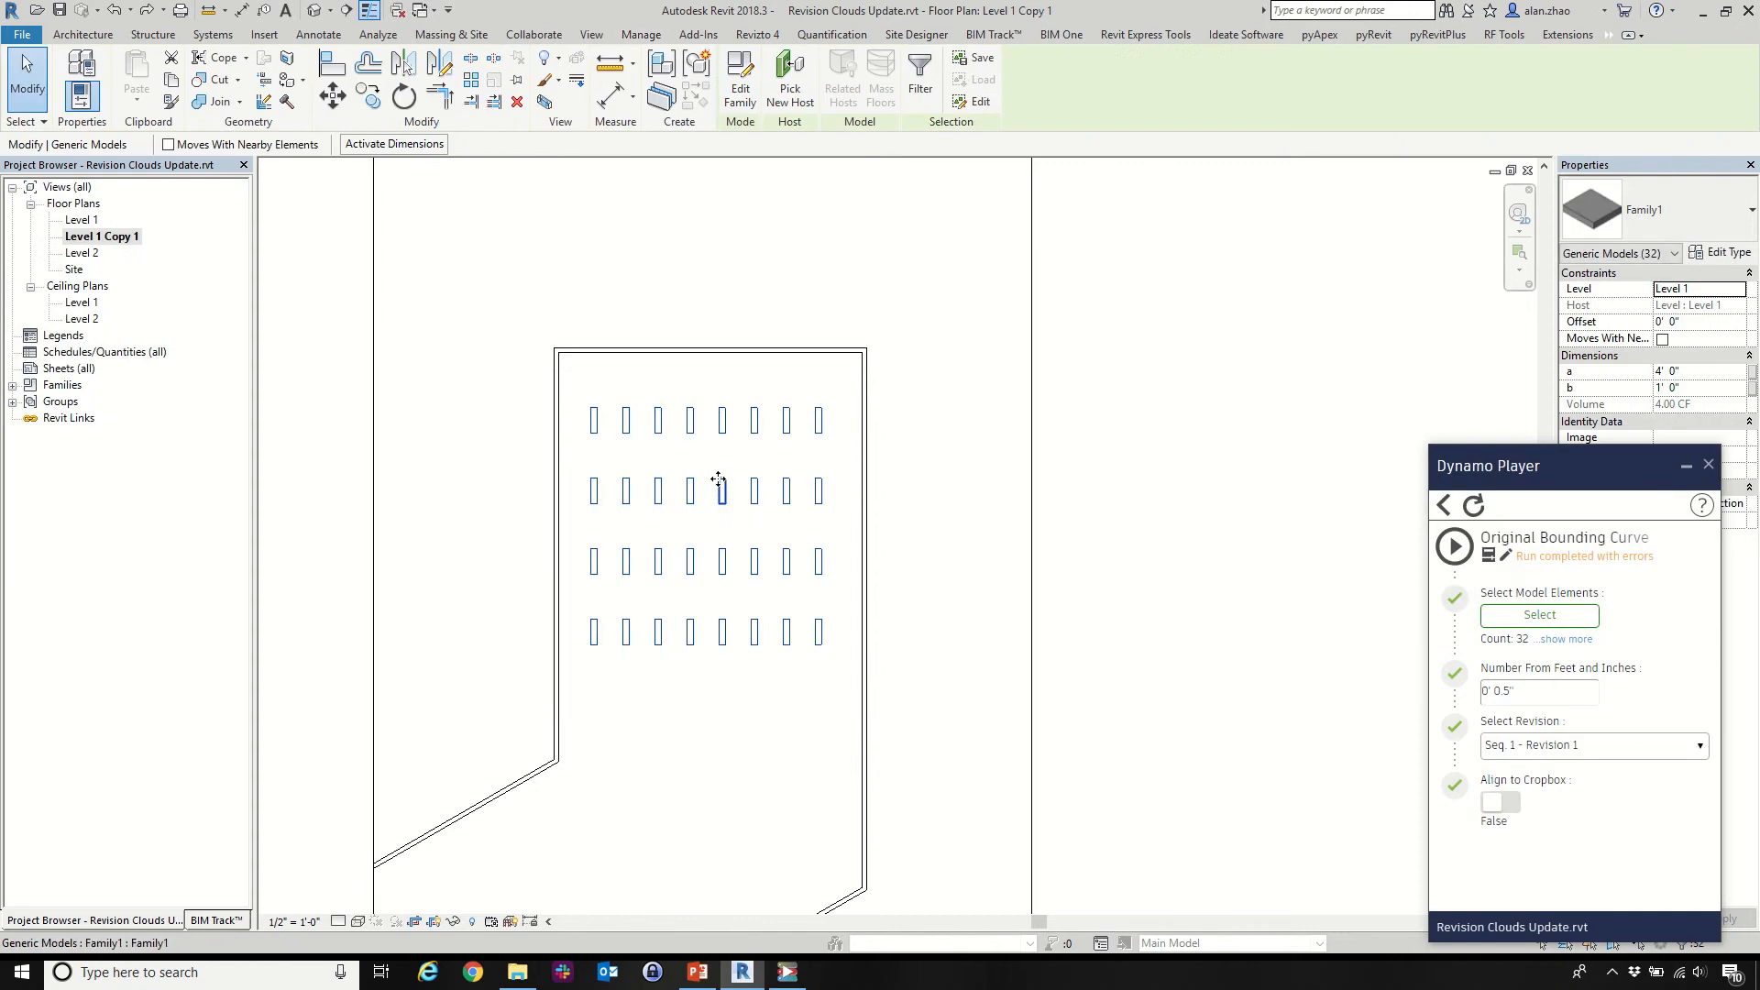
scroll(758, 527, up, 3)
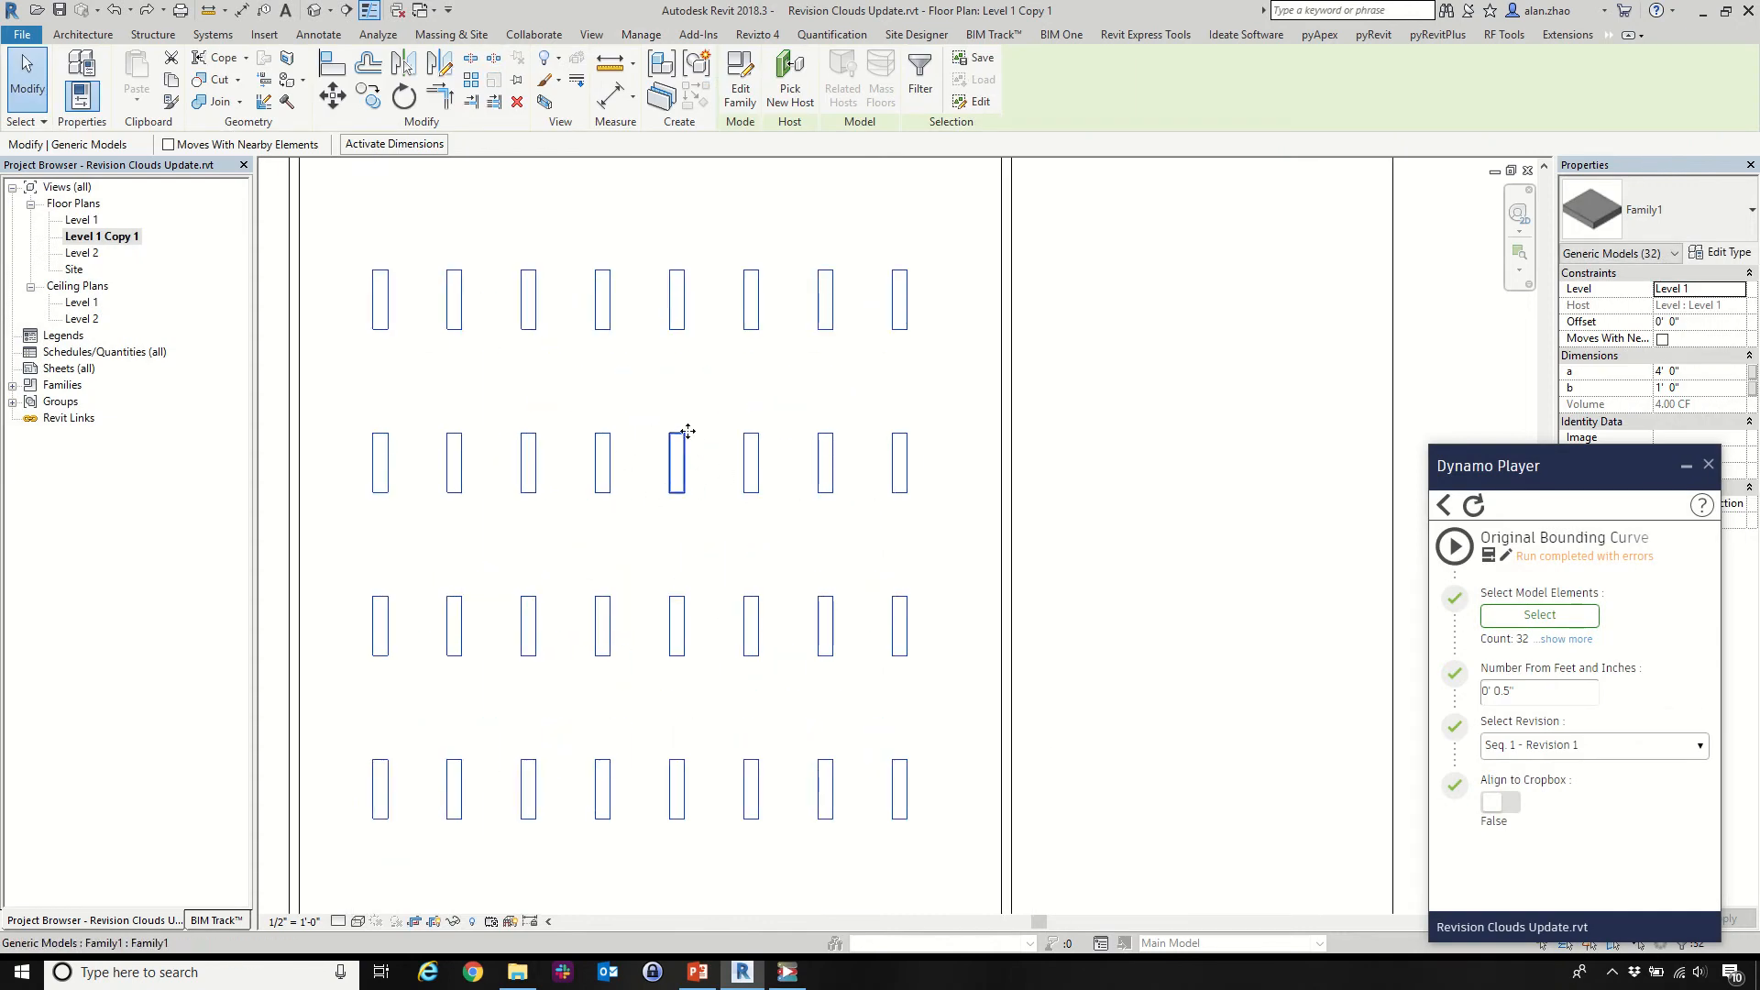
Run the Original Bounding Curve script with Align to Cropbox set to False, inspect its clouds and undo them
click(1464, 548)
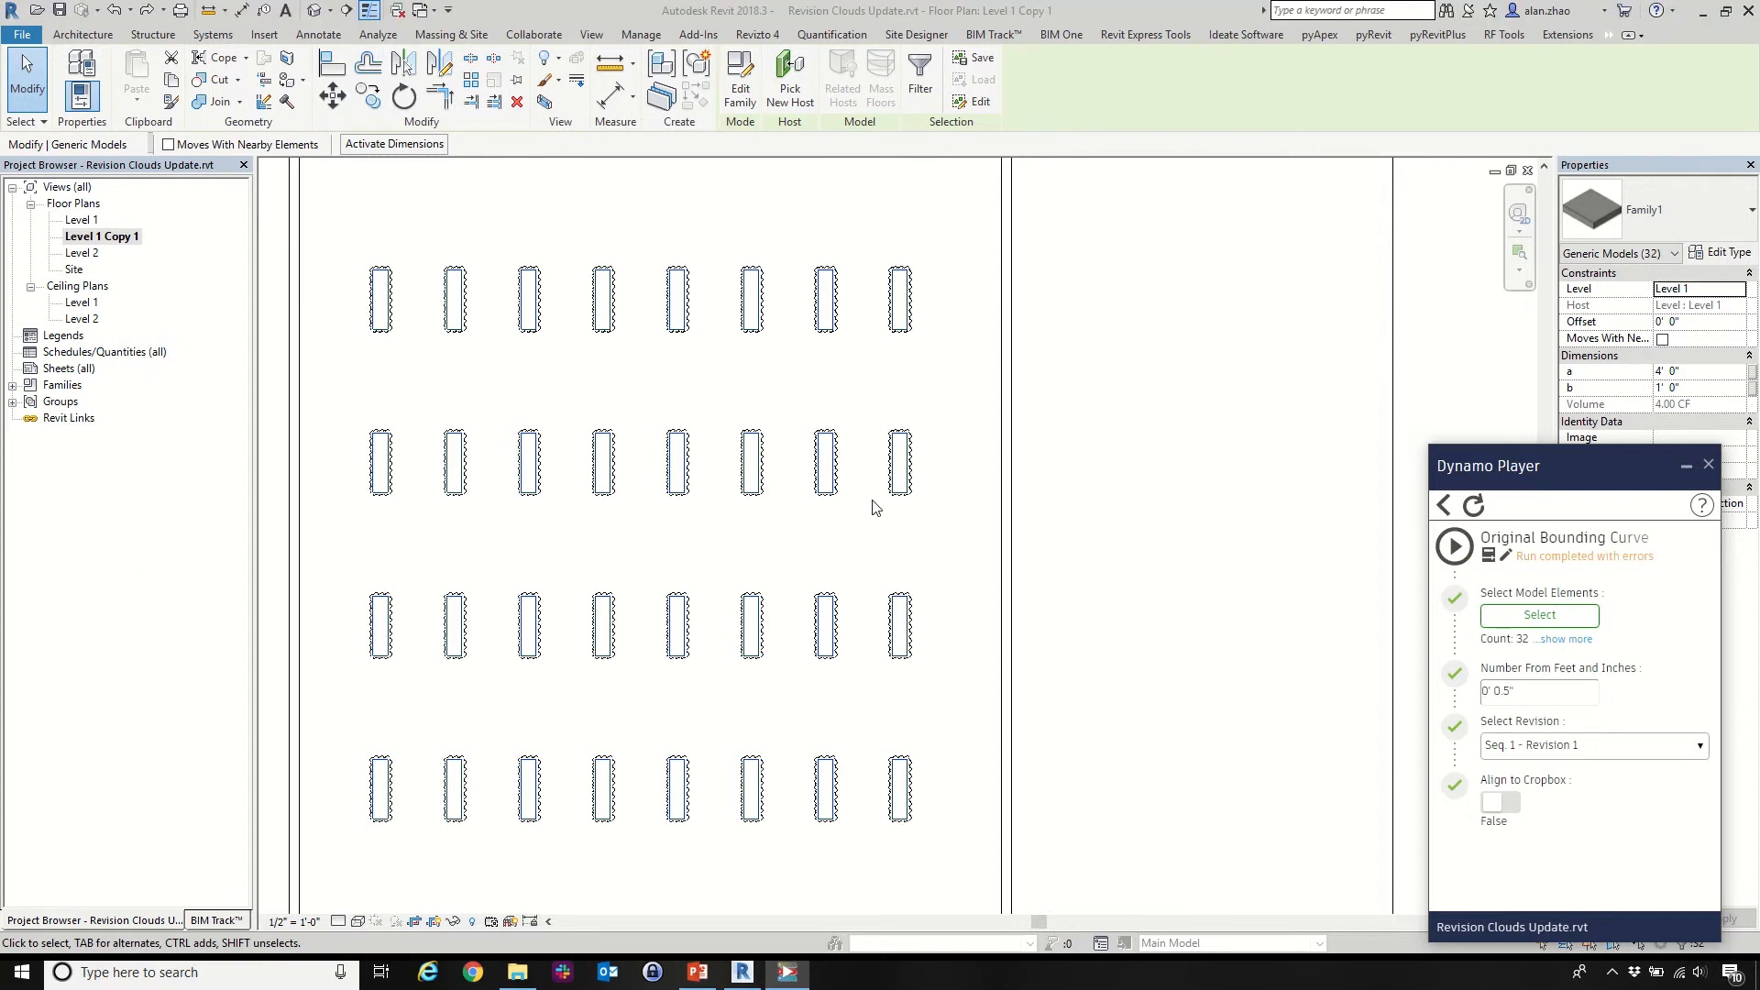
scroll(775, 444, up, 1)
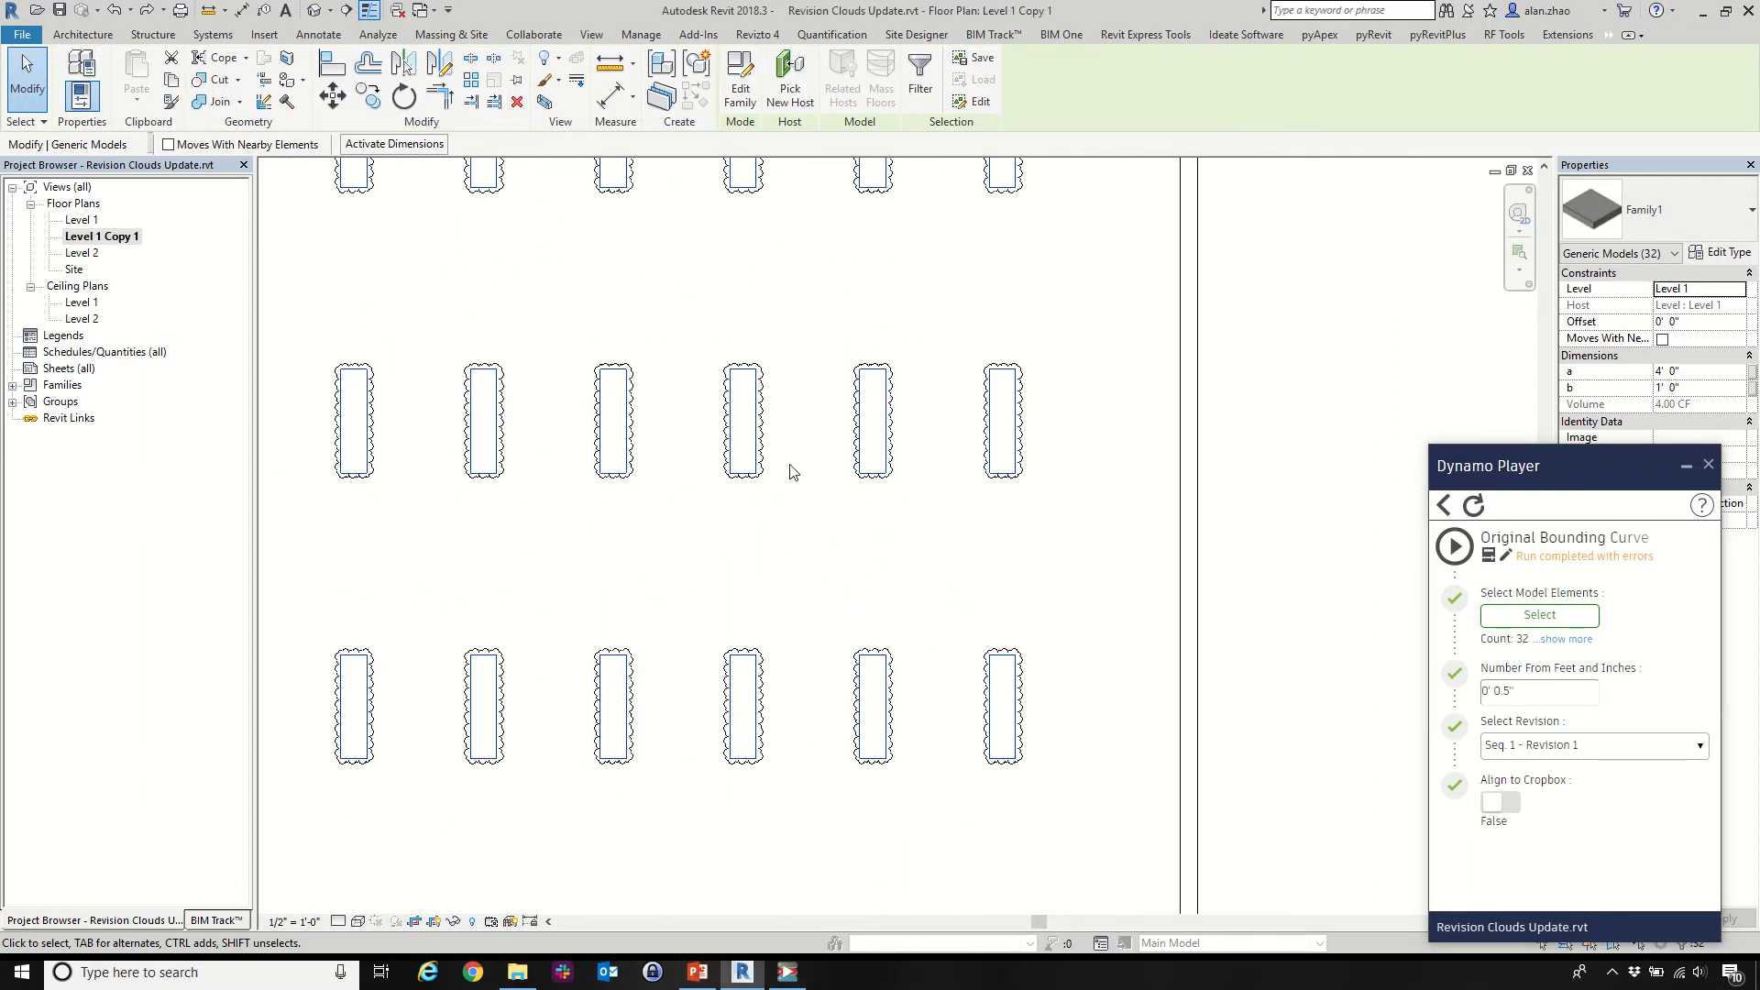
scroll(811, 499, down, 3)
click(1031, 447)
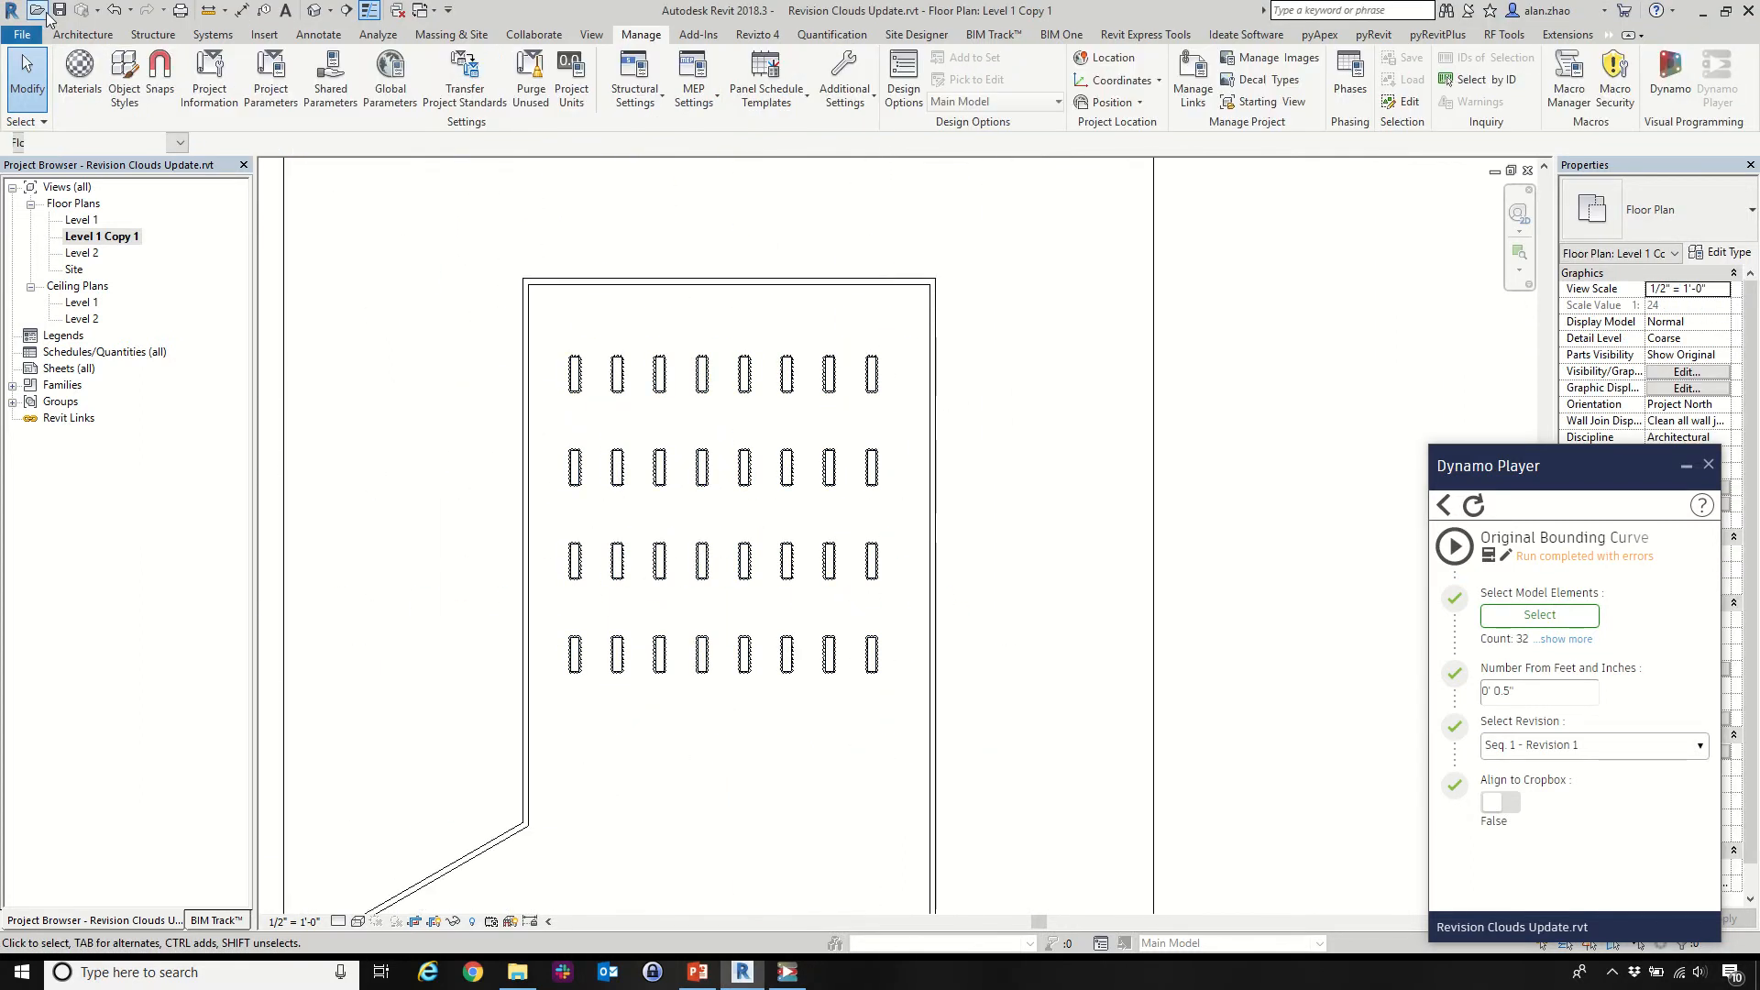
scroll(822, 337, up, 3)
scroll(752, 440, down, 2)
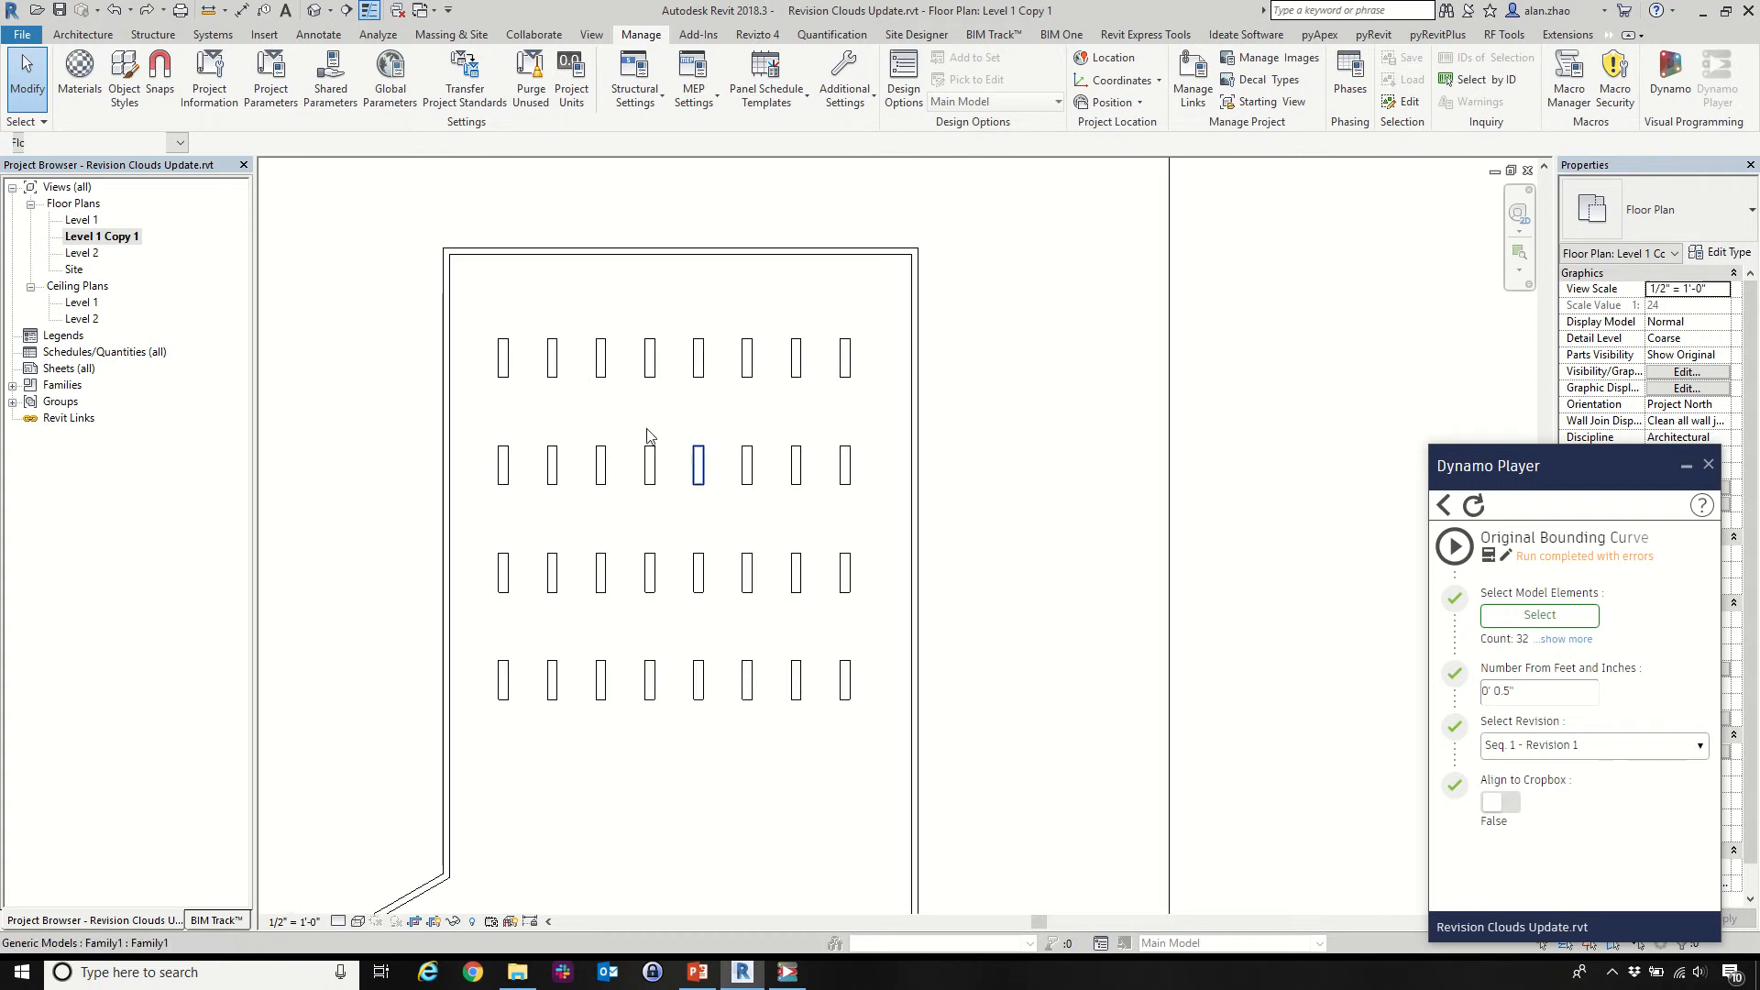
Rotate the whole grid of elements slightly clockwise about its centre, leaving the surrounding walls out of the rotation
drag(378, 286, 1014, 717)
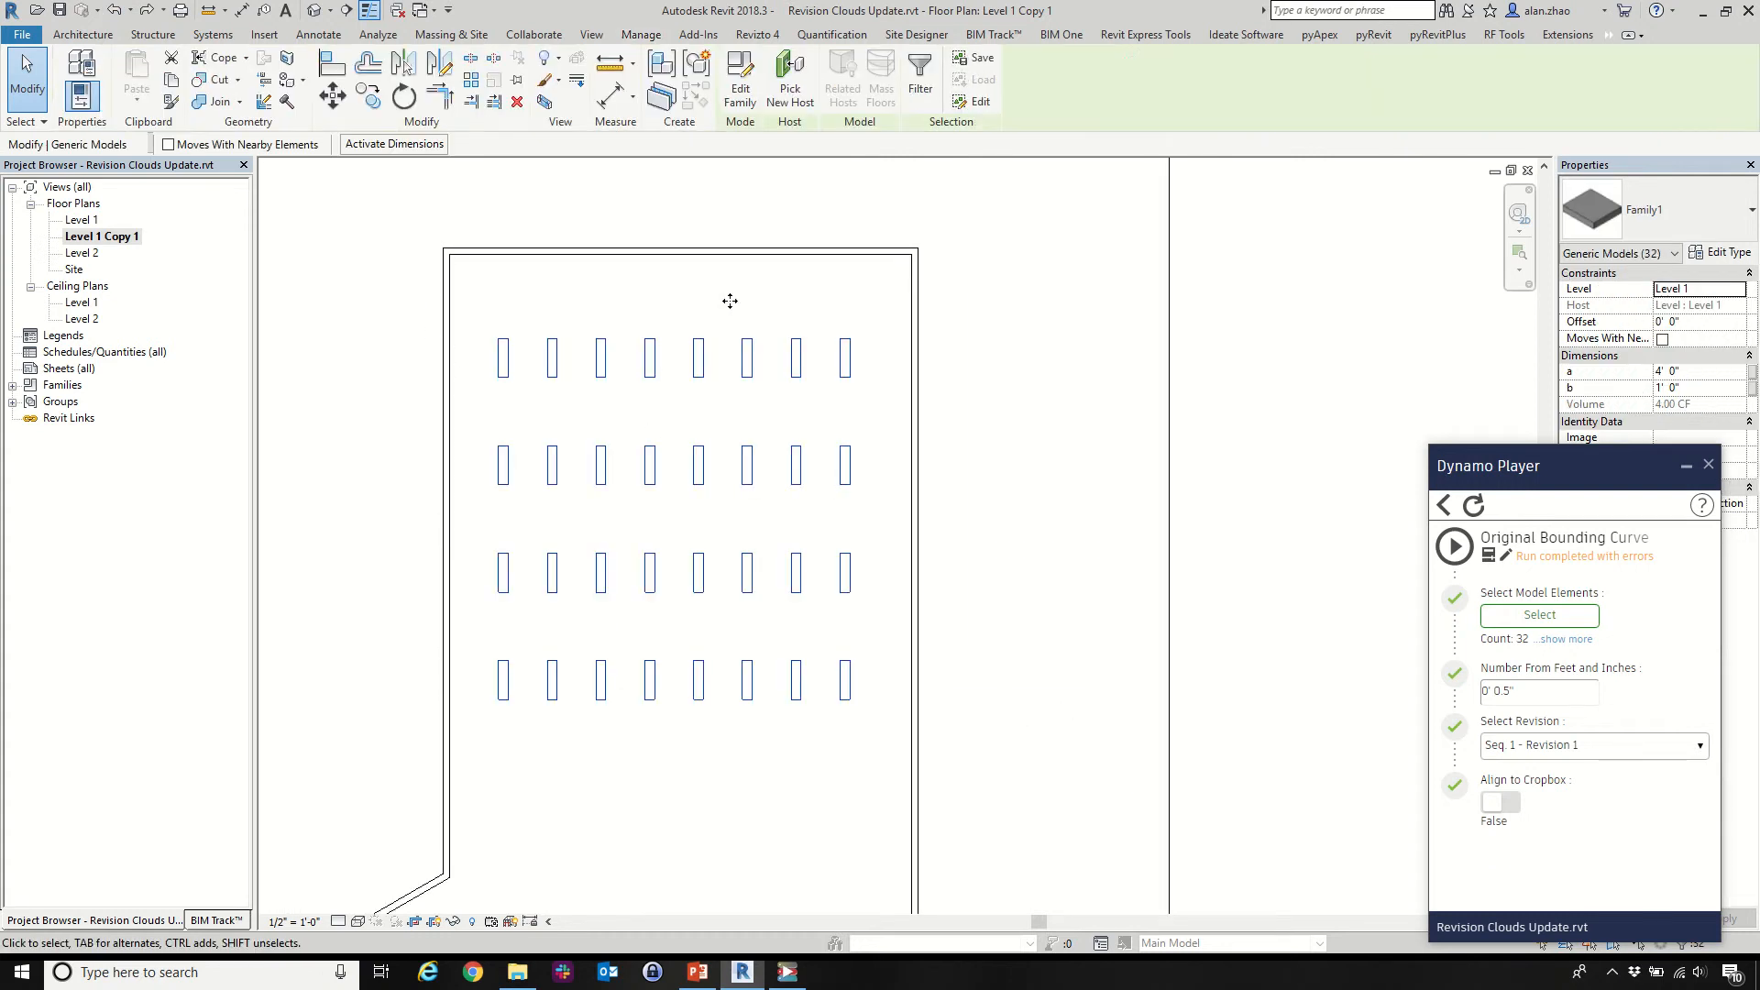
click(403, 97)
click(662, 194)
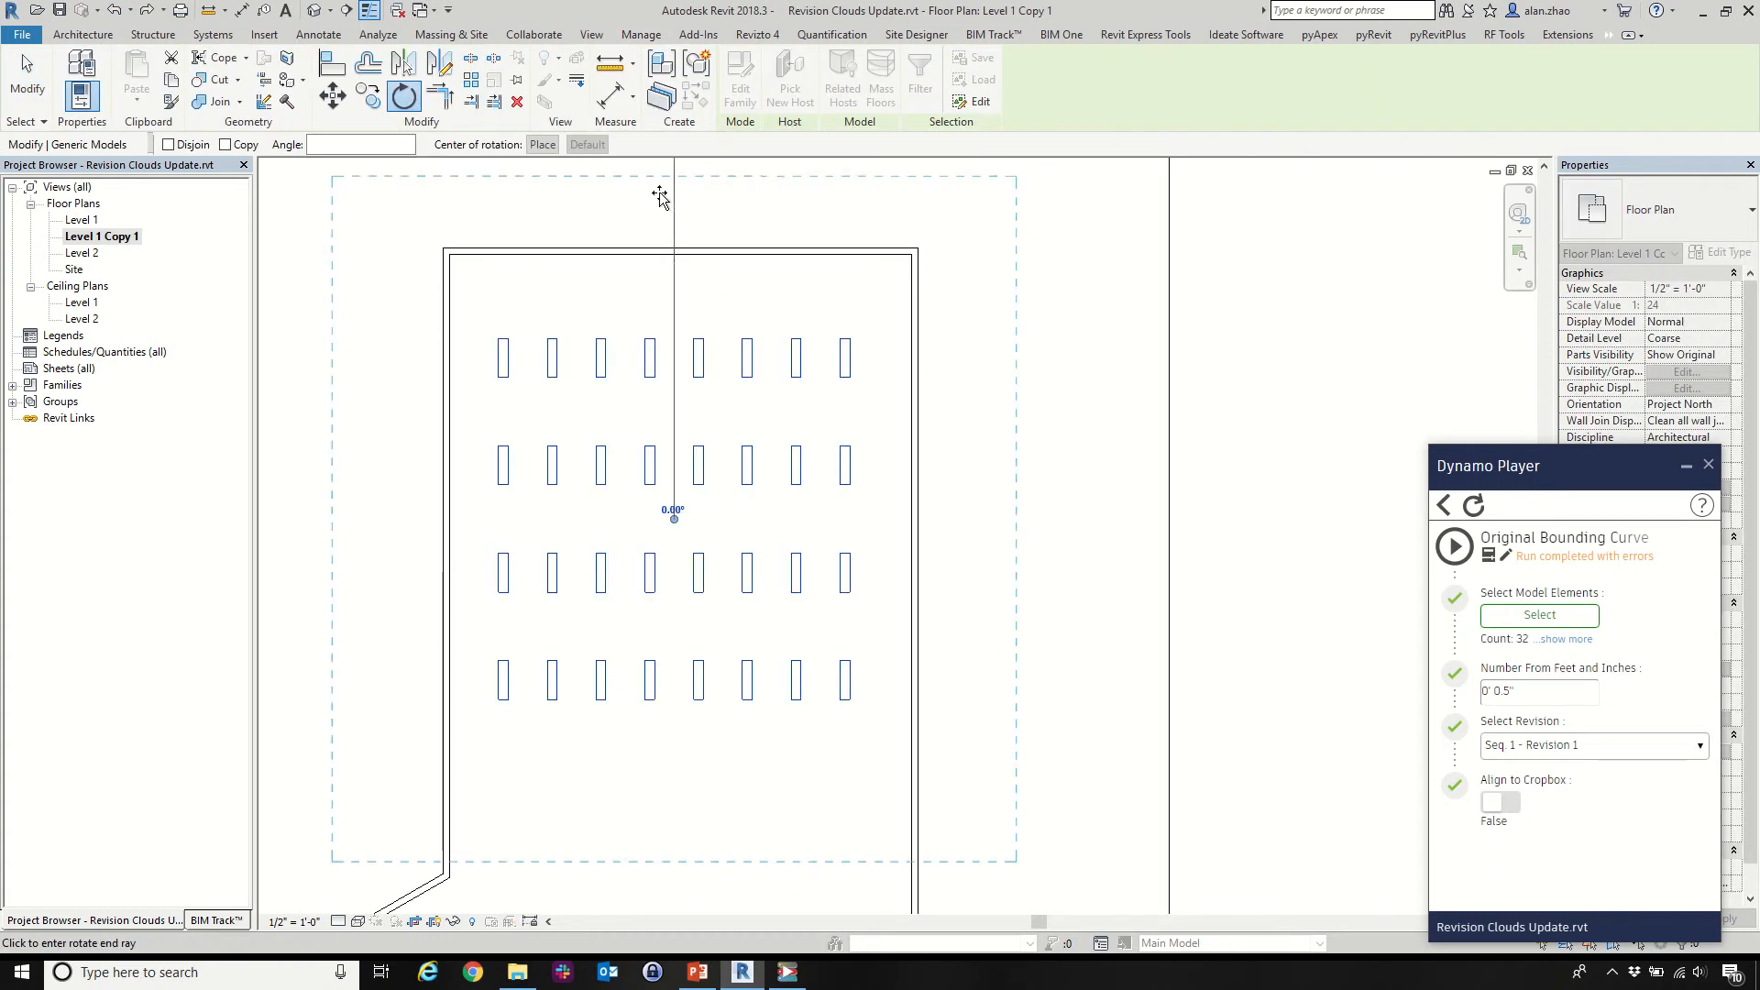
click(728, 209)
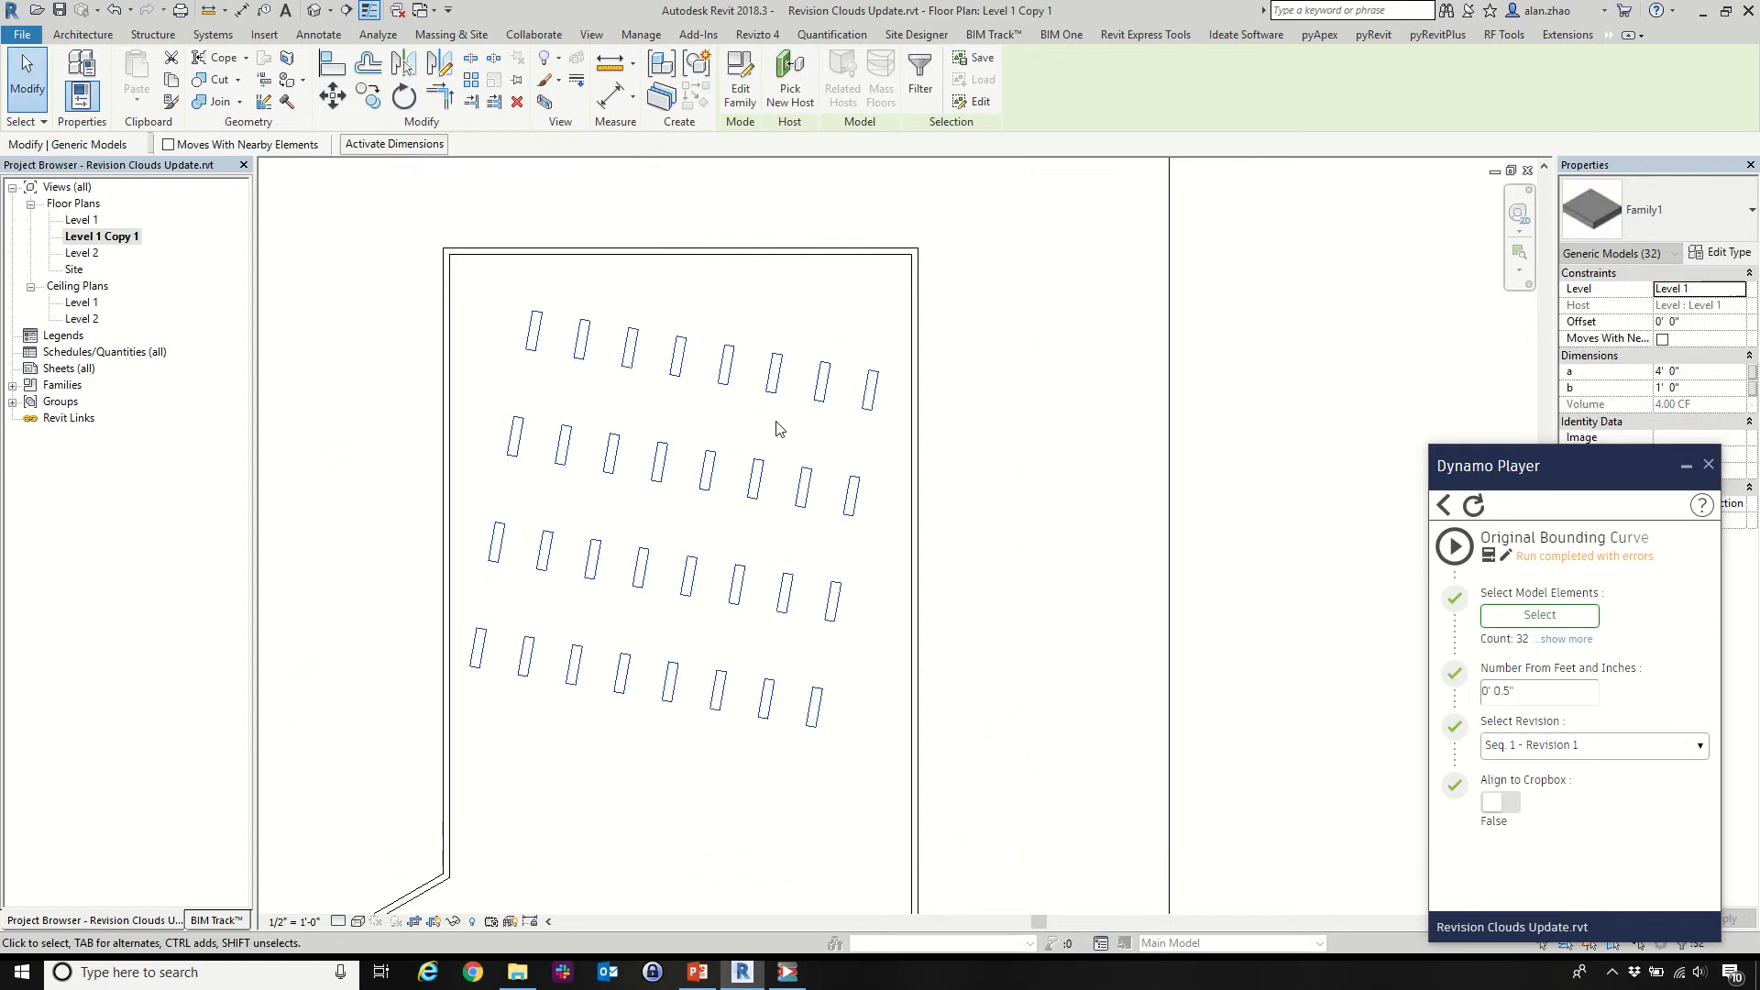
Compare the rotated grid's orientation with the surrounding walls and the view's crop region
scroll(537, 455, up, 2)
scroll(537, 455, down, 2)
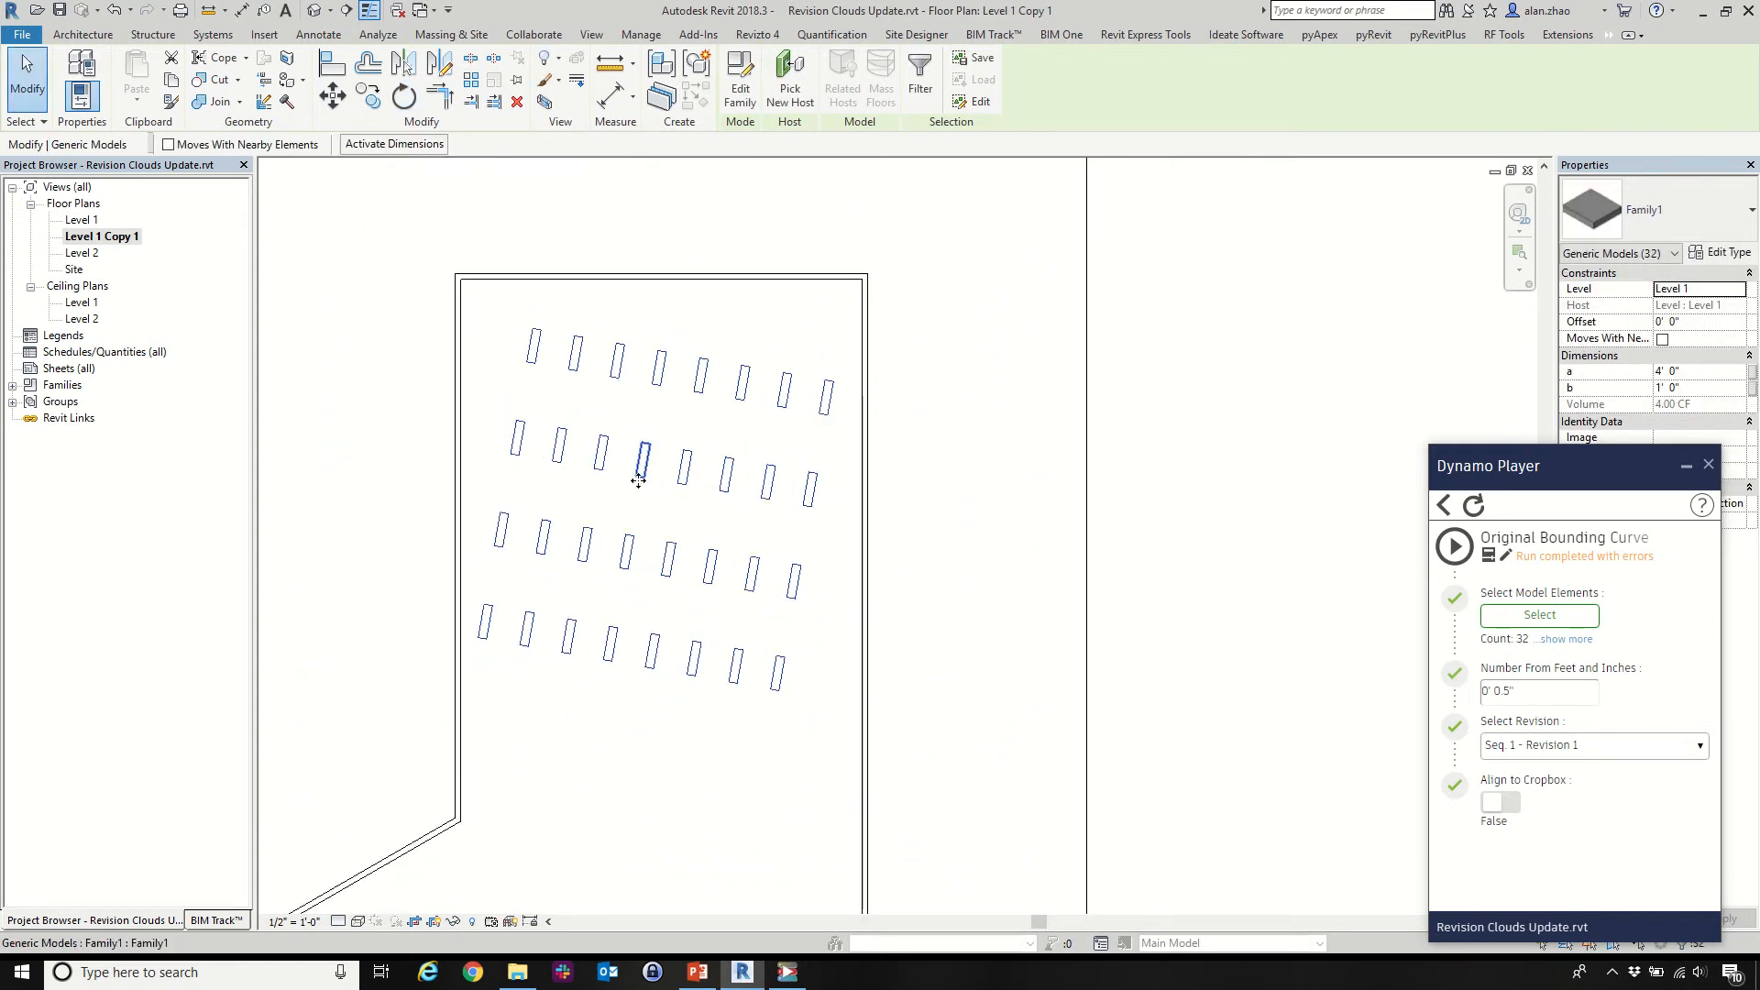
scroll(639, 480, down, 2)
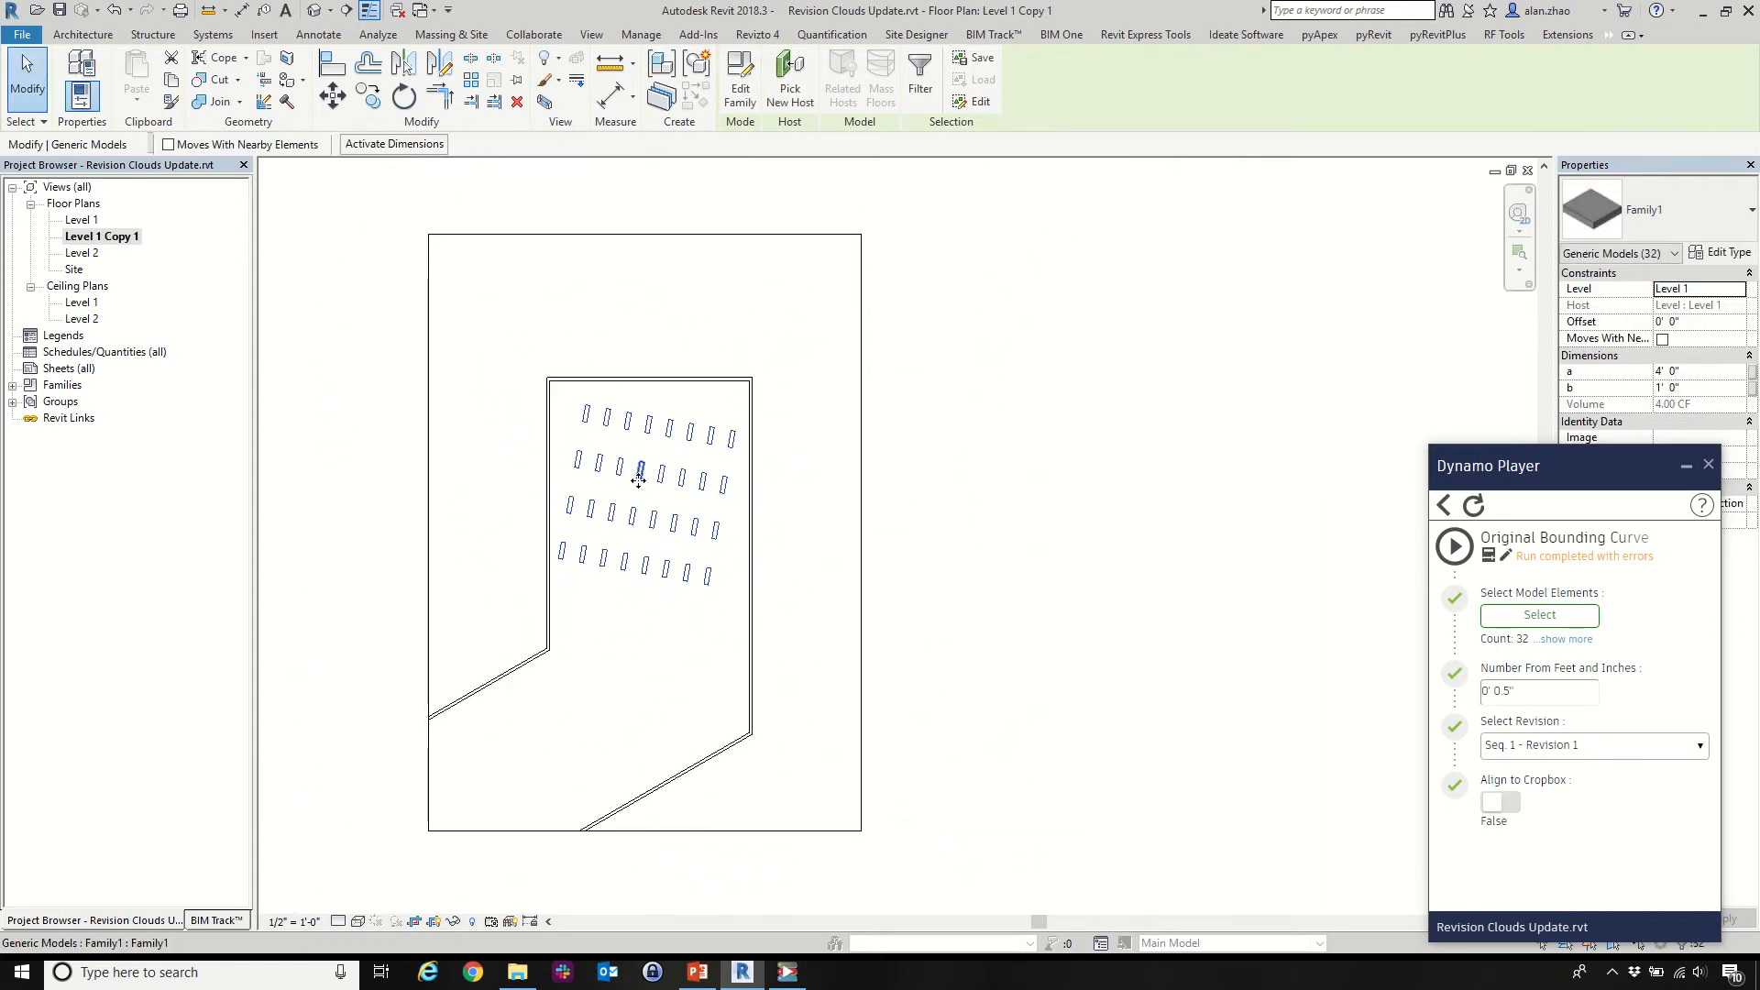
scroll(564, 454, up, 2)
click(527, 392)
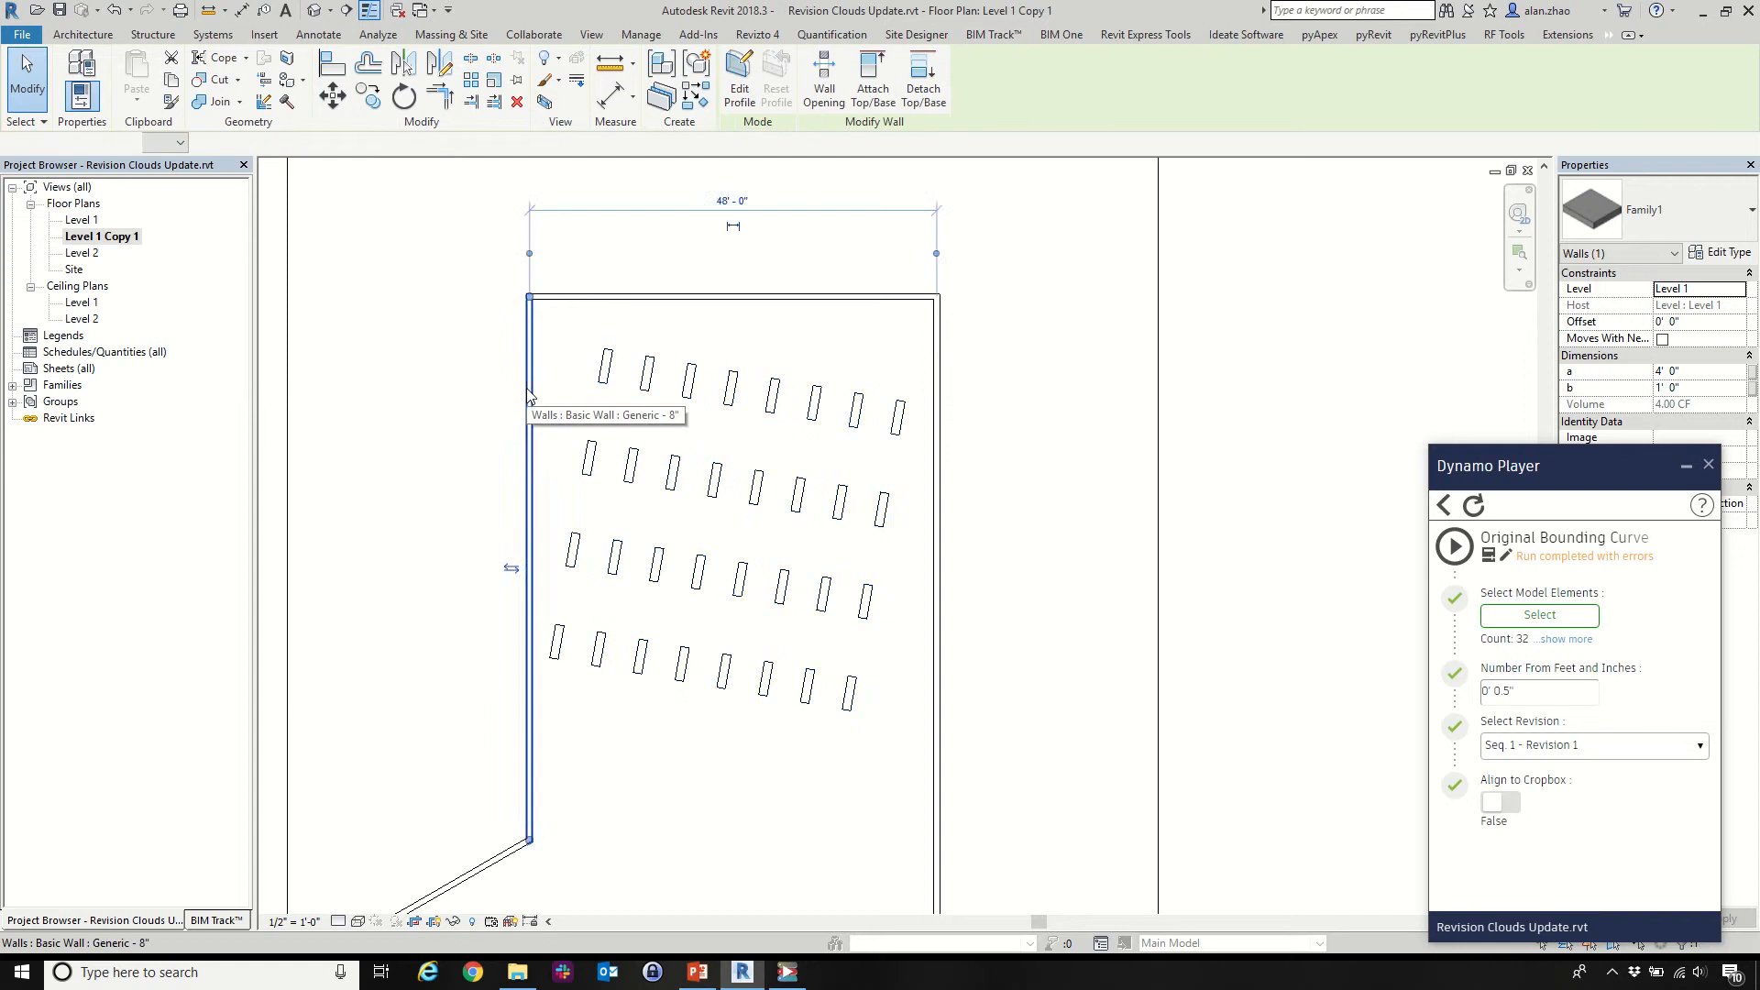
click(688, 299)
click(938, 370)
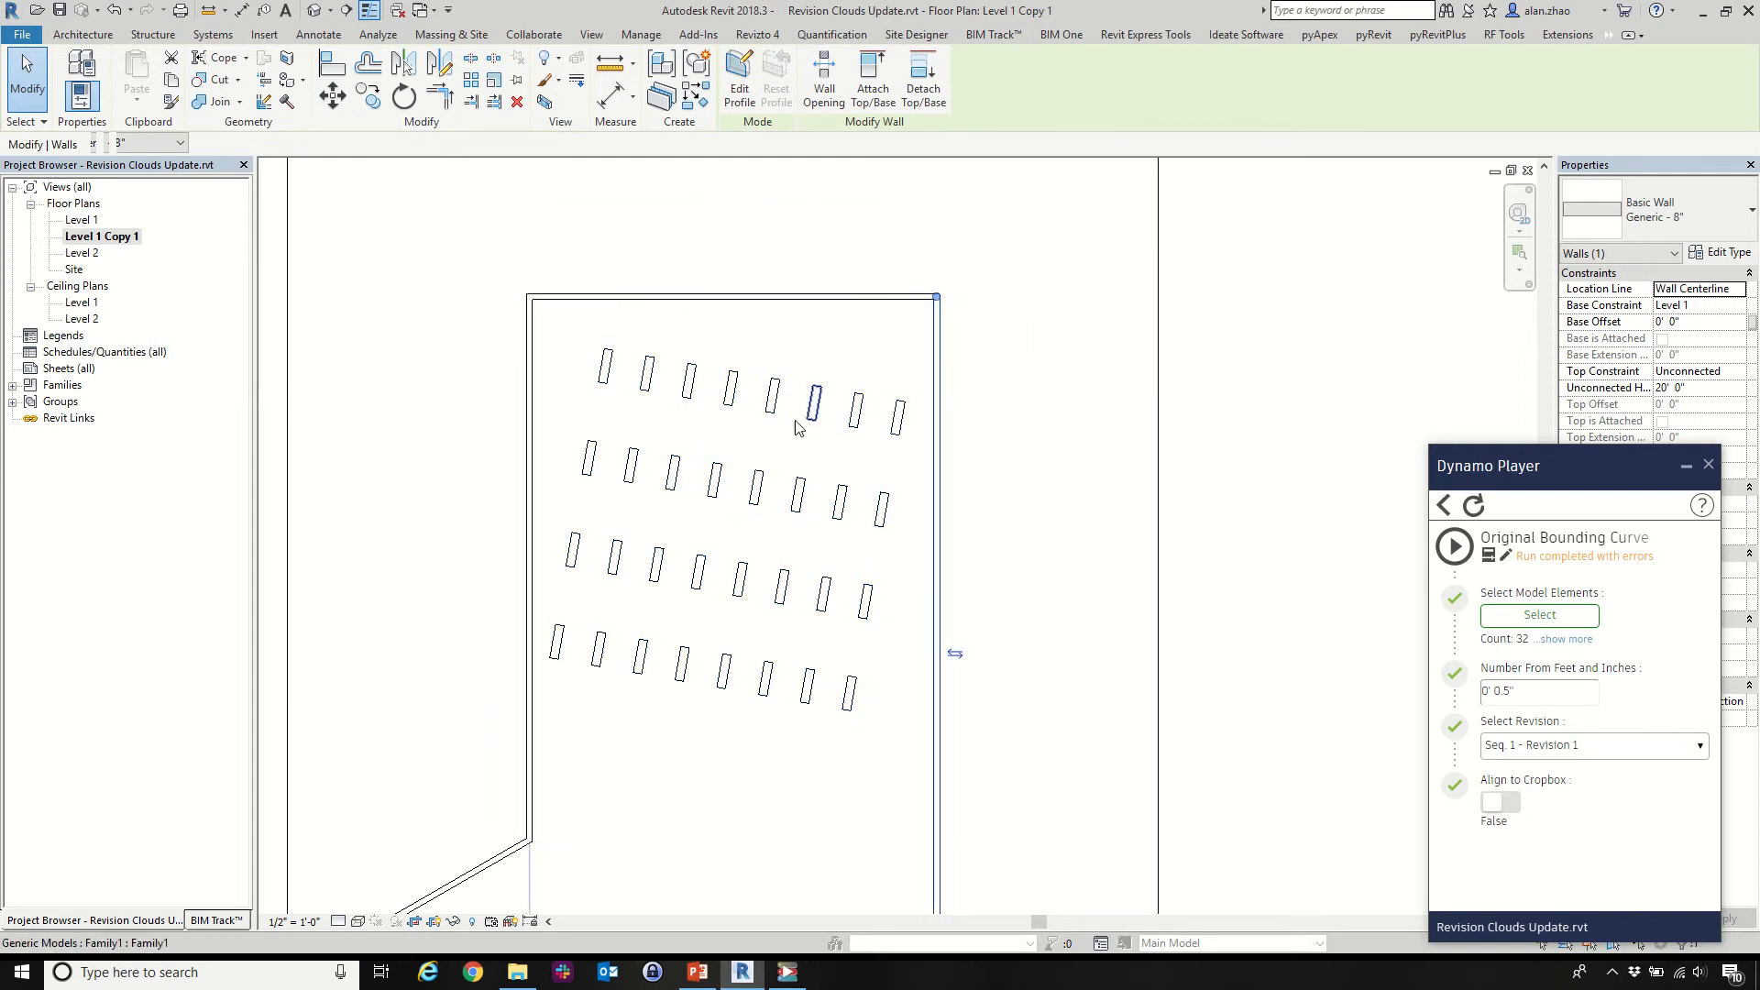
key(Escape)
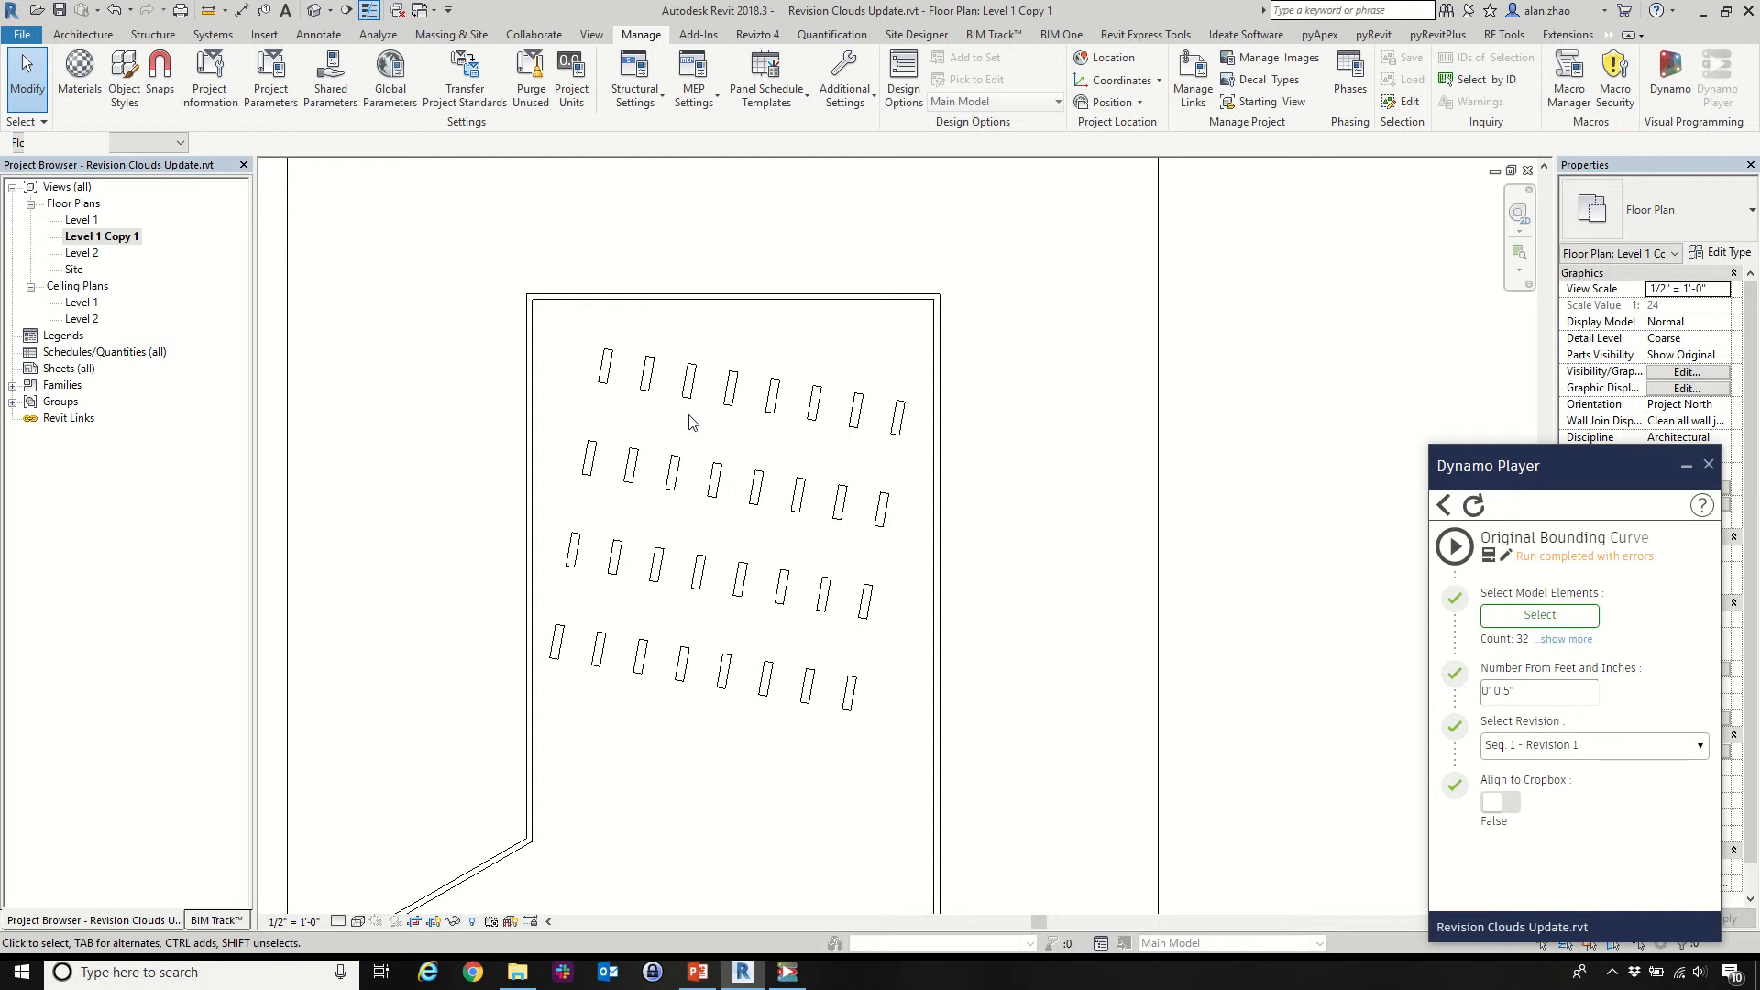
scroll(658, 474, down, 3)
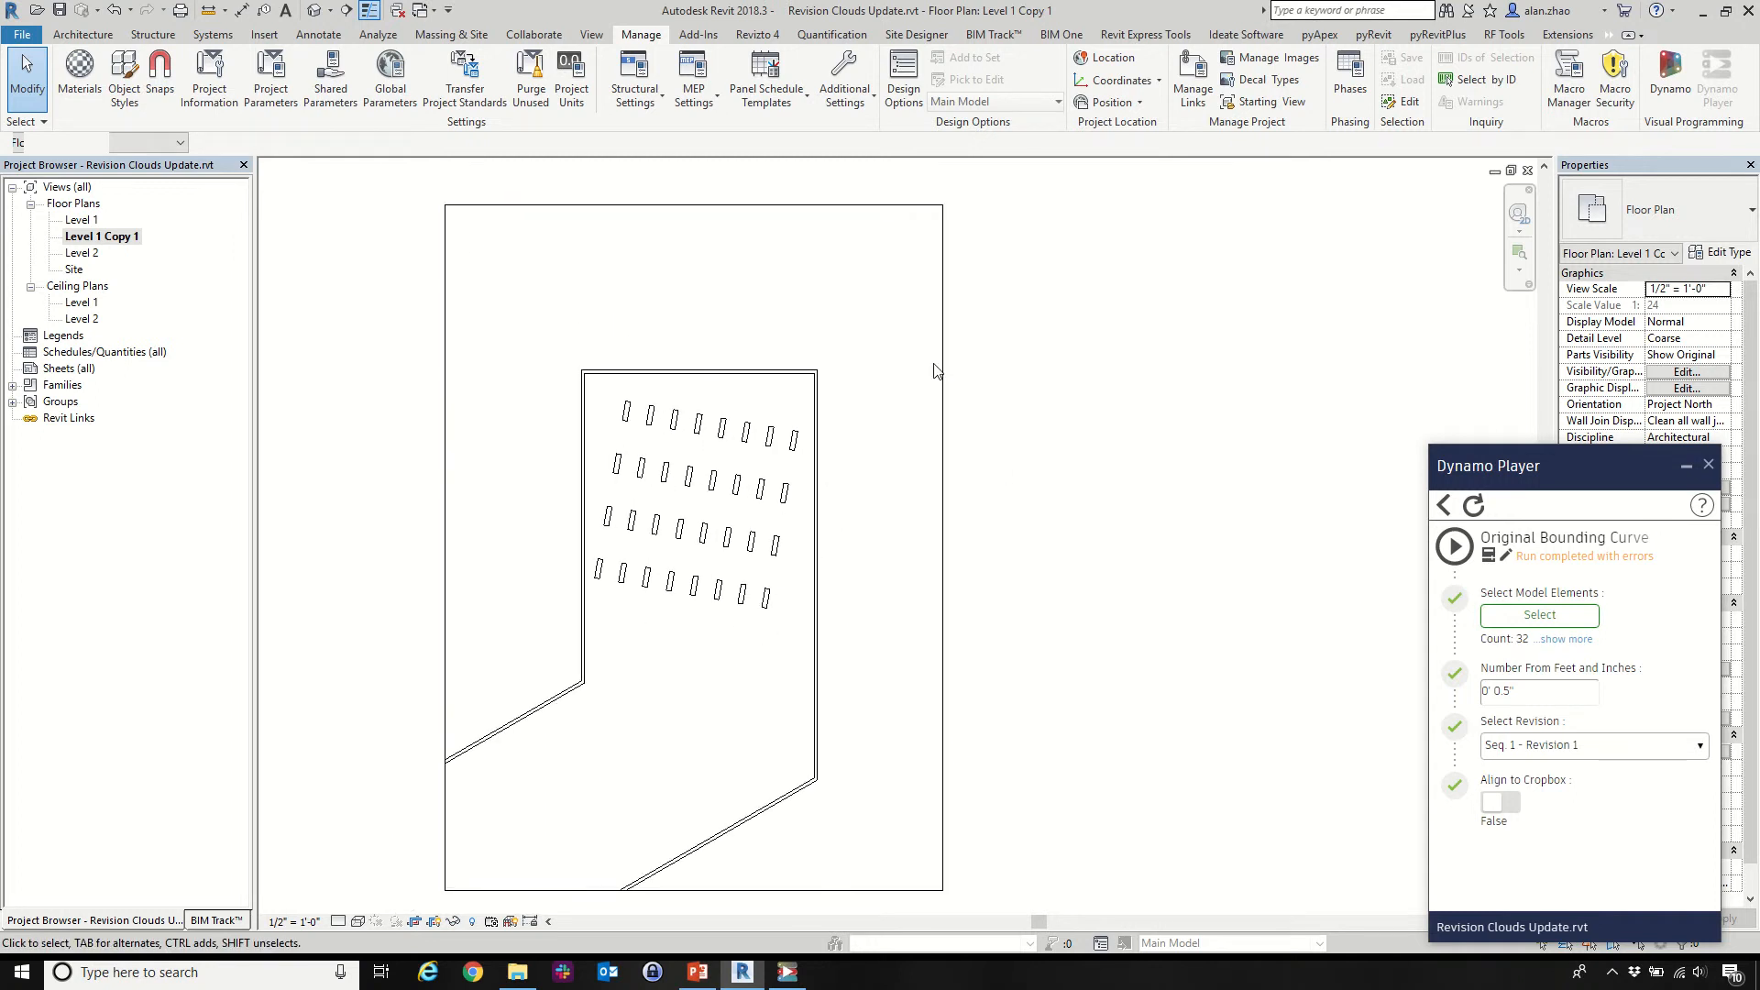
Set Align to Cropbox to True and run the Original Bounding Curve script on the rotated grid elements
click(1509, 803)
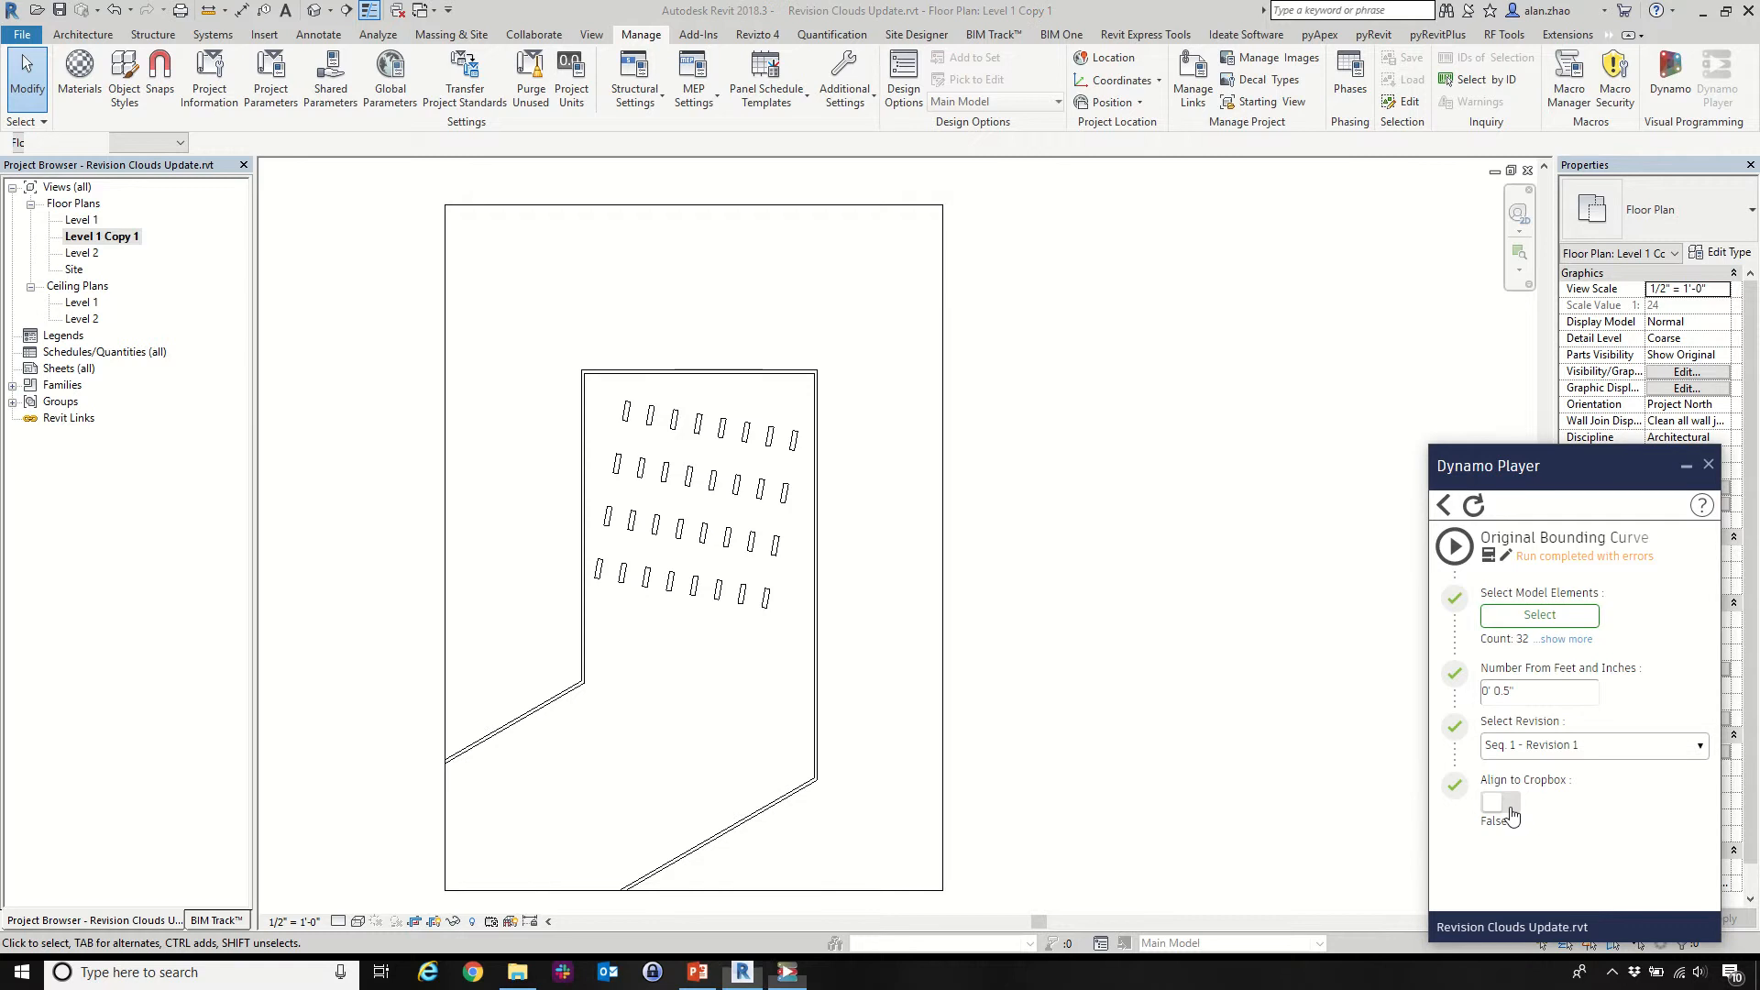
click(1454, 546)
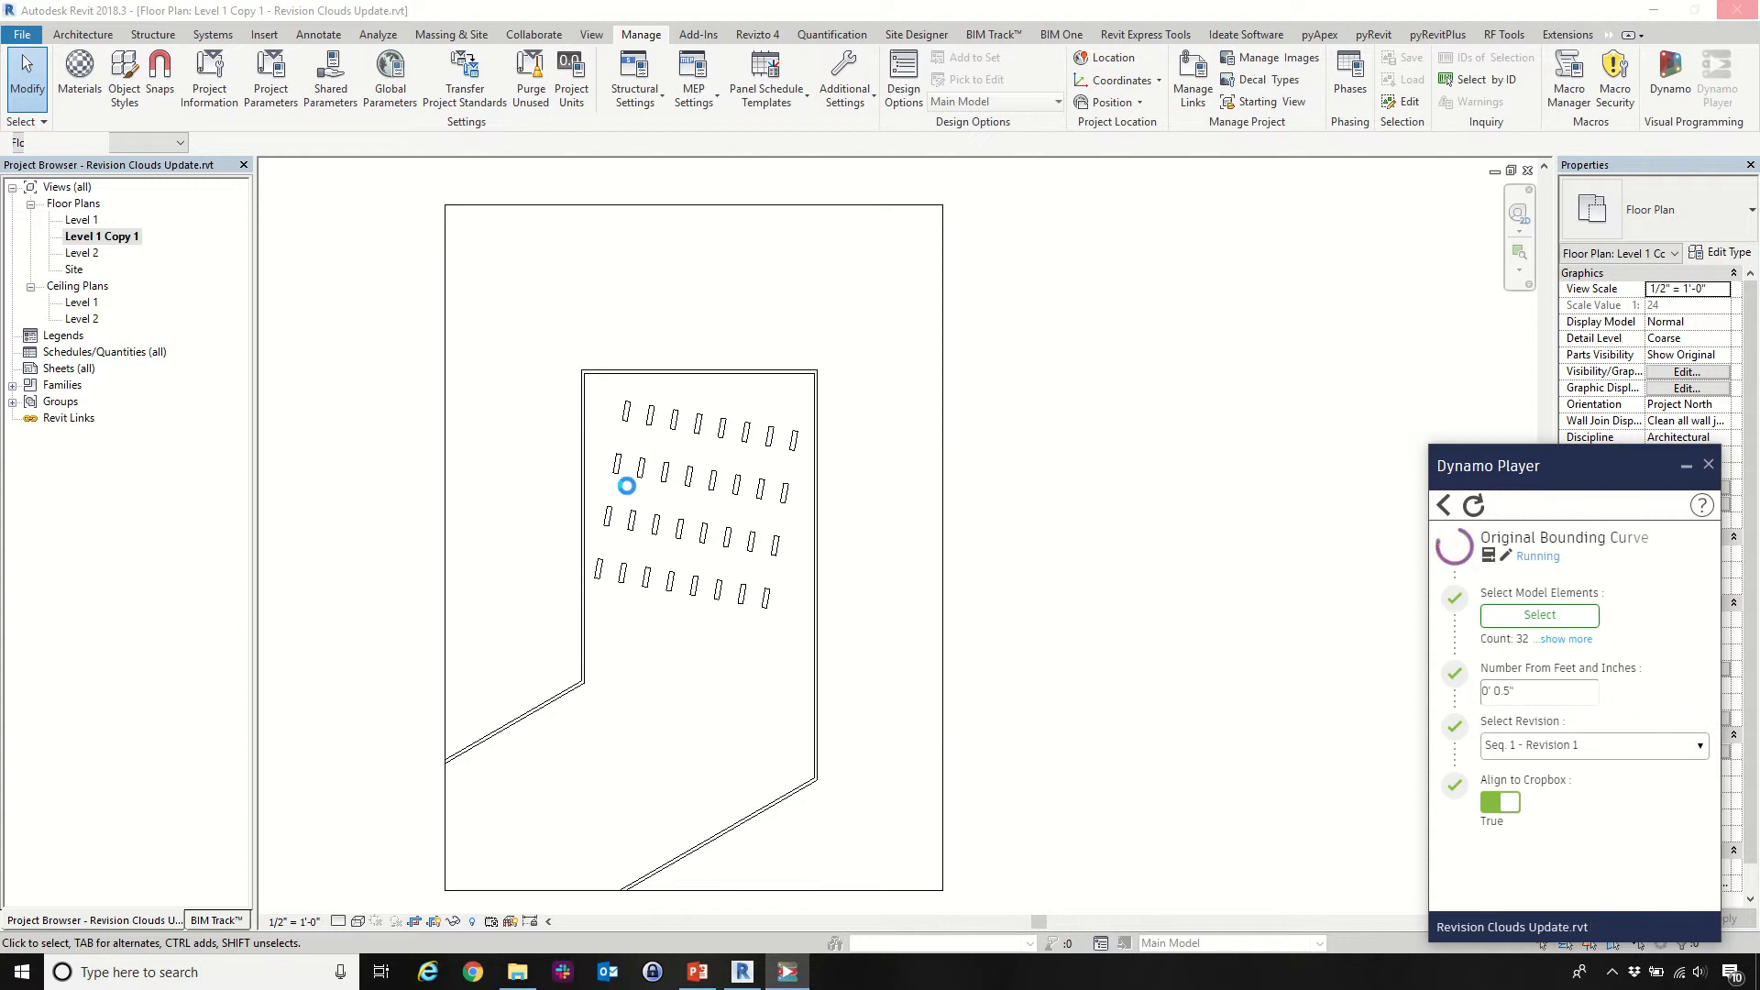
scroll(666, 403, up, 3)
scroll(665, 404, up, 4)
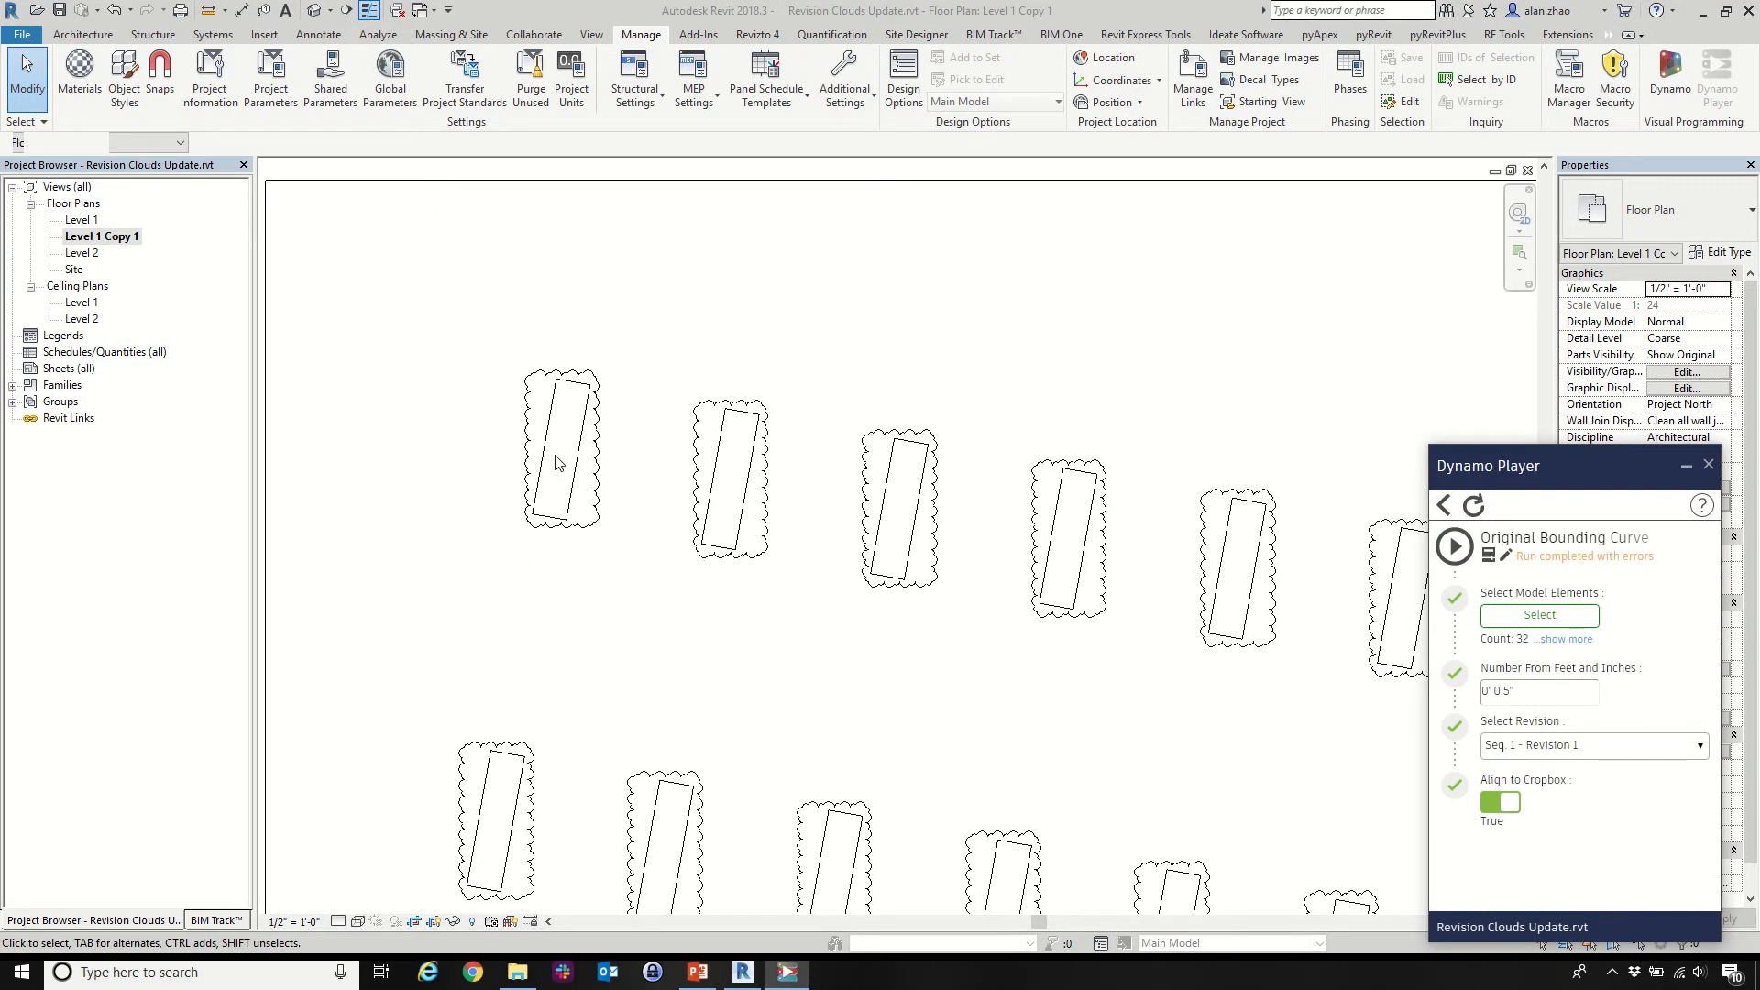
Examine how the revision clouds around the rotated elements line up with the crop region and the walls
click(598, 431)
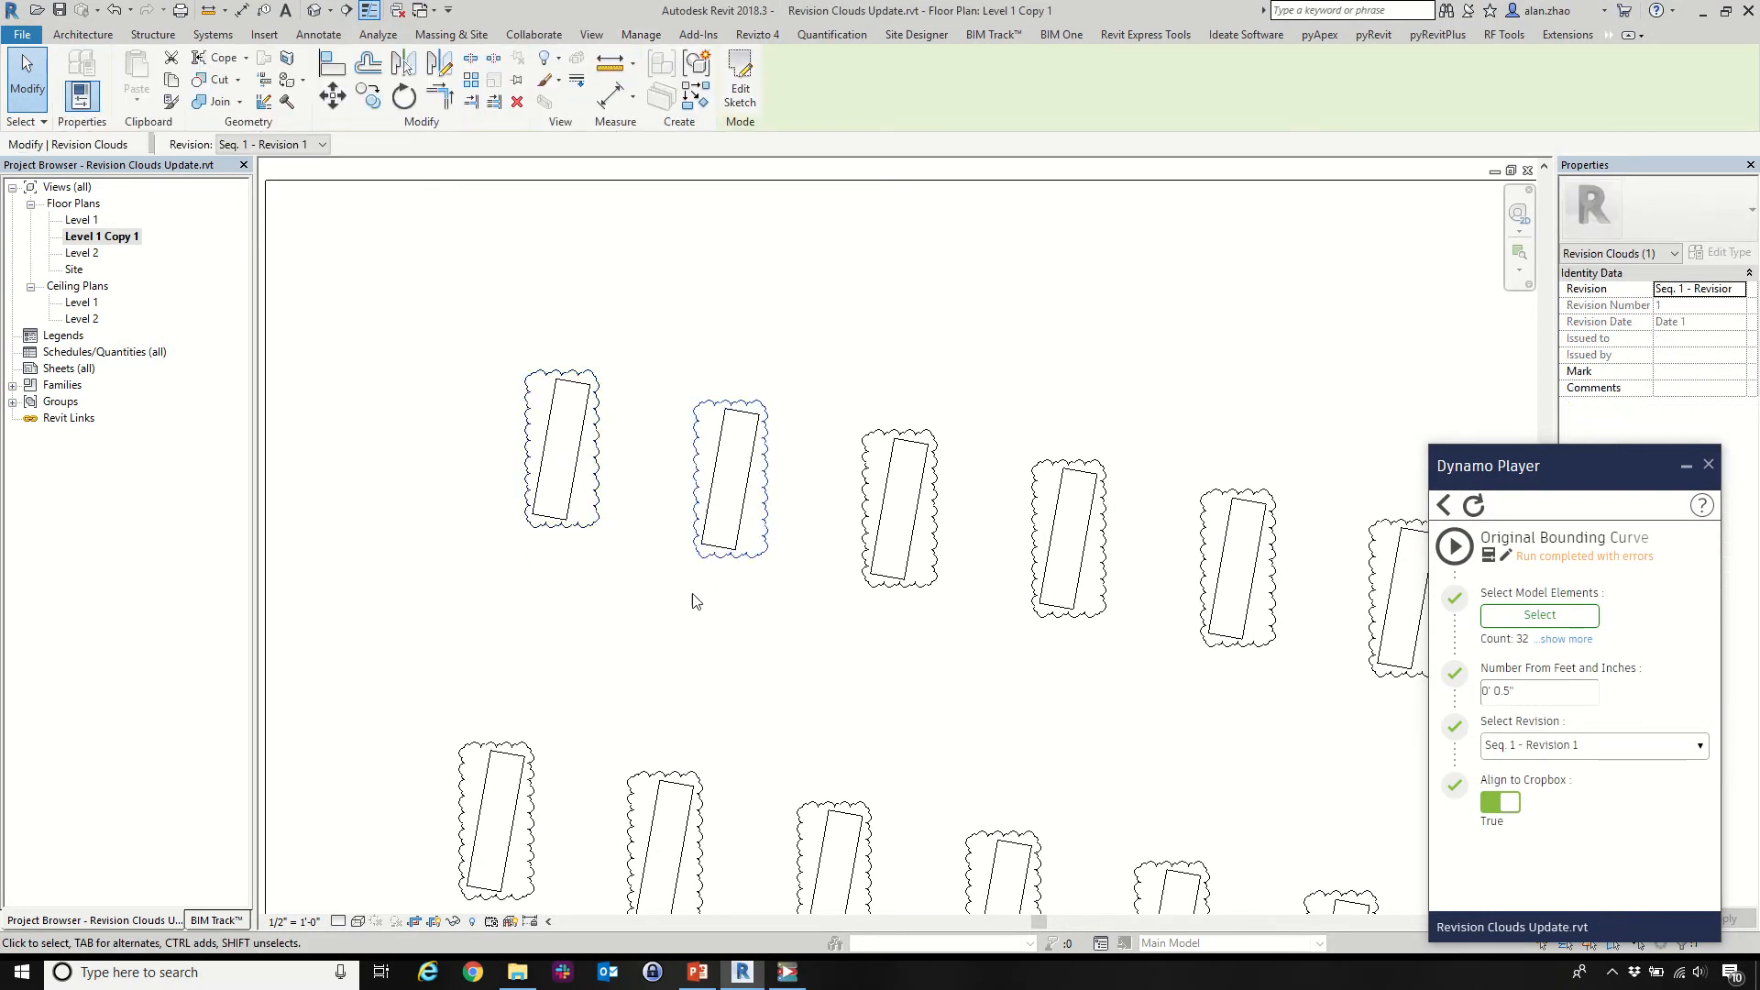
scroll(669, 582, down, 3)
scroll(562, 523, down, 5)
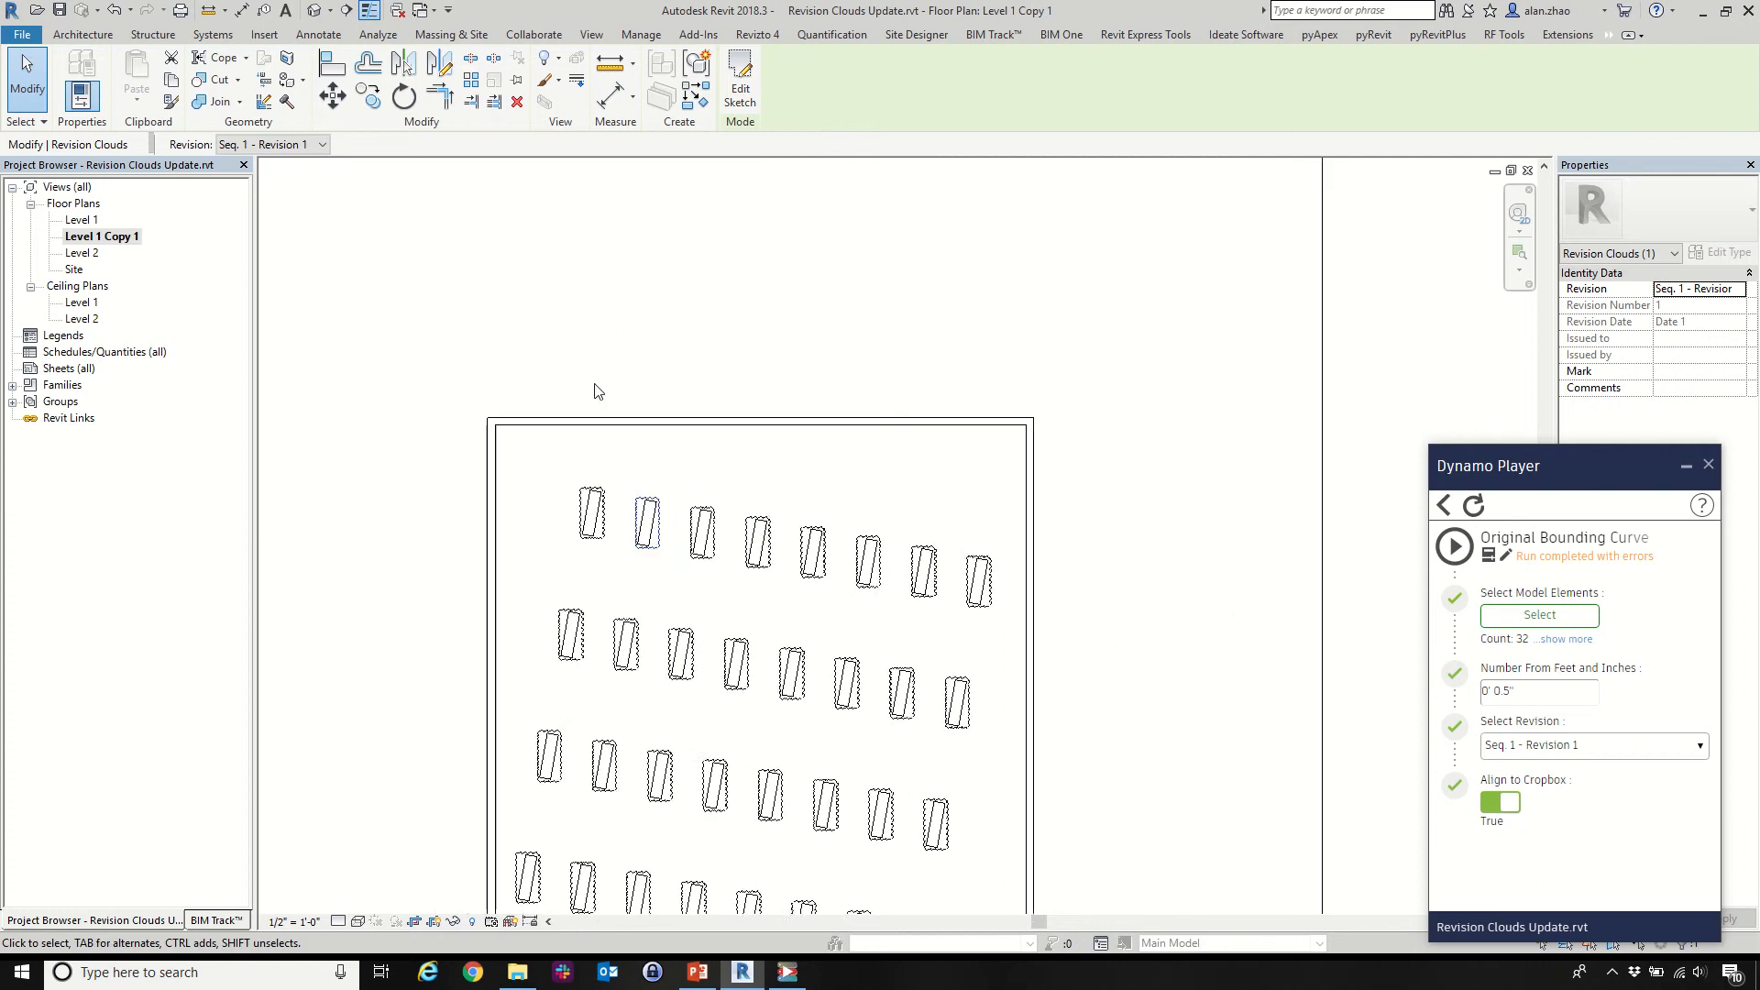
click(582, 269)
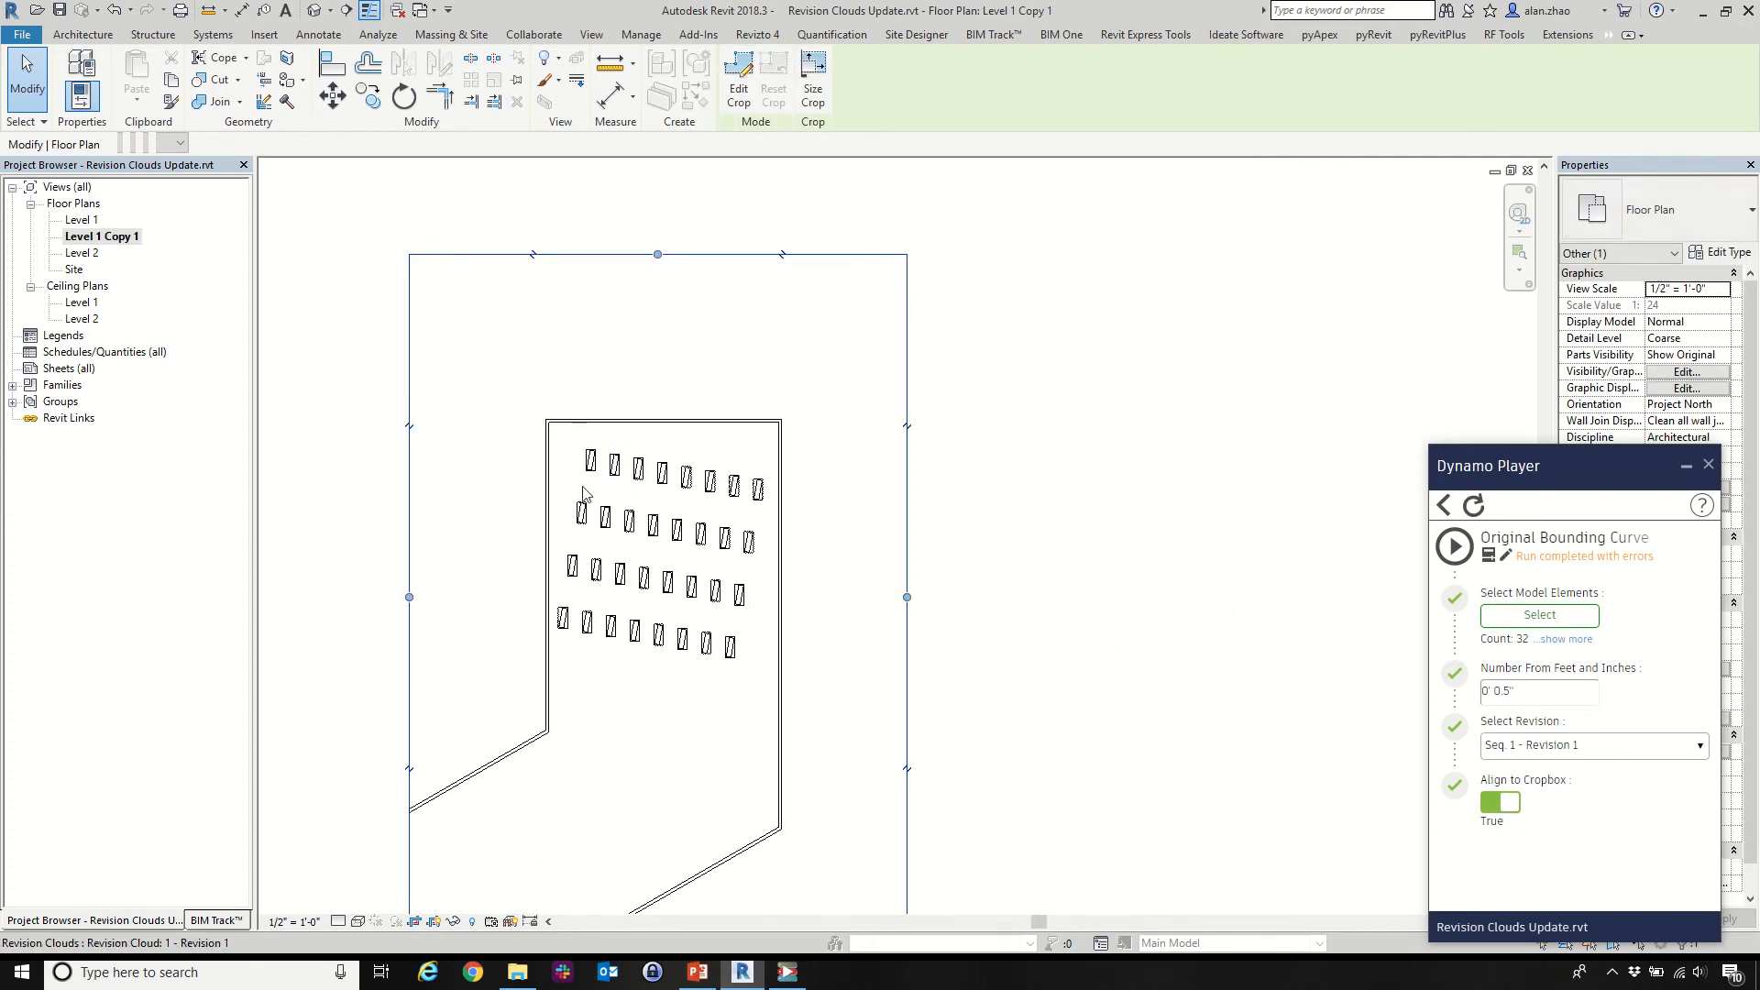
scroll(584, 472, up, 6)
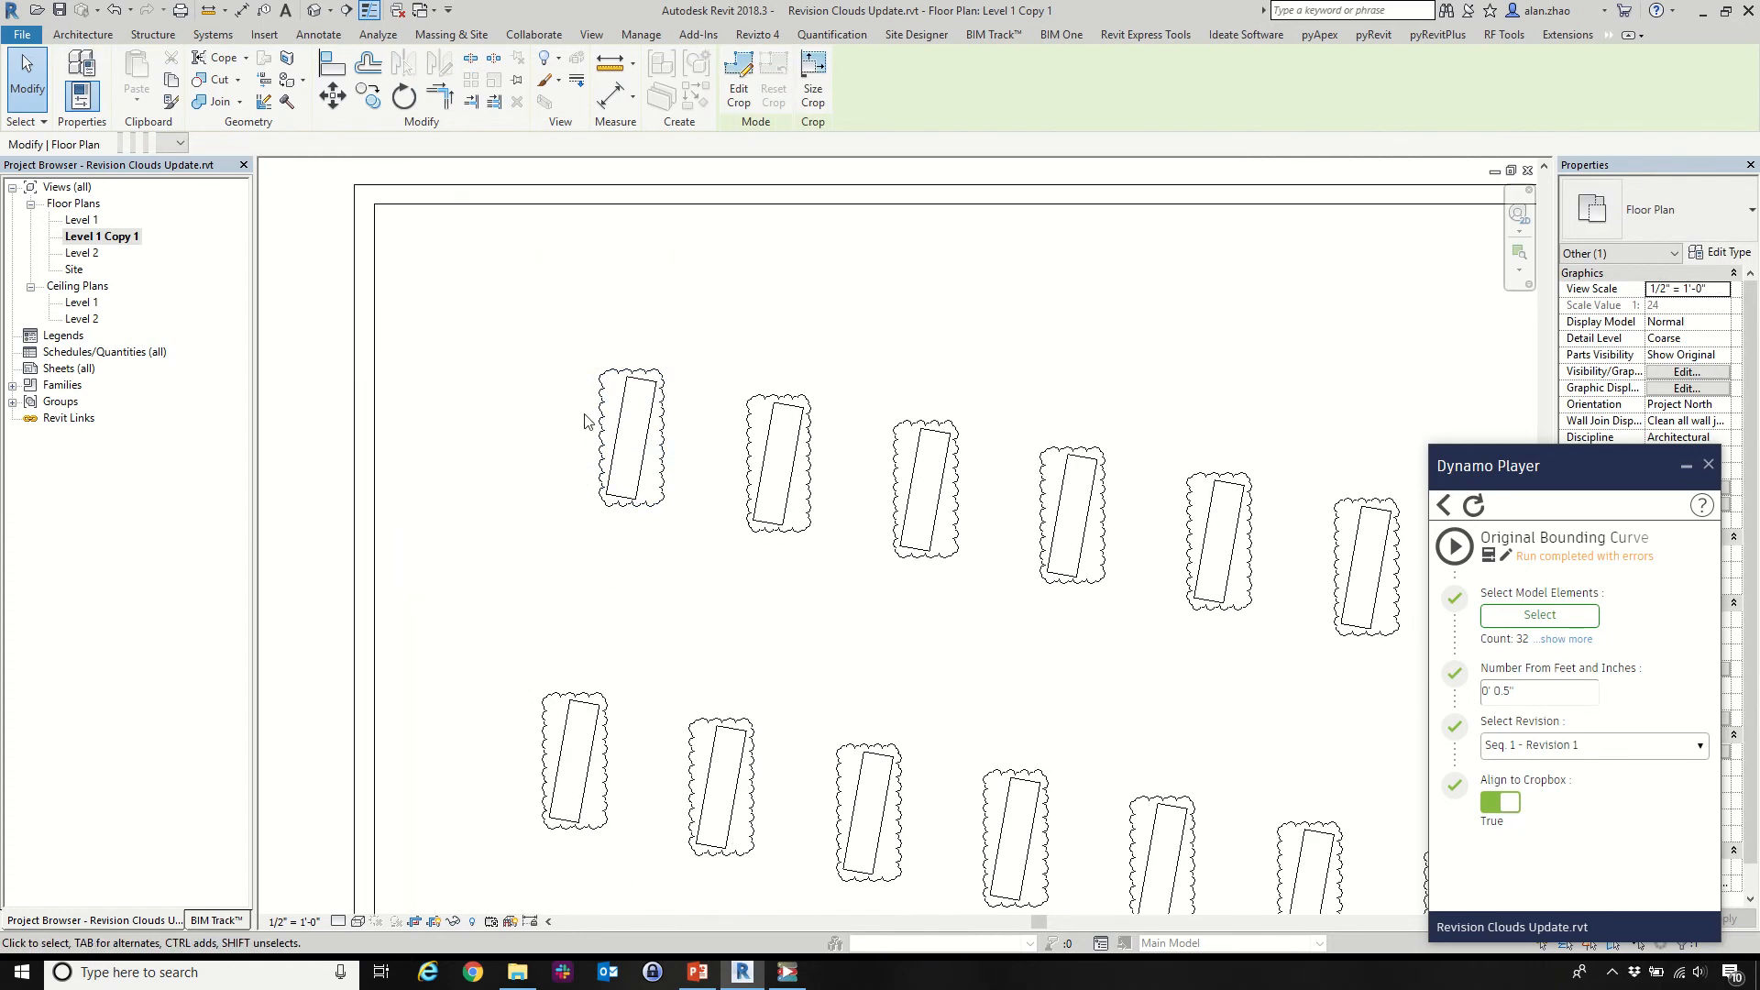
key(Escape)
click(591, 421)
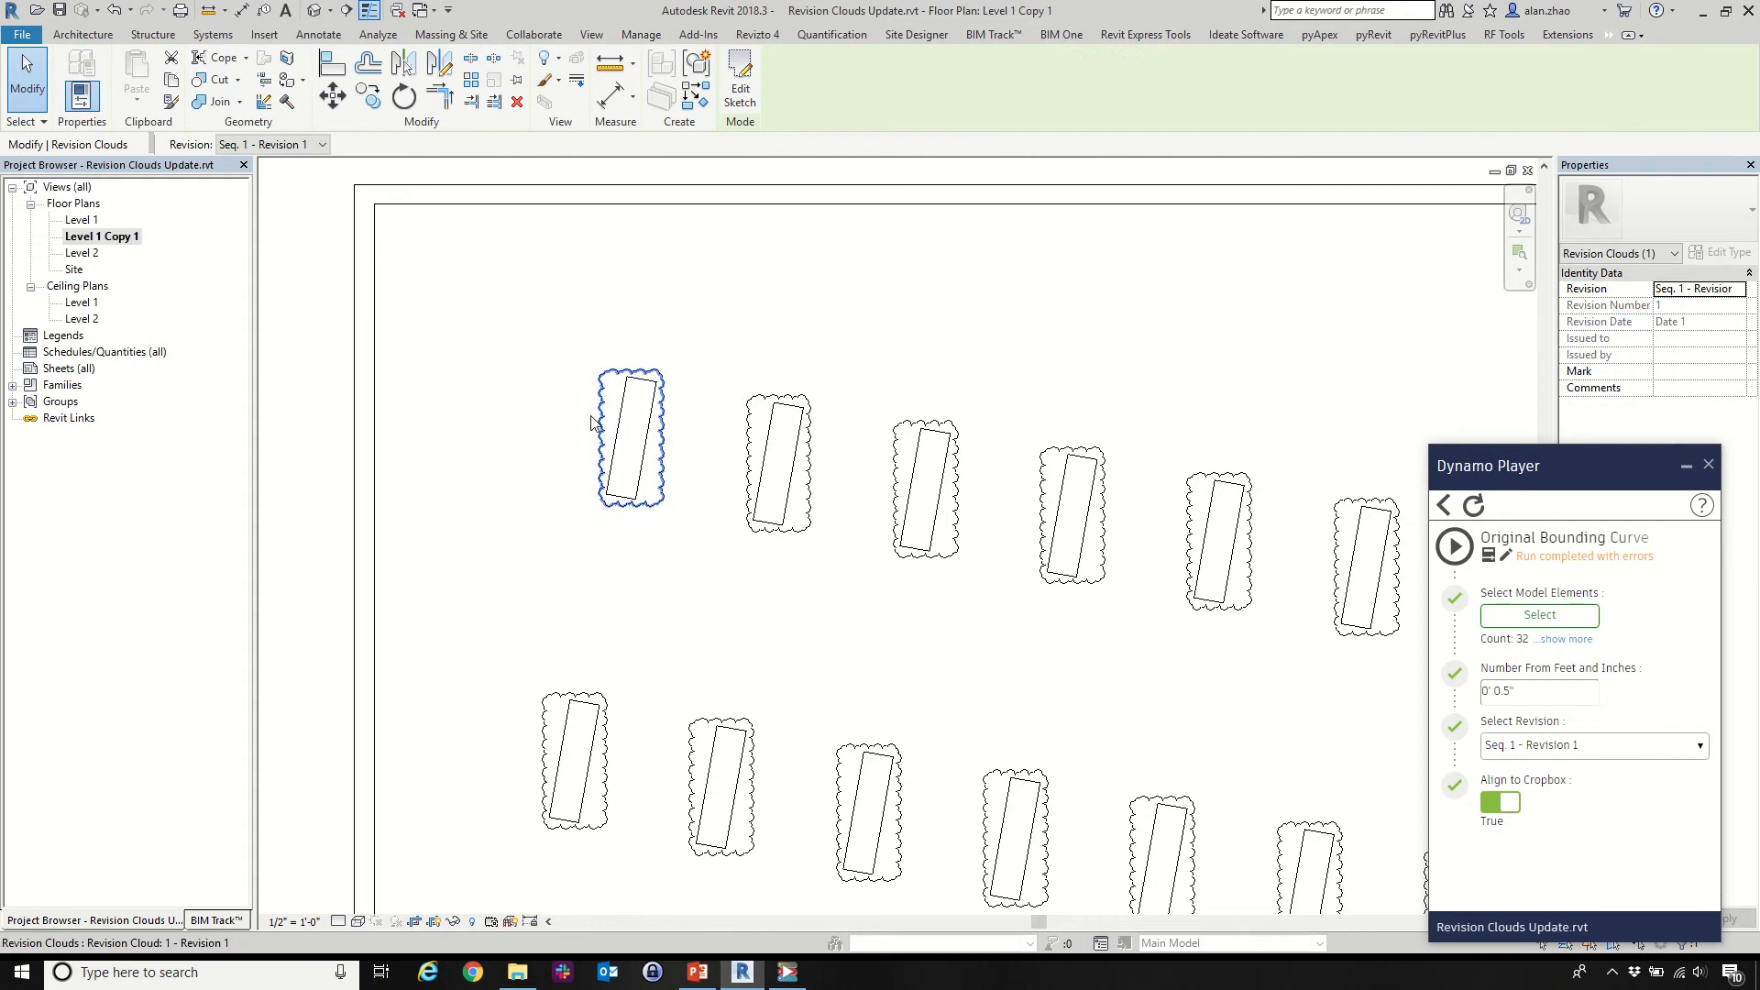
scroll(467, 458, down, 2)
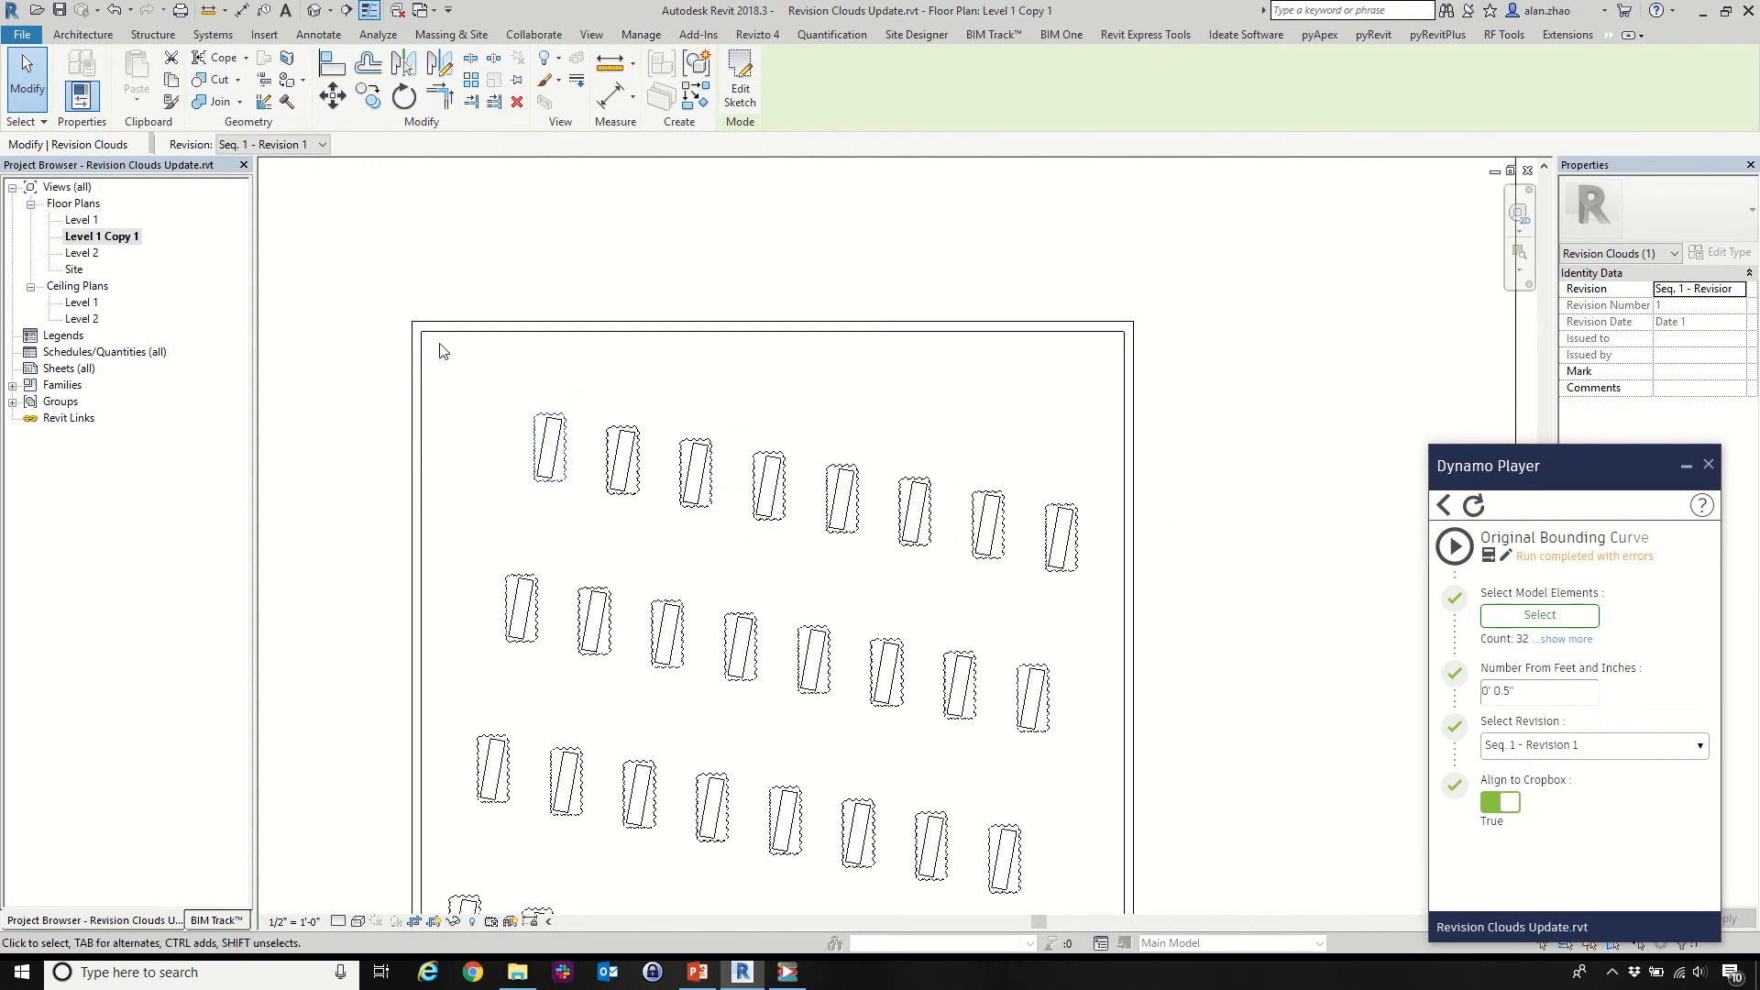
scroll(619, 463, down, 2)
scroll(596, 678, up, 4)
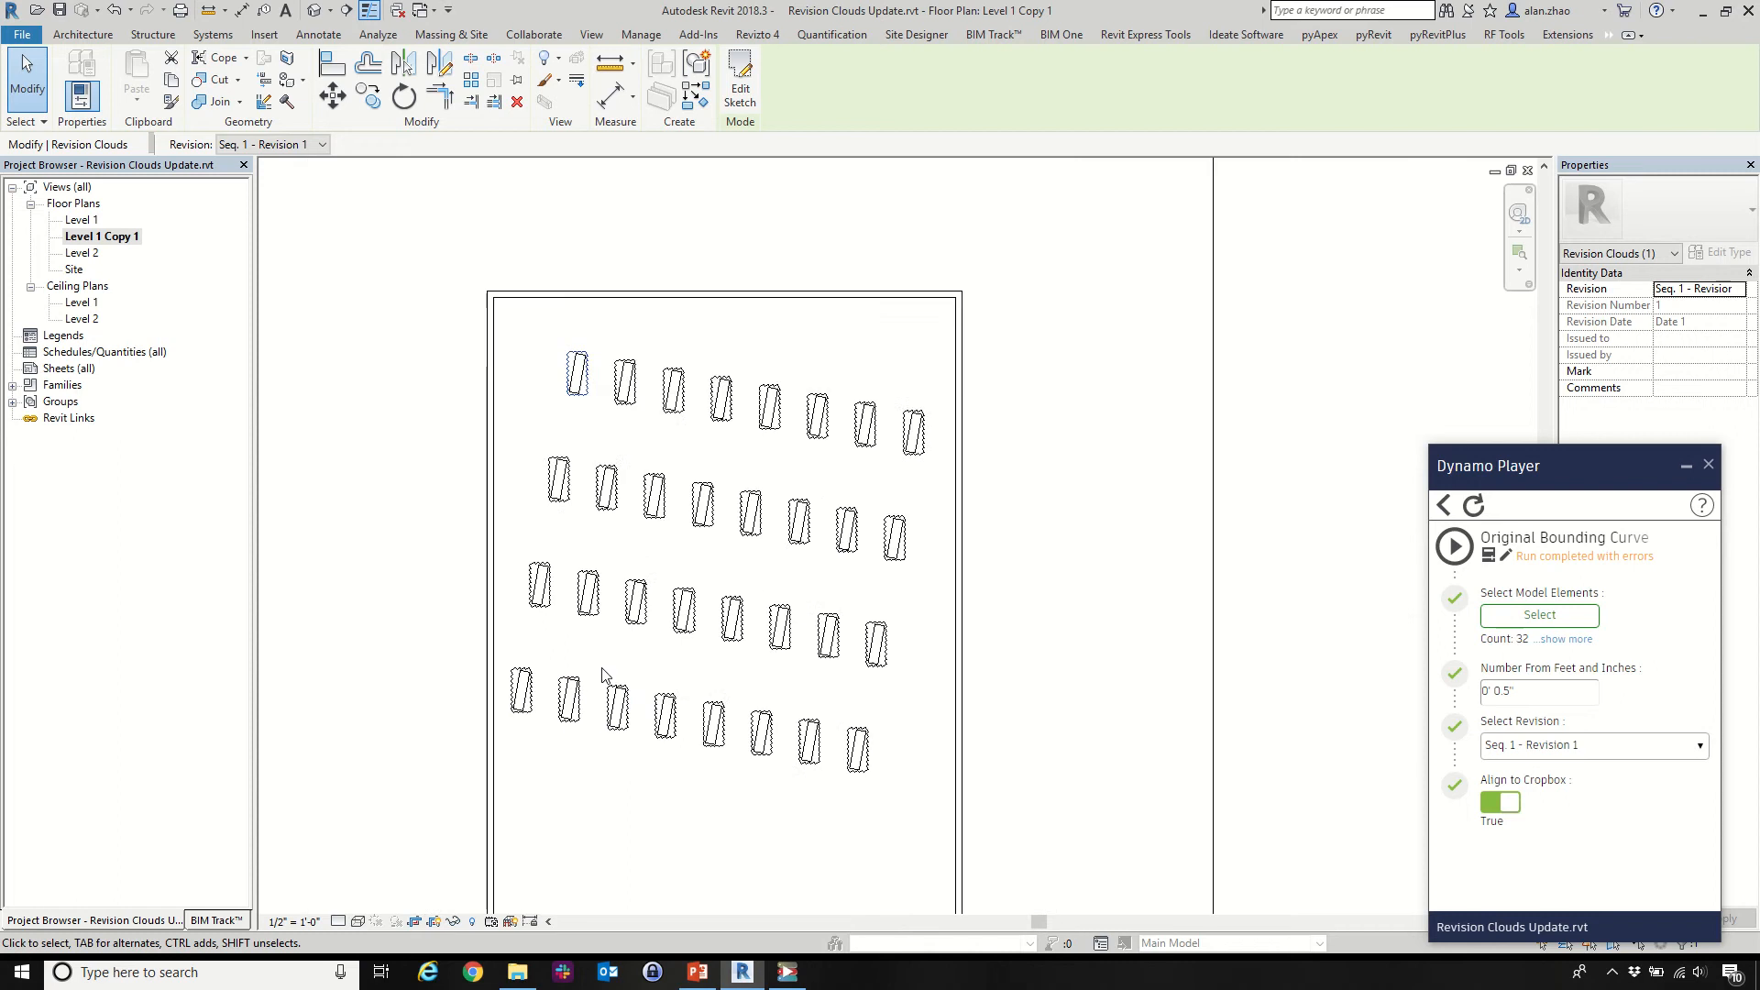
Deselect the revision cloud and look over the whole grid of clouded elements within the walls
scroll(673, 696, down, 3)
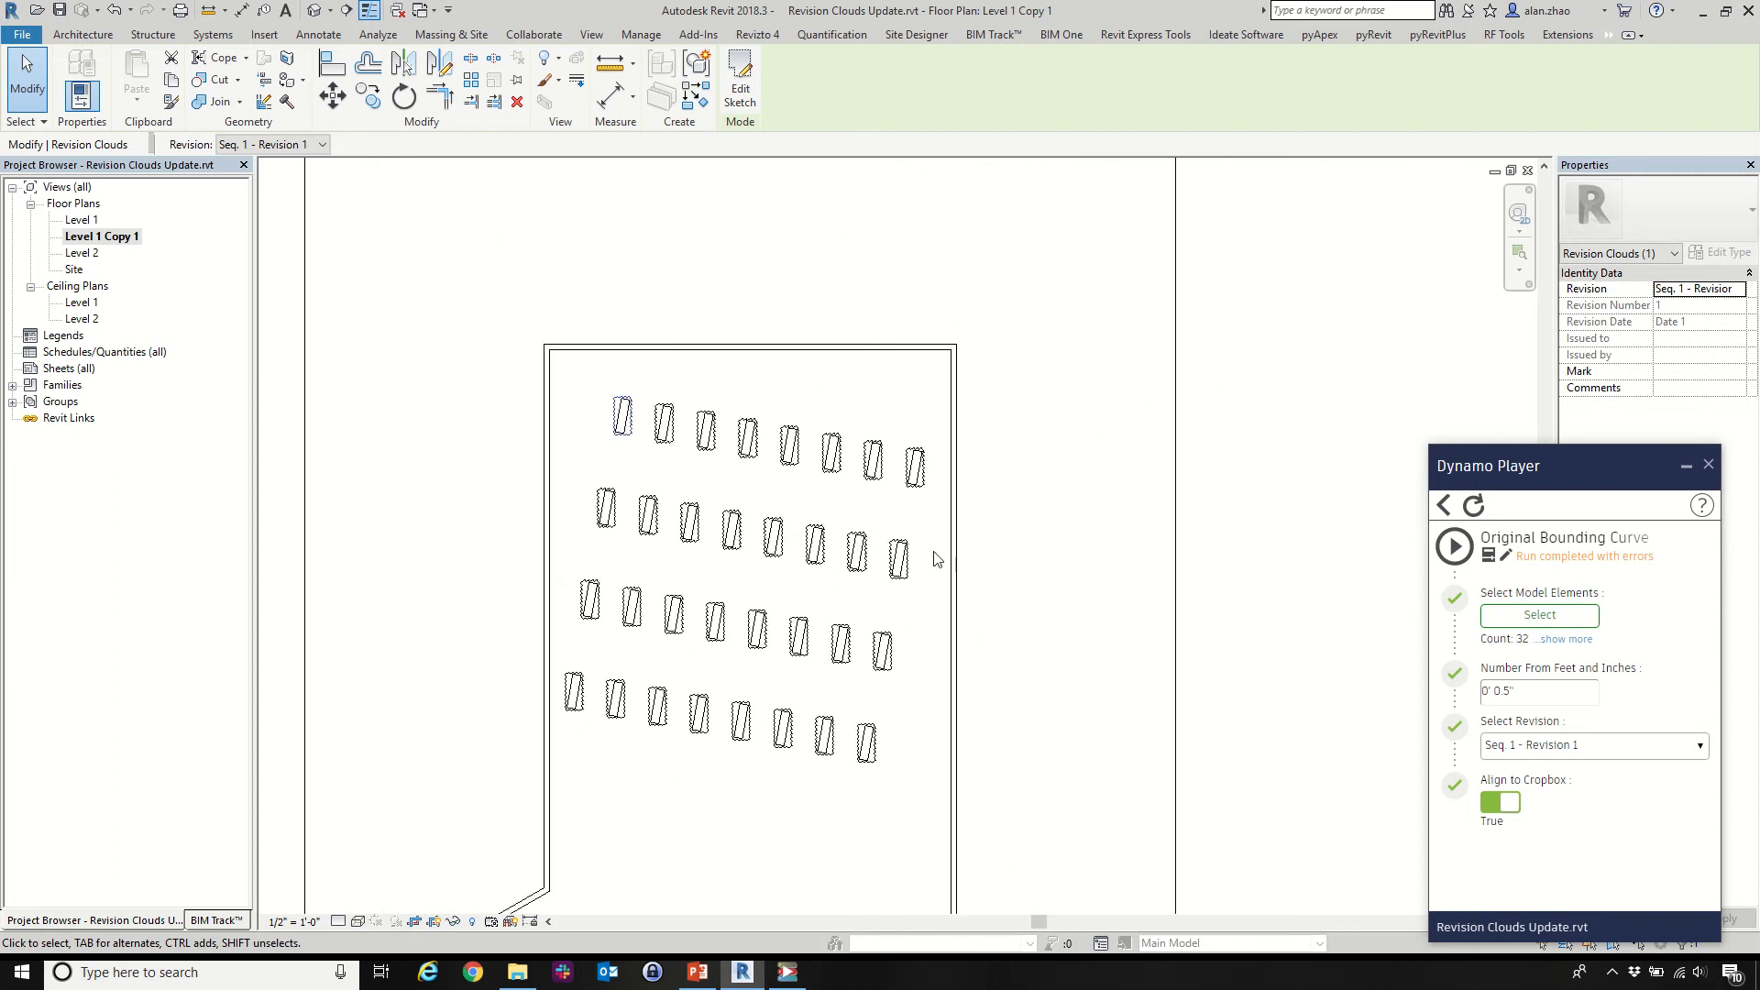
scroll(933, 562, up, 2)
key(Escape)
scroll(807, 610, down, 2)
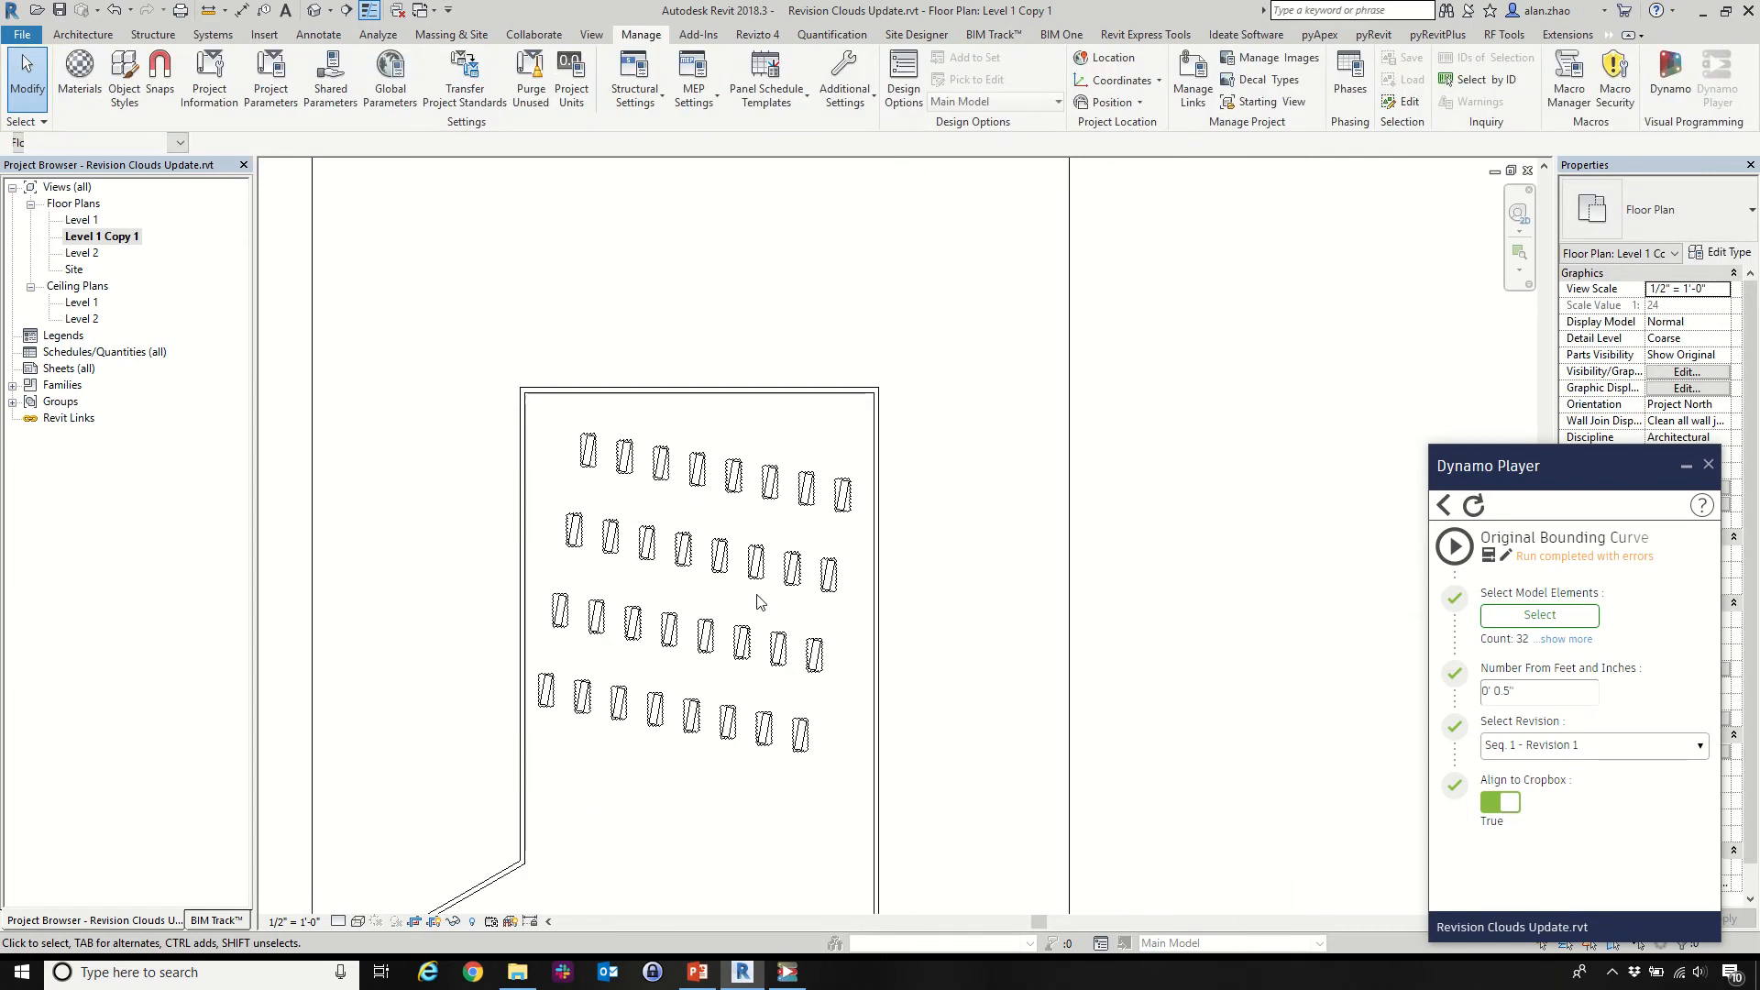
Switch to the Revision Clouds Update presentation in PowerPoint, with Dynamo Player minimized, and start the slide show from slide 1
click(713, 977)
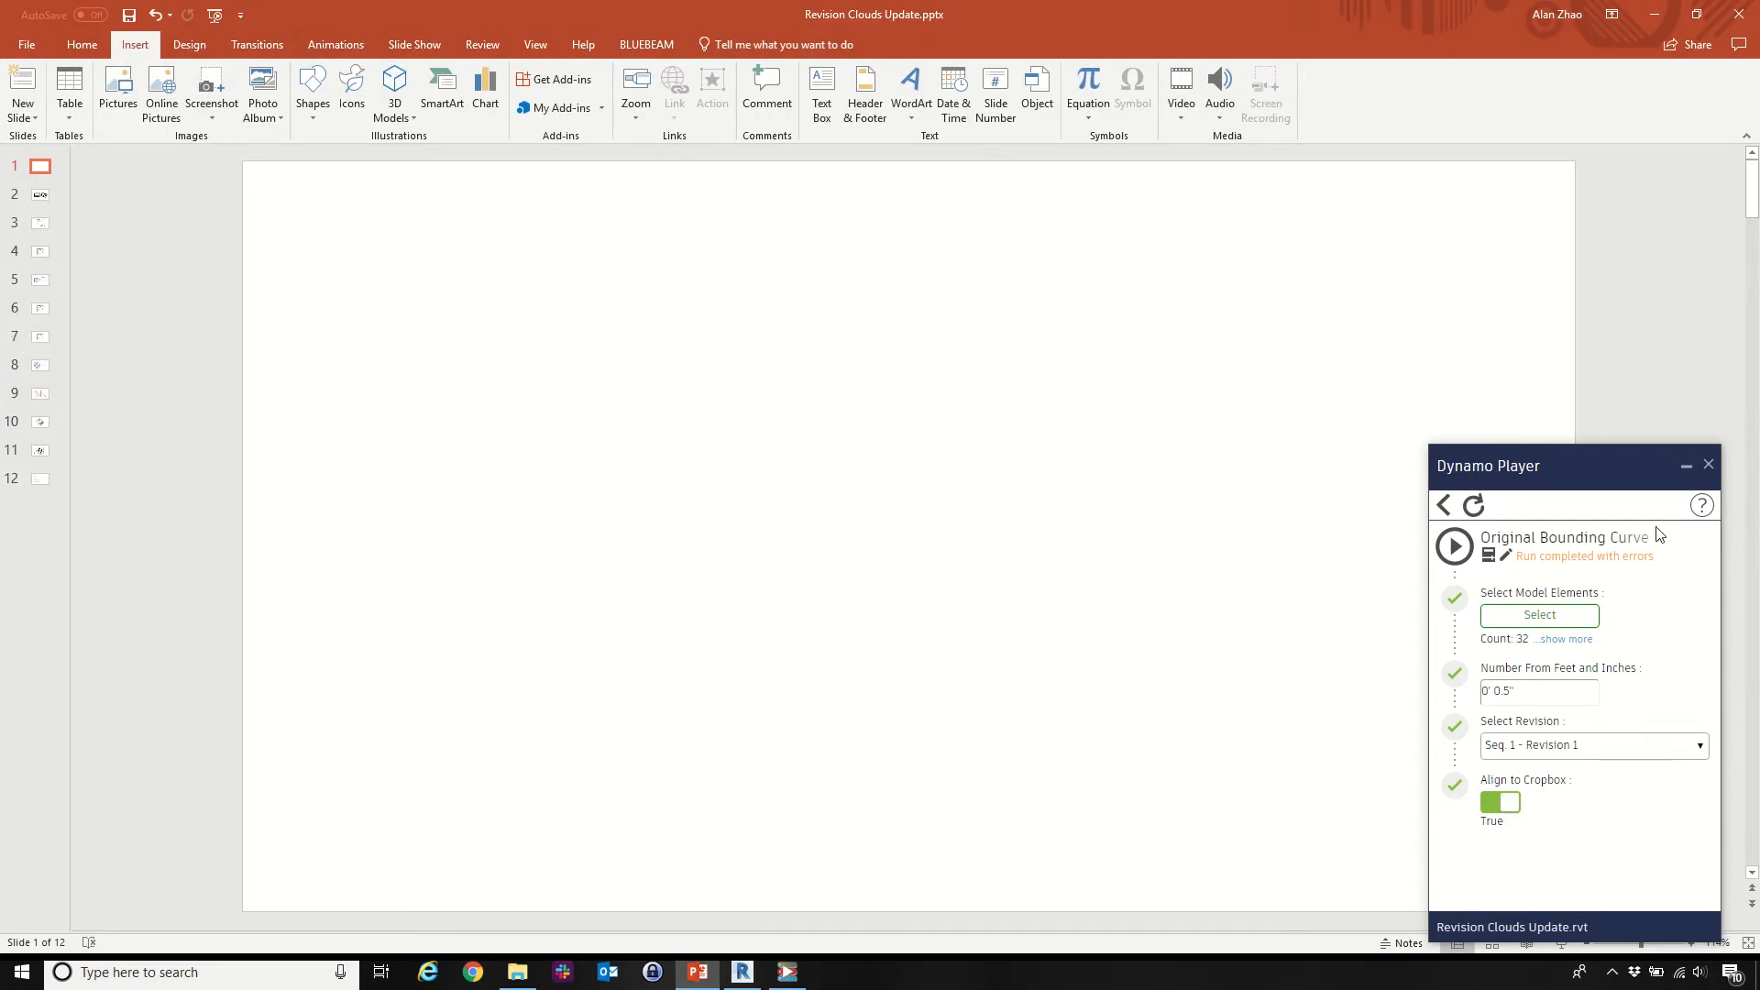
click(1686, 470)
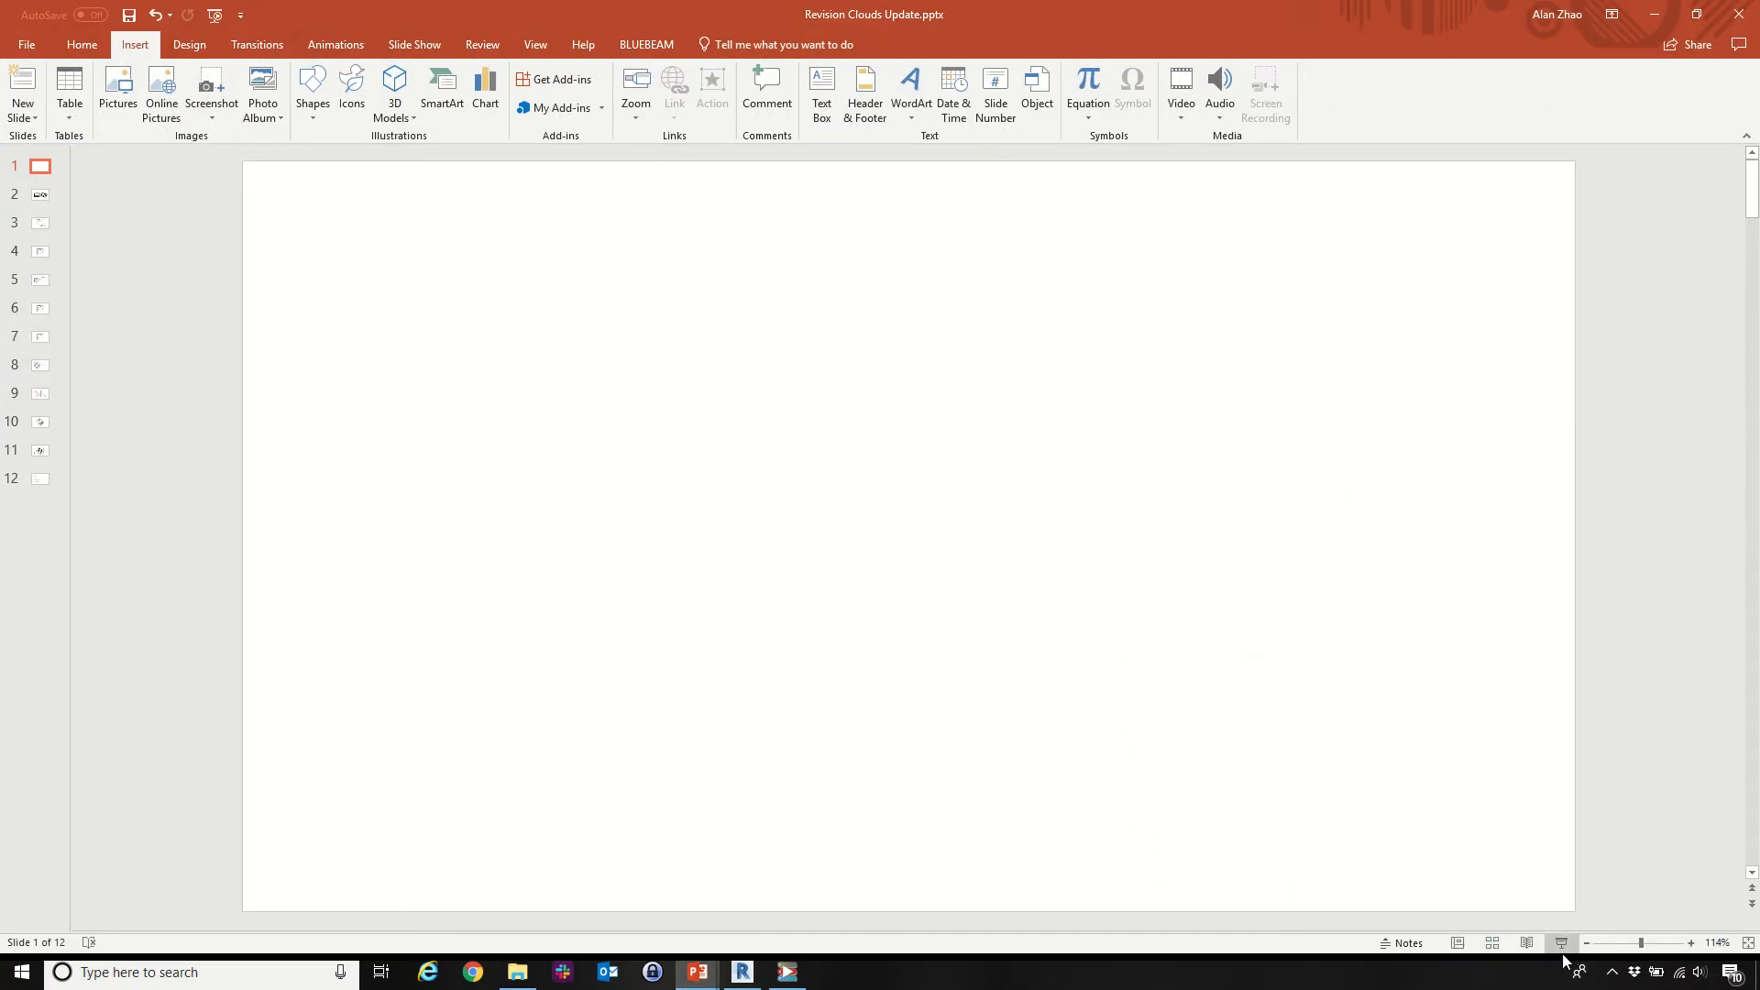
click(1562, 943)
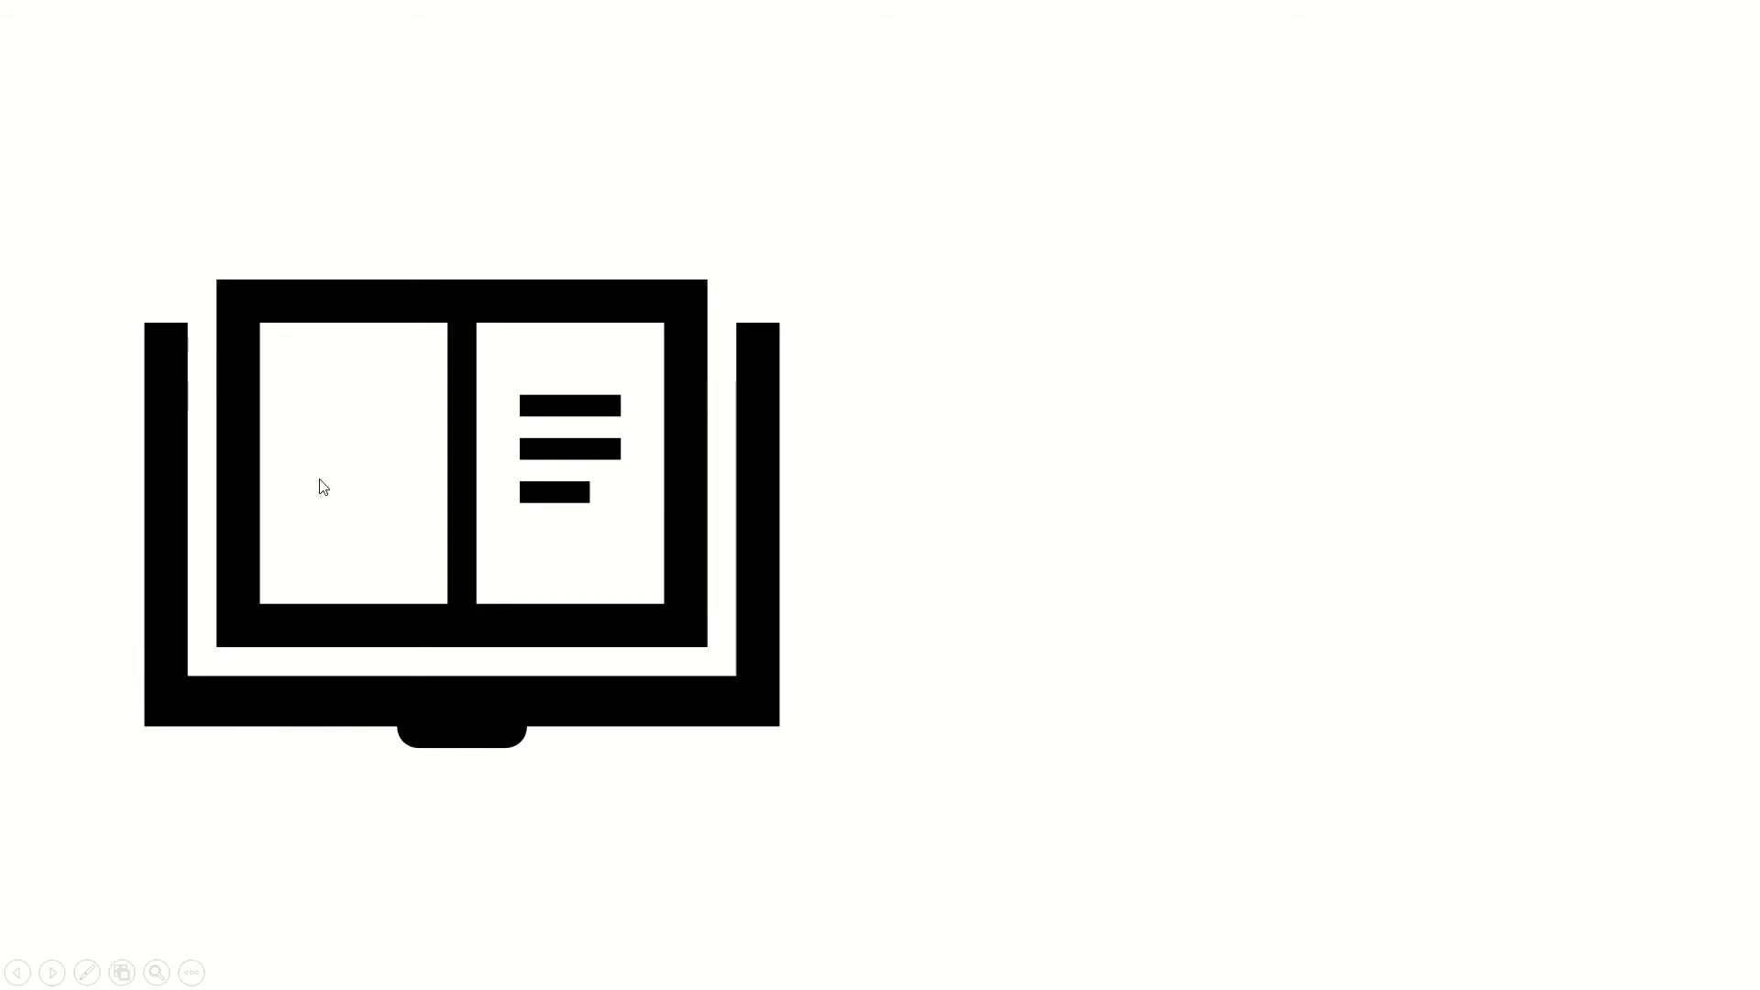
click(735, 506)
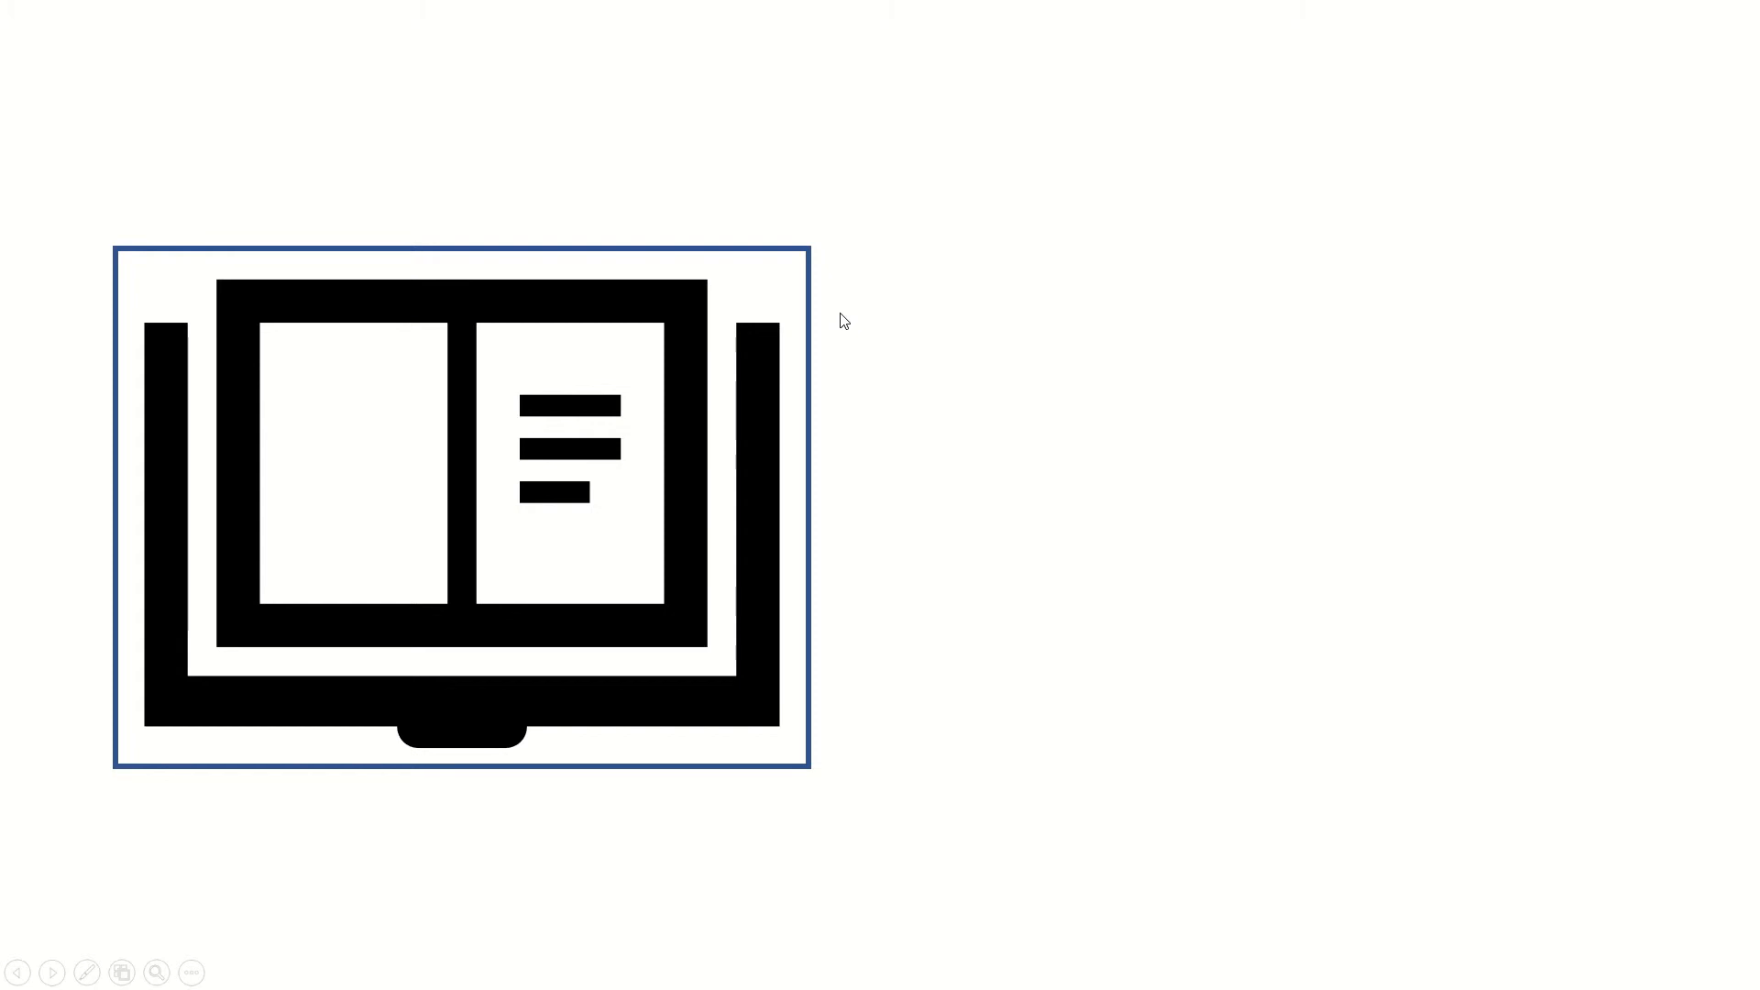
click(1001, 336)
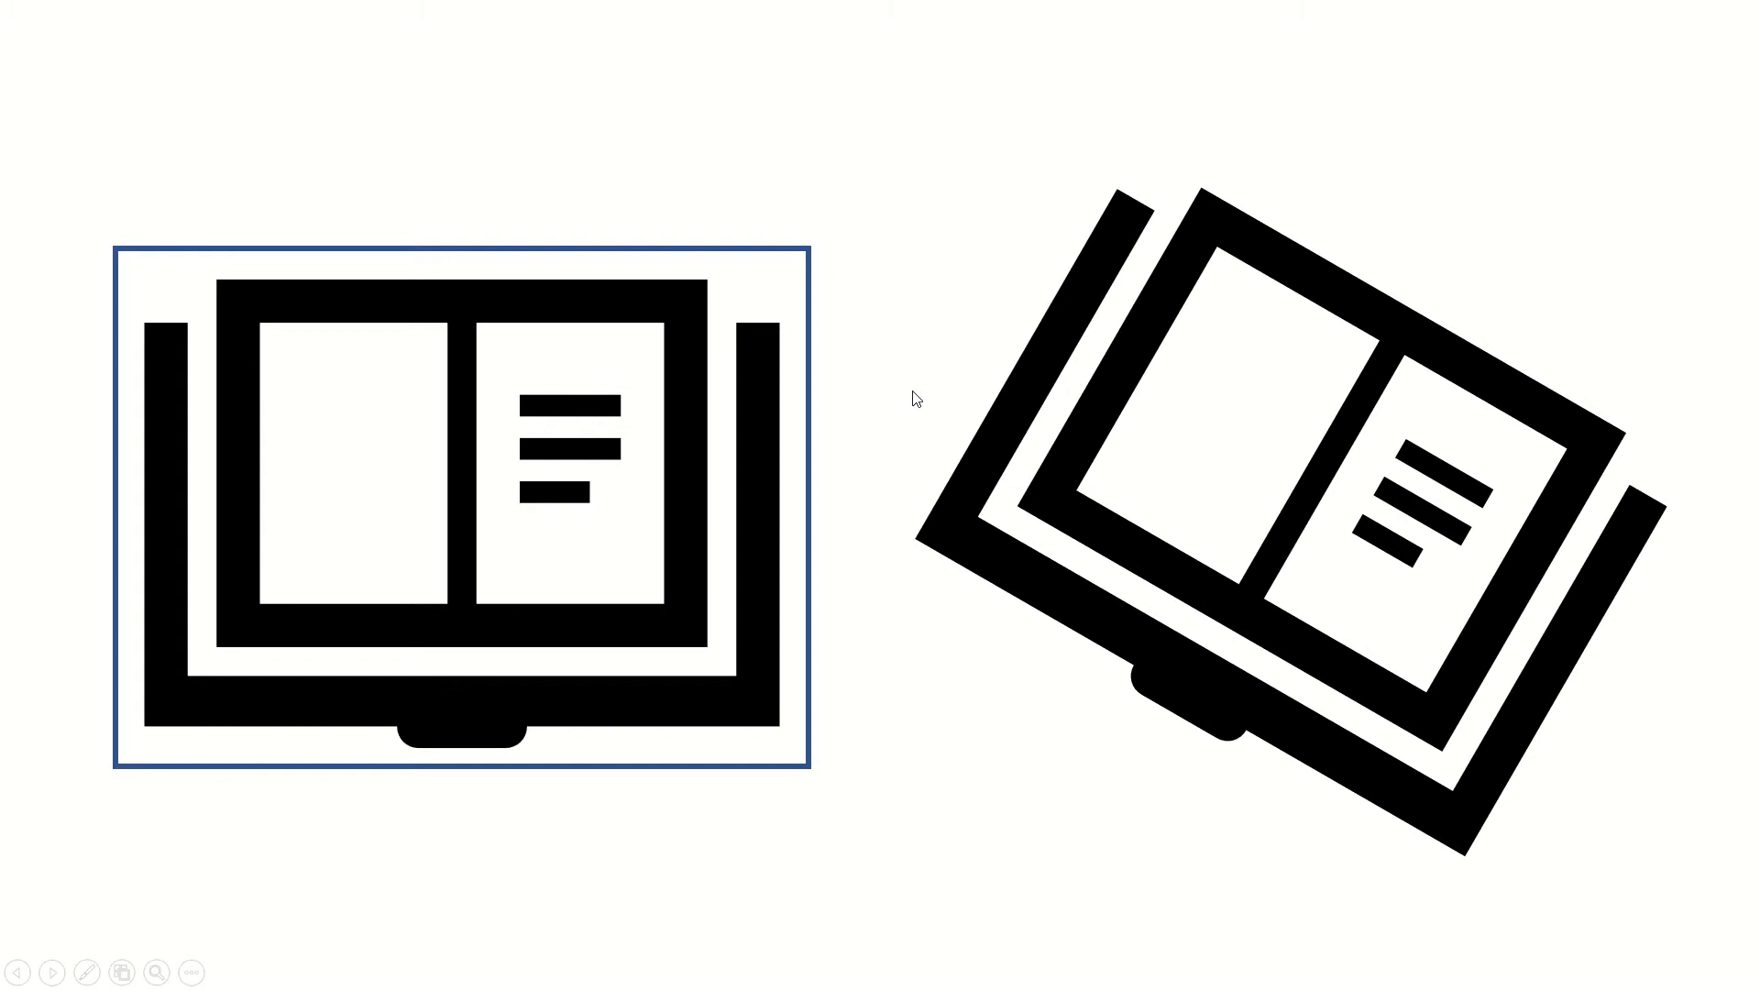
click(1003, 474)
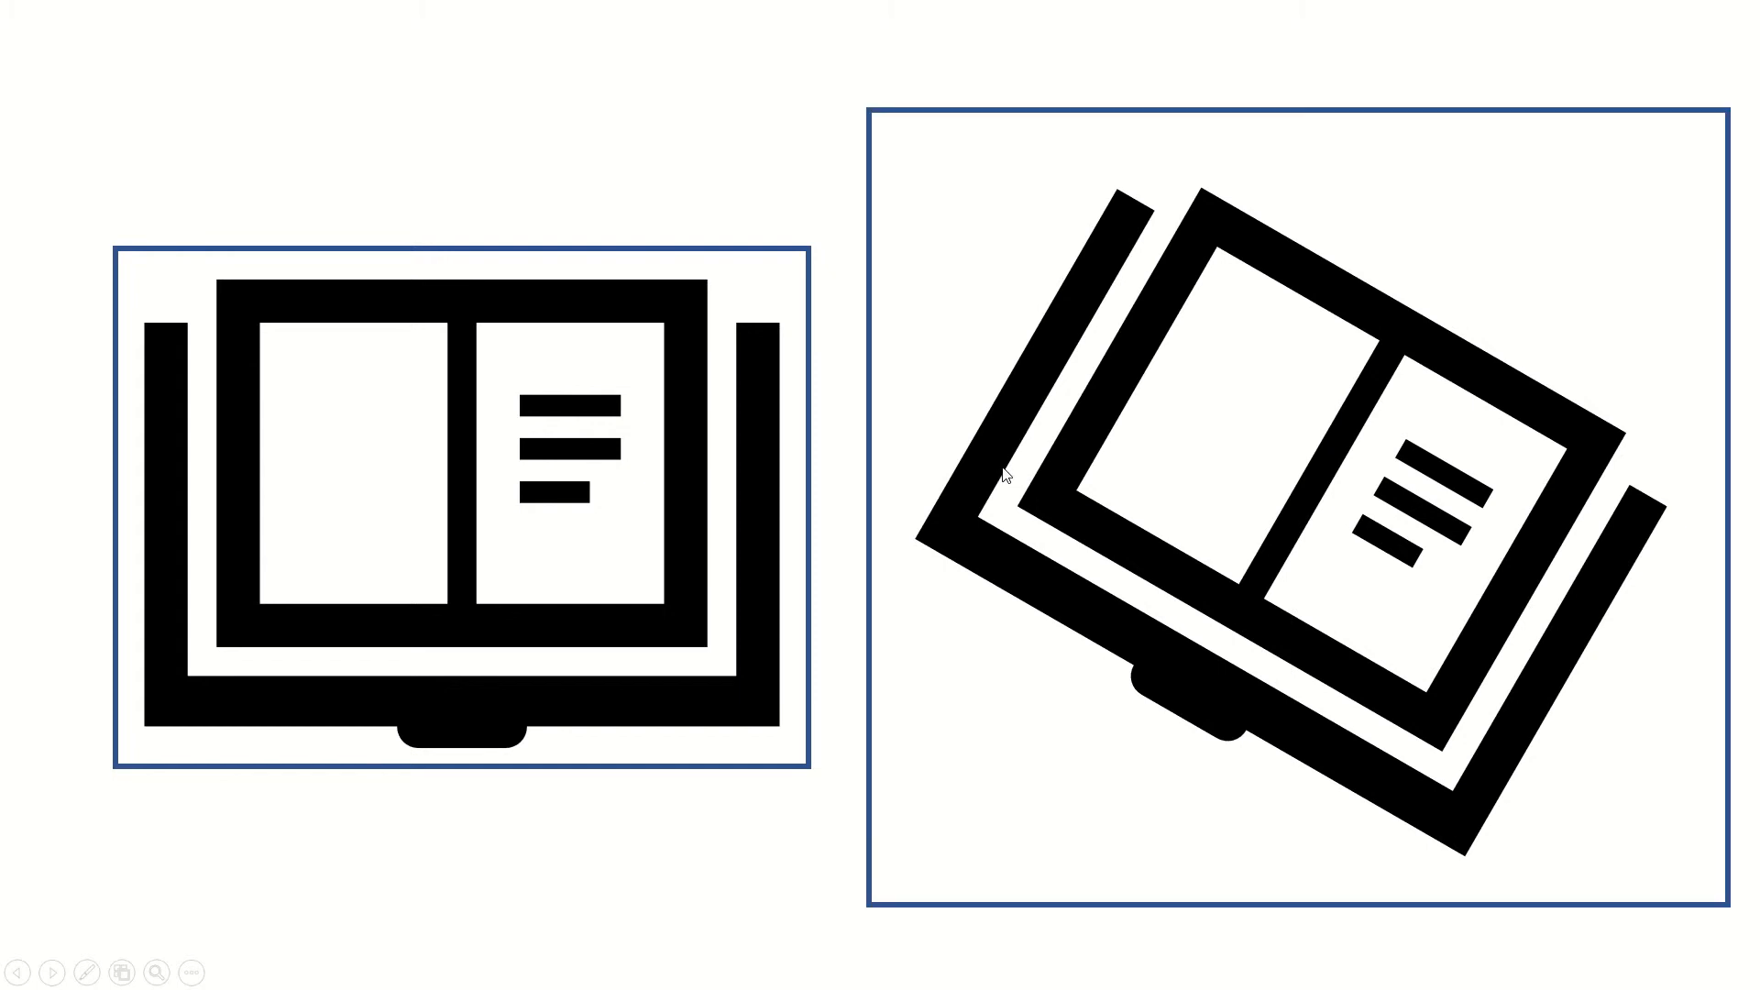